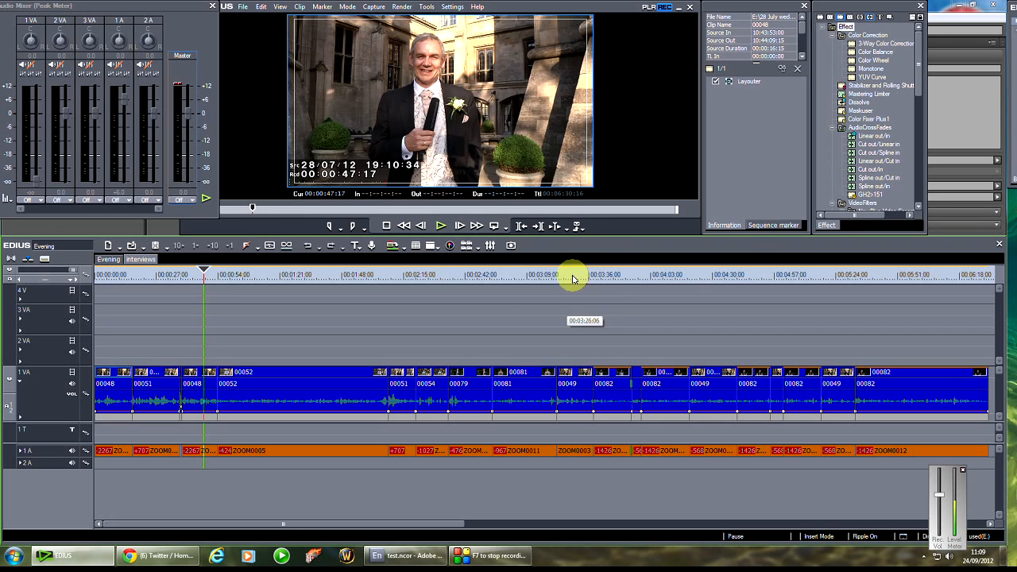
Step: Start a Print to File export of the timeline using the MPEG2 PAL for DVD preset from the MPEG exporters
click(578, 226)
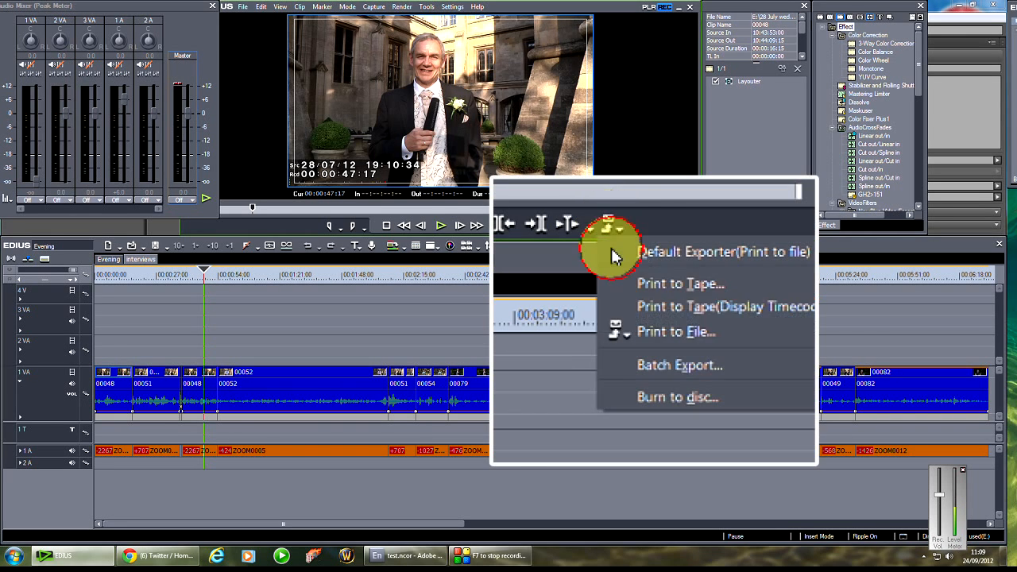
click(612, 284)
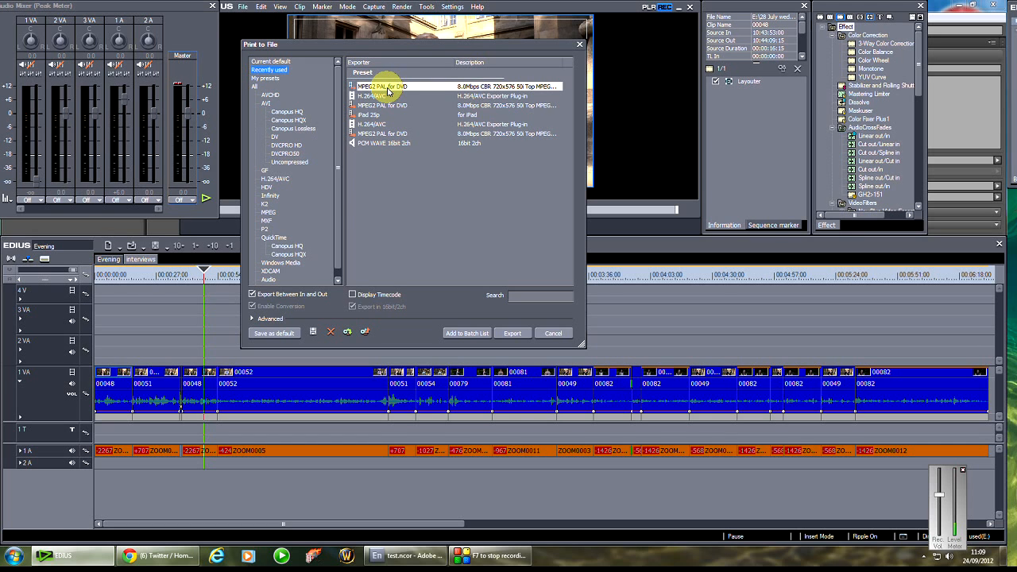
click(271, 212)
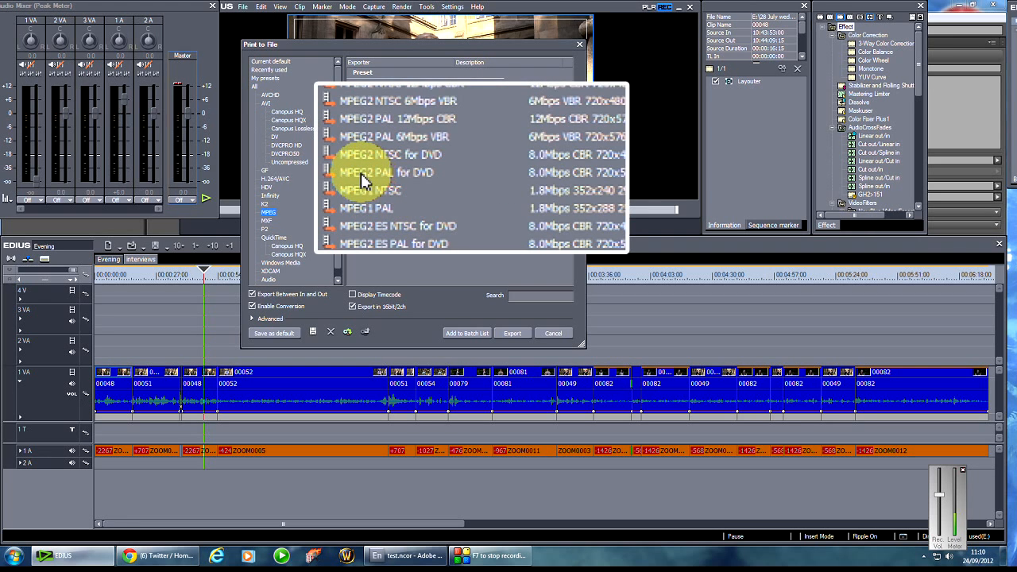
click(388, 173)
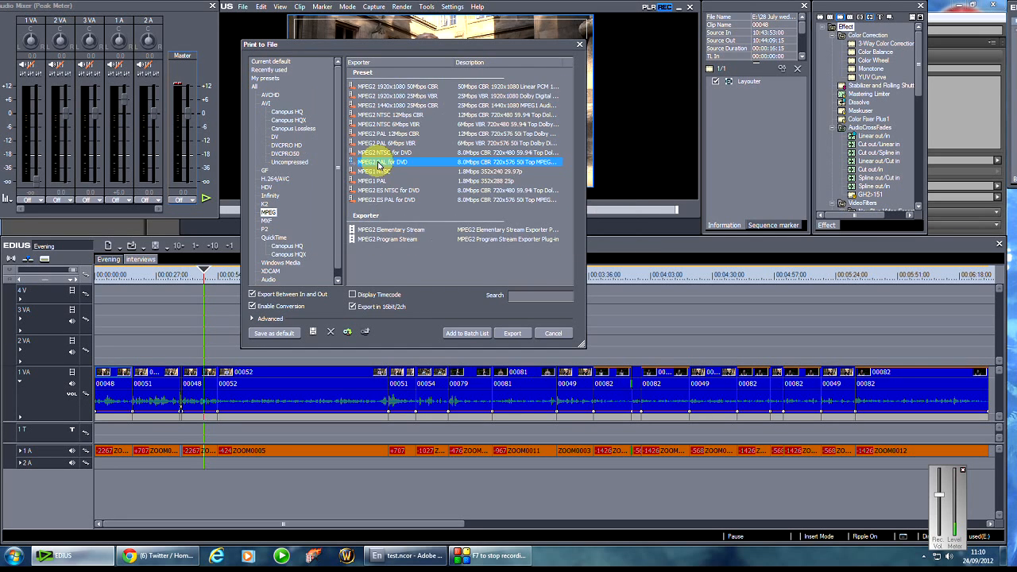
click(514, 333)
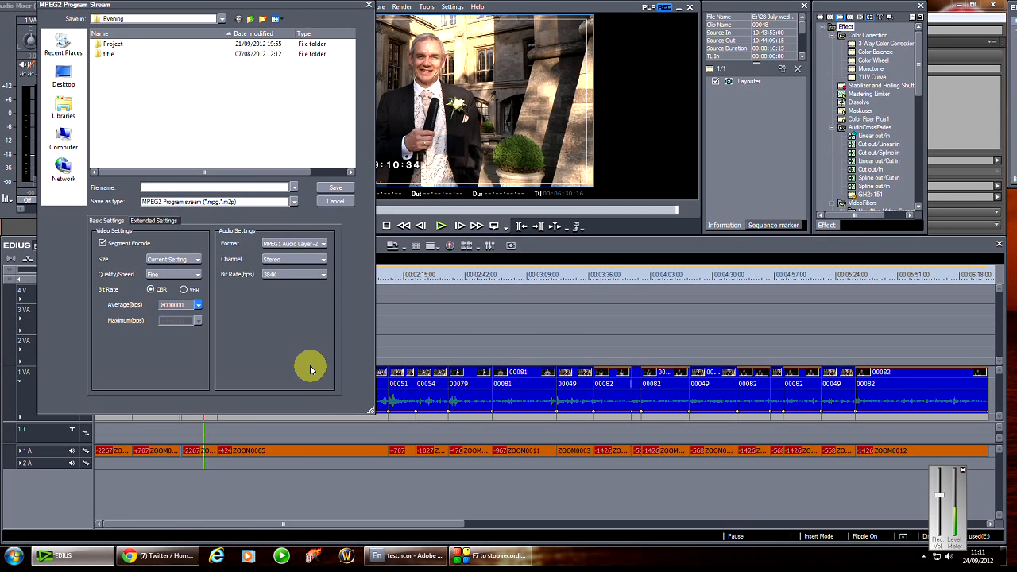
Step: Set the average video bit rate to 7000000 bps and the audio to Dolby Digital (AC-3) at 128K
click(163, 305)
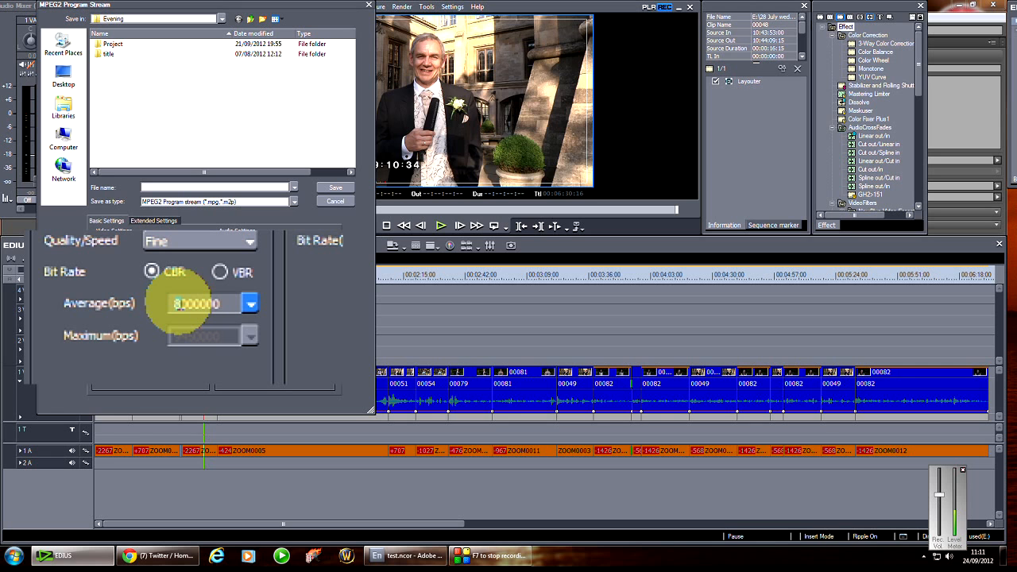
text(7)
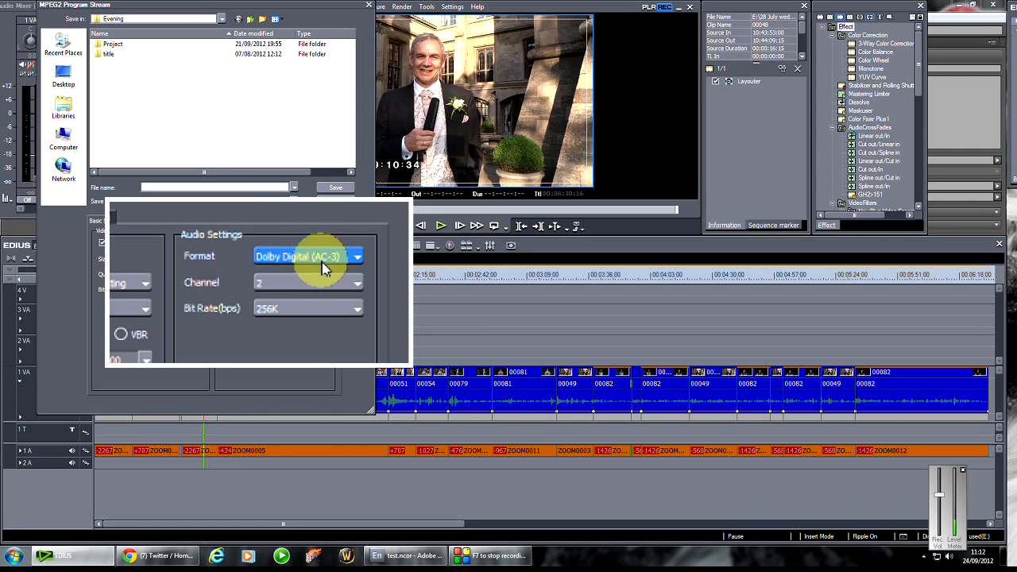
click(322, 259)
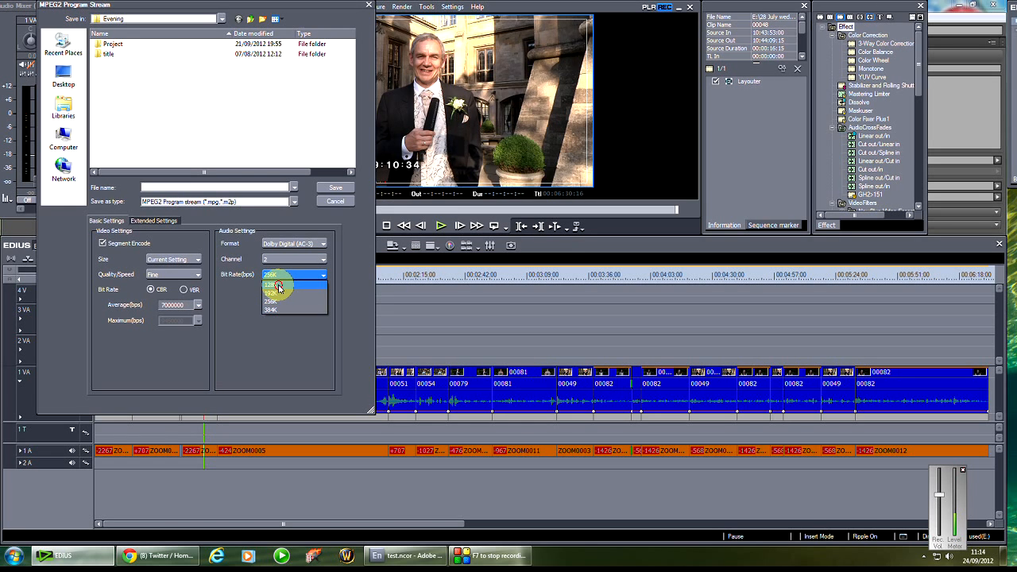
click(274, 285)
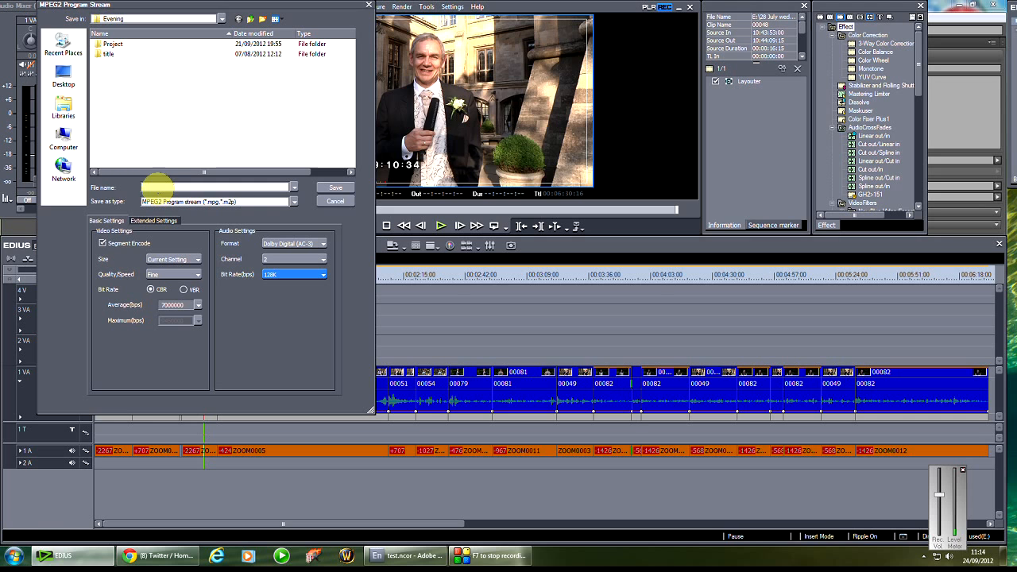
Step: Save the MPEG2 program stream as "intervews" in the 28 July wedding folder
click(251, 20)
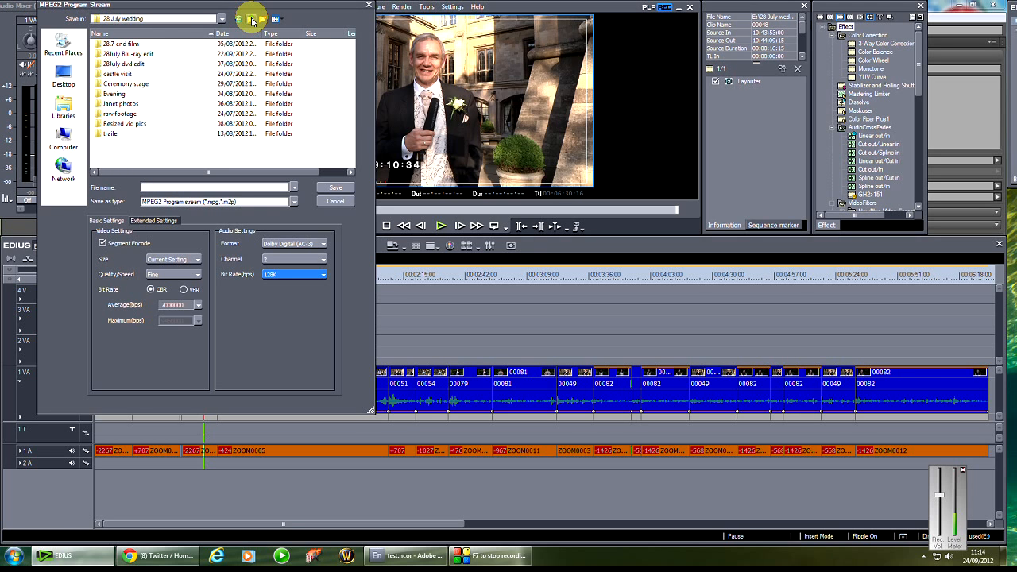
click(148, 187)
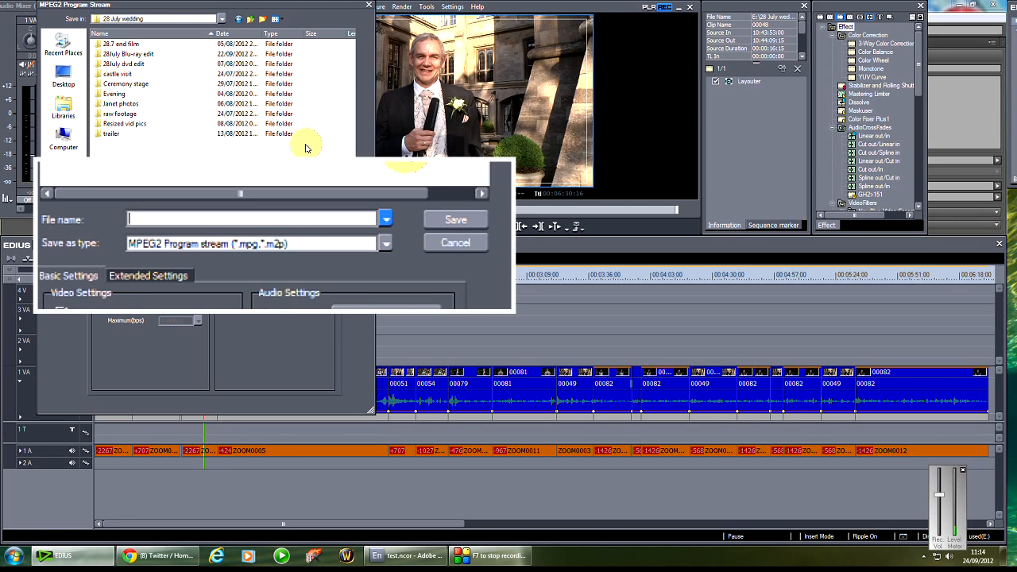
text(interviews)
click(459, 222)
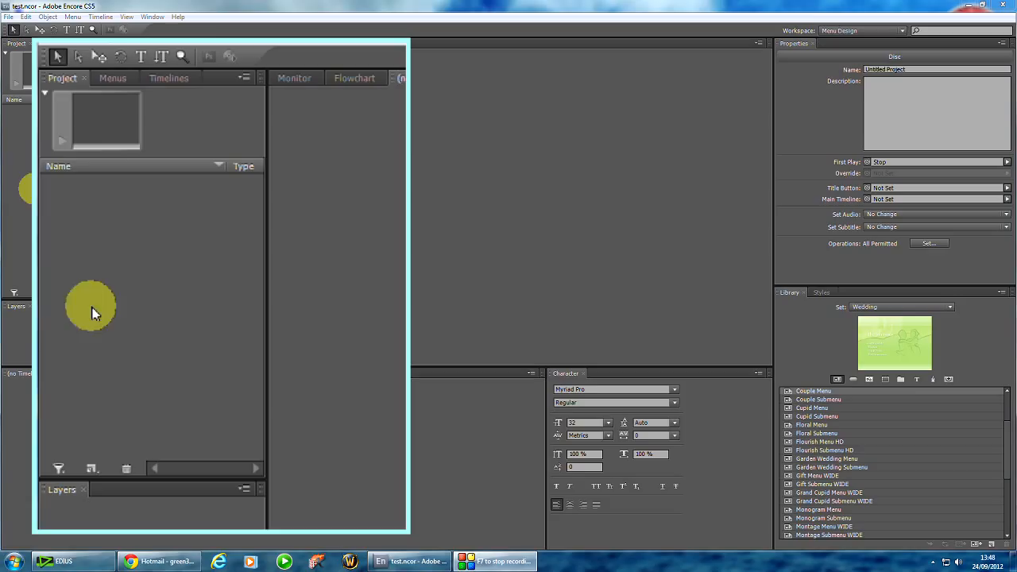
Step: Switch to Adobe Encore, import intervews.mpg as a timeline, and select the video asset in the project
right_click(133, 301)
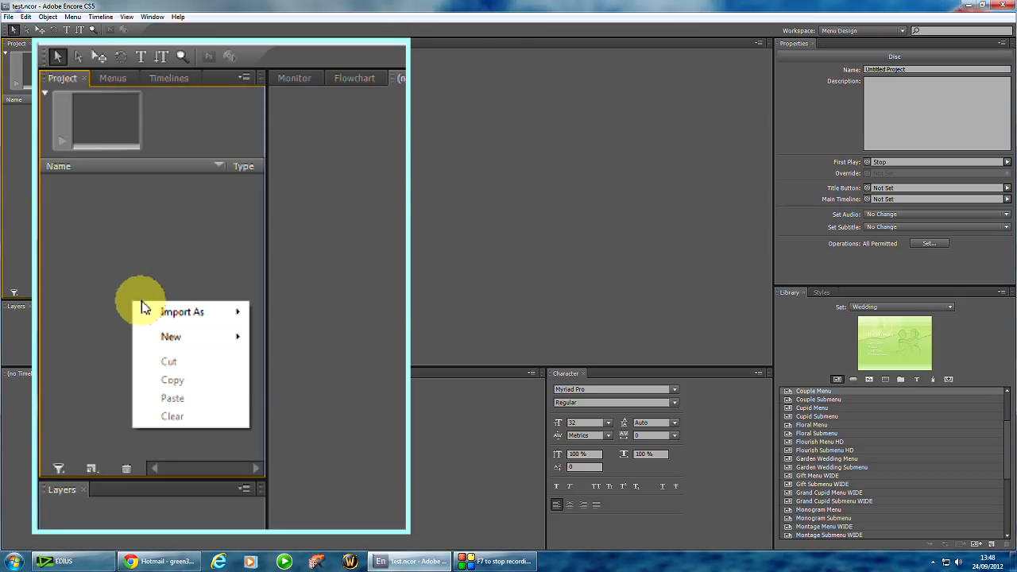
mouse_move(188, 314)
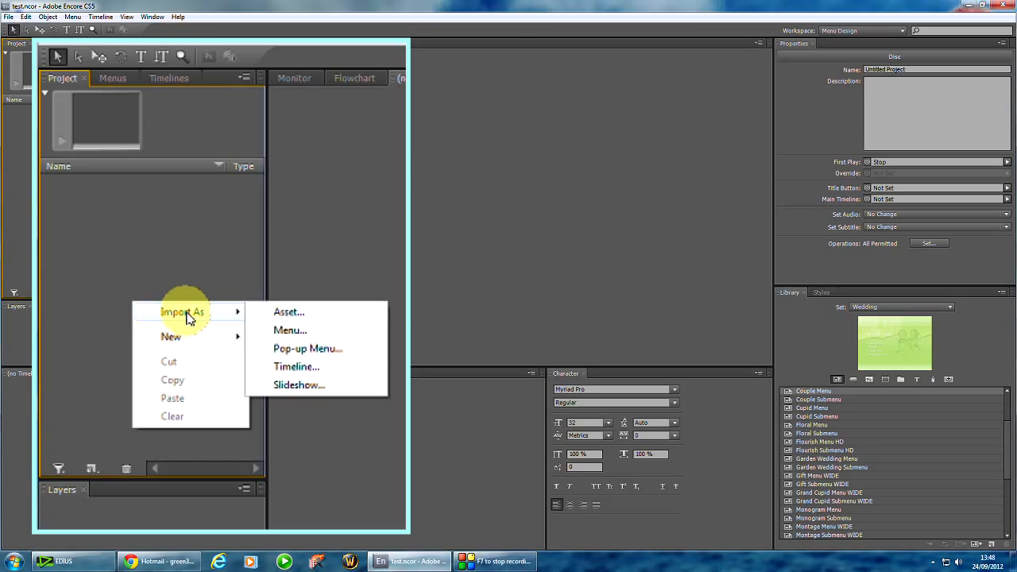
click(291, 368)
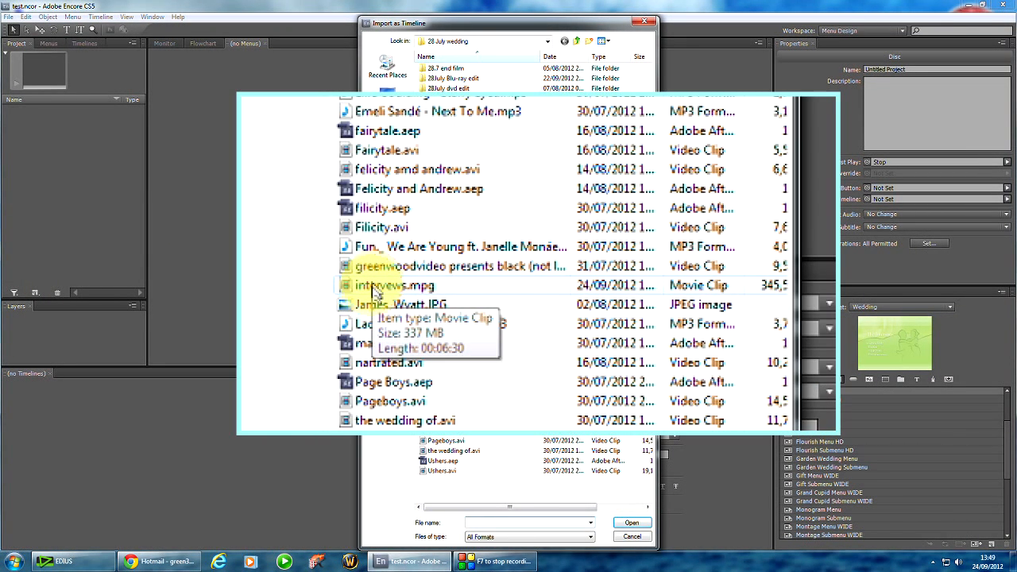
click(437, 382)
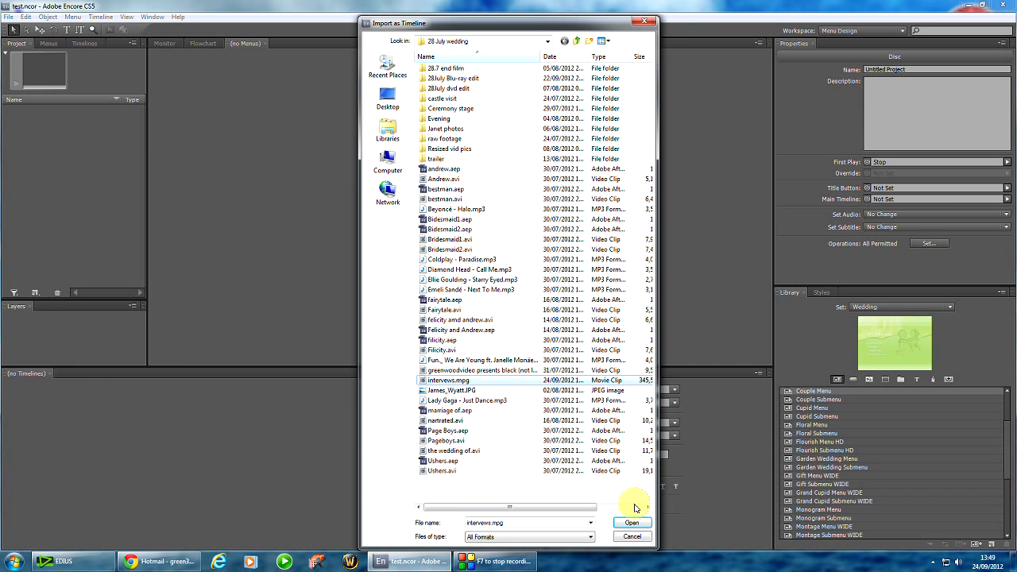
click(631, 522)
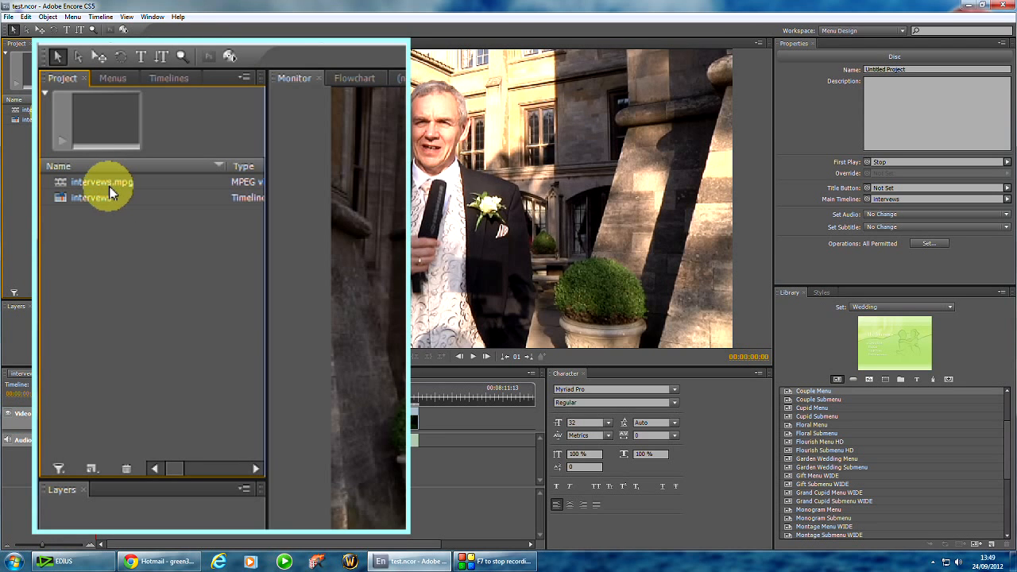
click(90, 187)
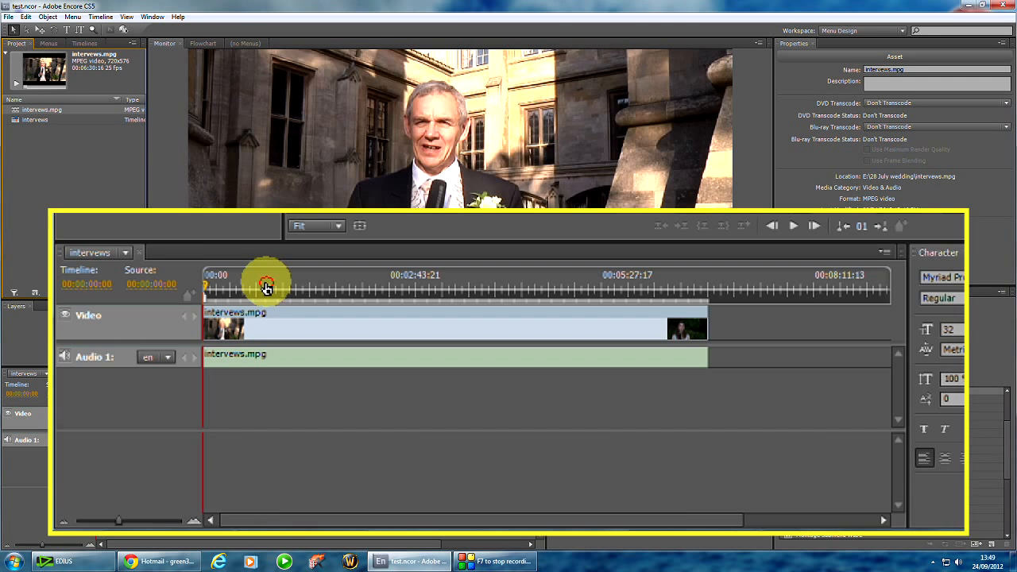
Step: Add a chapter marker to the intervews timeline at 00:00:53:17
drag(266, 288, 141, 402)
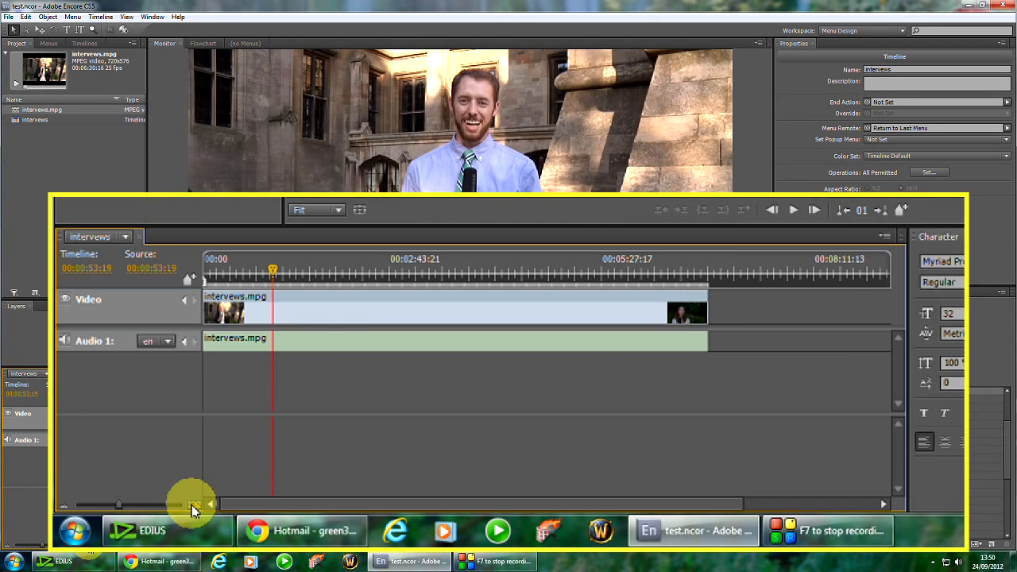
click(193, 505)
click(192, 505)
click(192, 505)
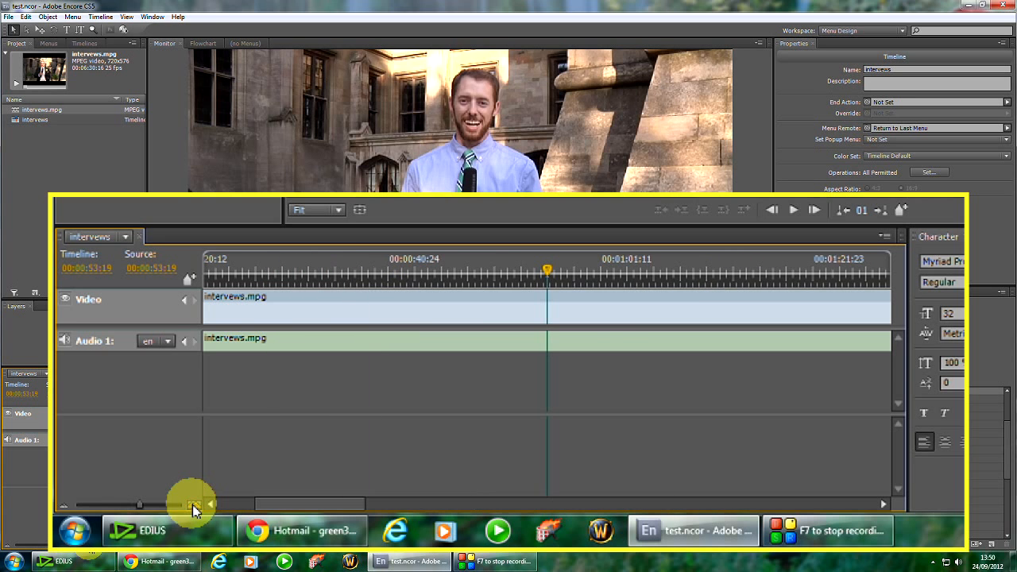
click(192, 505)
drag(546, 275, 545, 277)
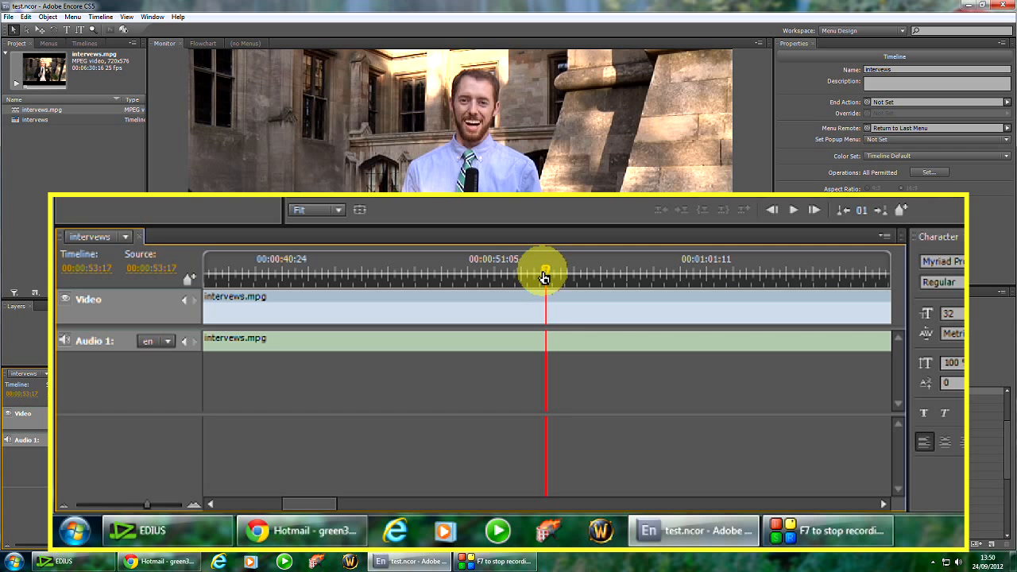
click(900, 211)
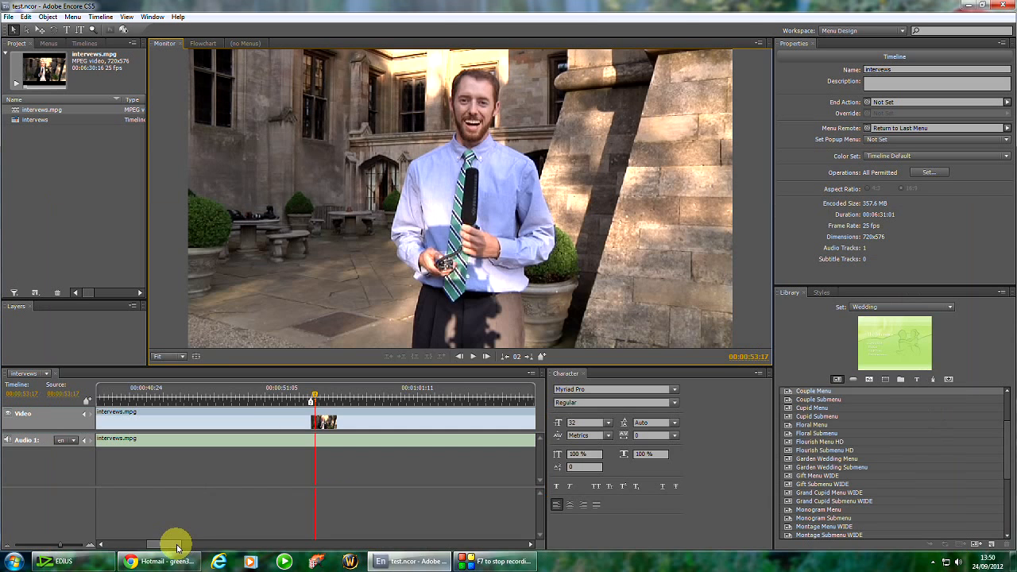
Step: Add another chapter marker to the intervews timeline at 00:02:34:16
drag(175, 542, 274, 548)
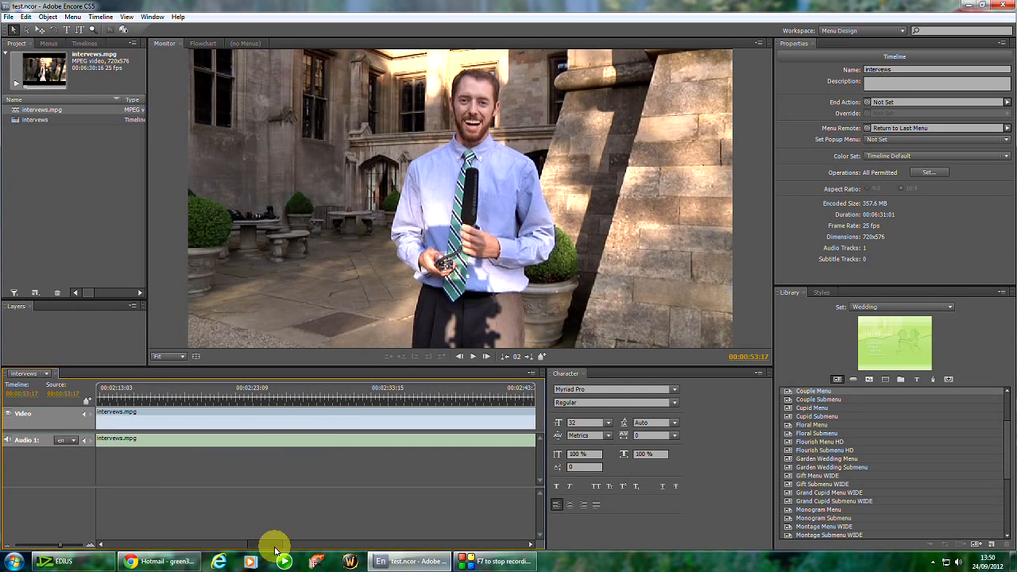
drag(254, 402, 401, 408)
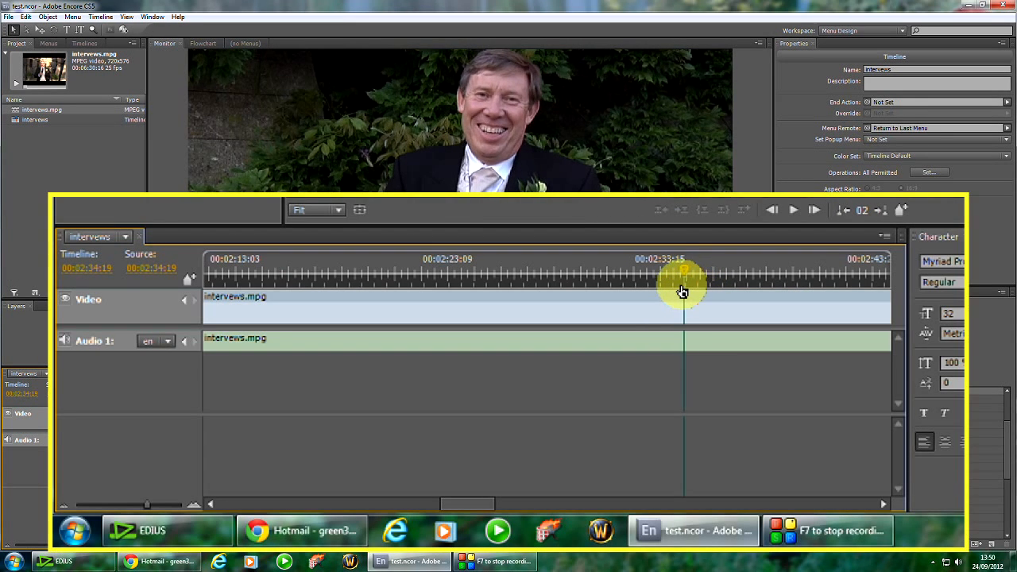
drag(683, 291, 683, 289)
click(900, 209)
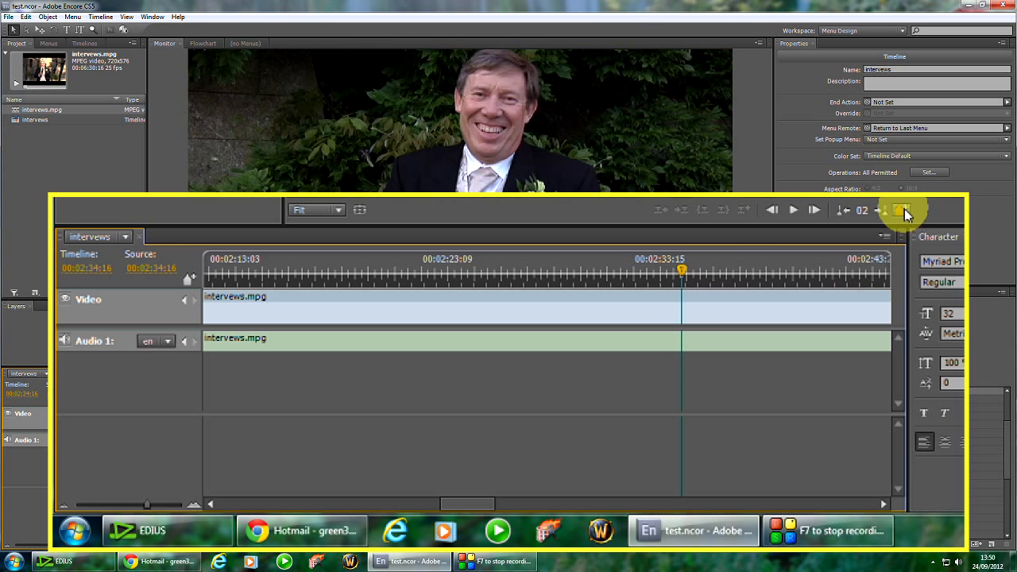
Step: Add a chapter marker at 00:05:32:13 and bring the whole intervews timeline into view
drag(467, 504, 770, 508)
mouse_move(723, 279)
mouse_down()
mouse_move(737, 274)
mouse_move(729, 278)
mouse_up()
drag(432, 399, 380, 398)
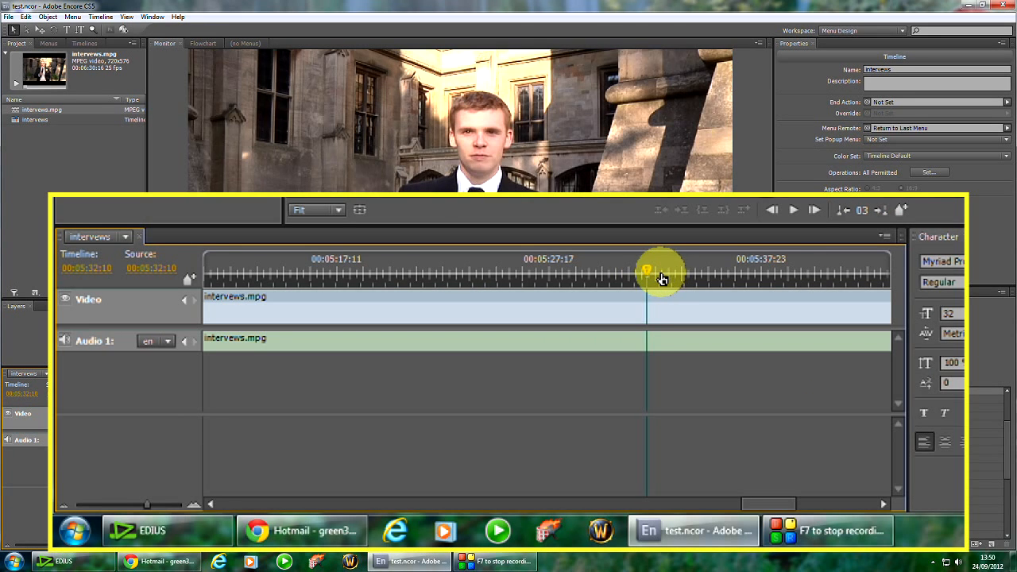
drag(652, 275, 652, 278)
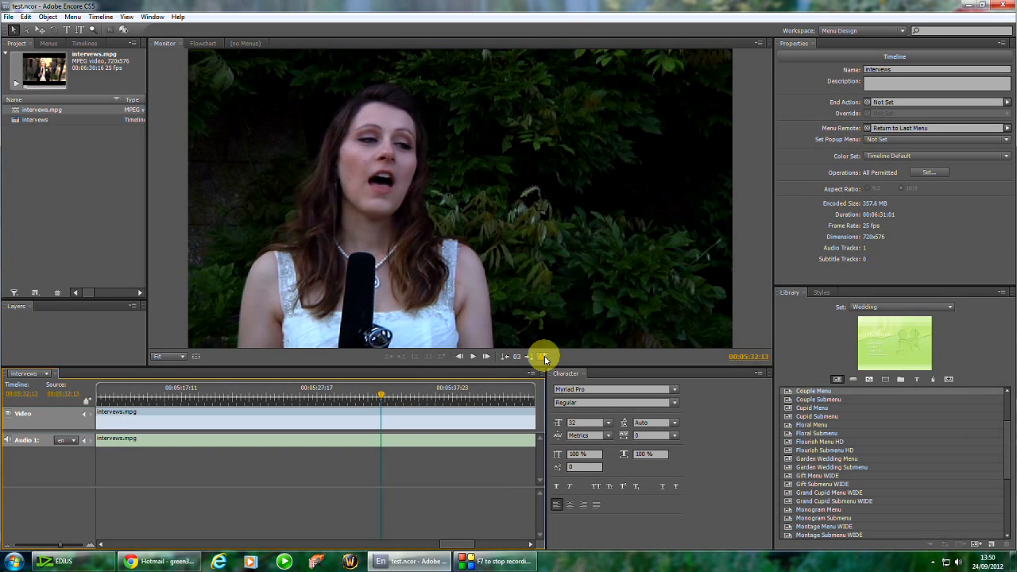
click(544, 357)
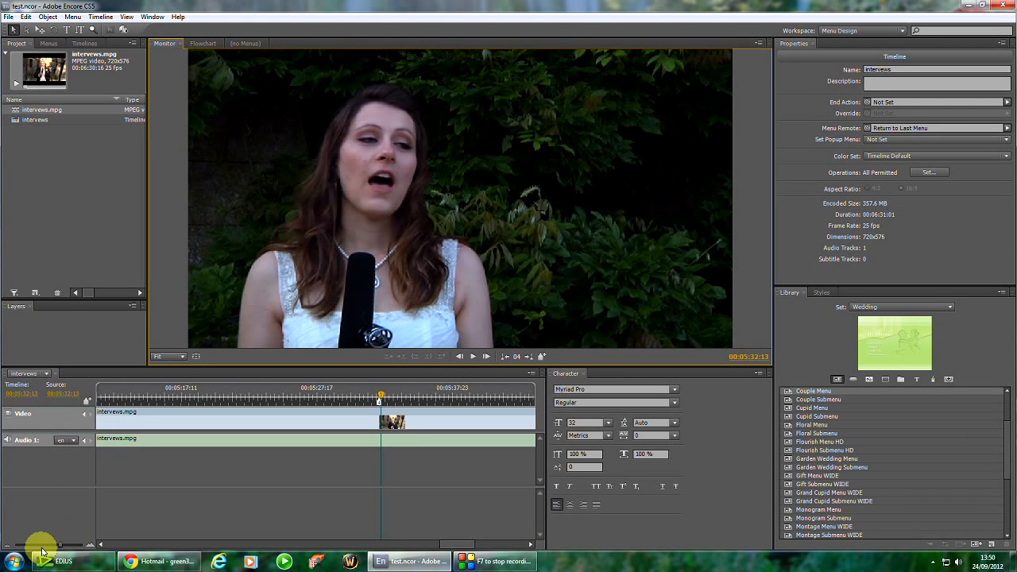
click(10, 546)
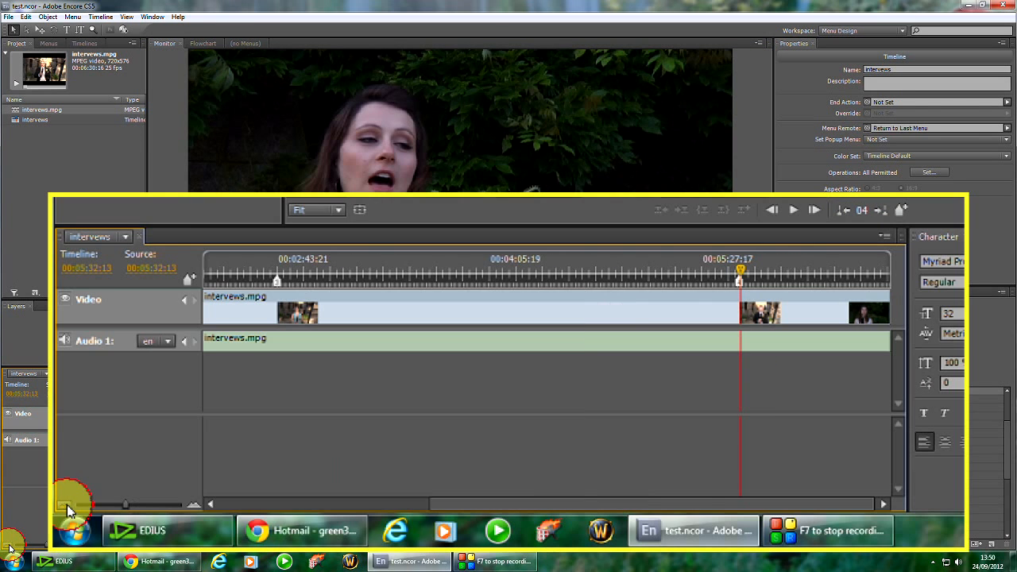
click(9, 546)
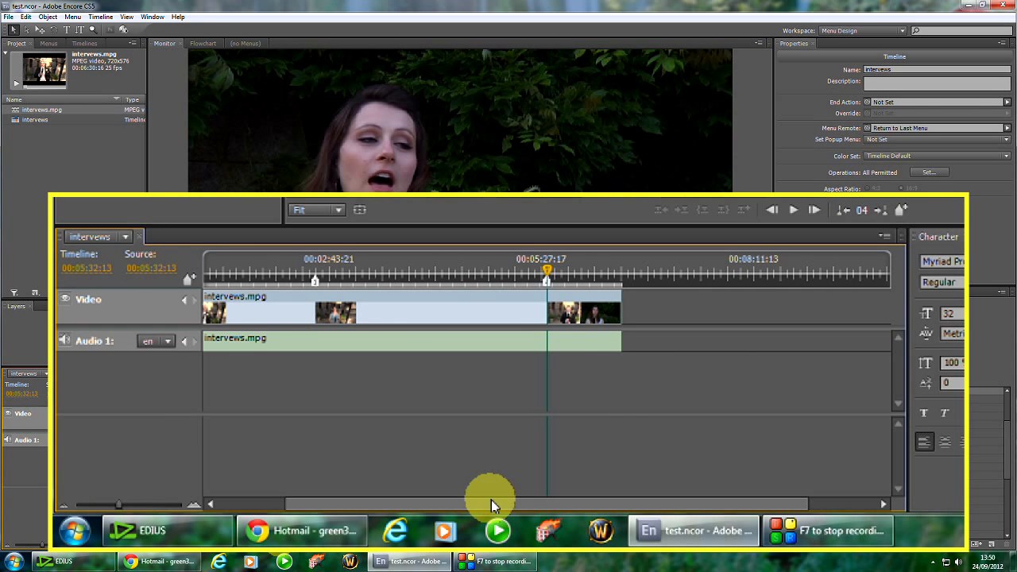
drag(491, 500, 319, 508)
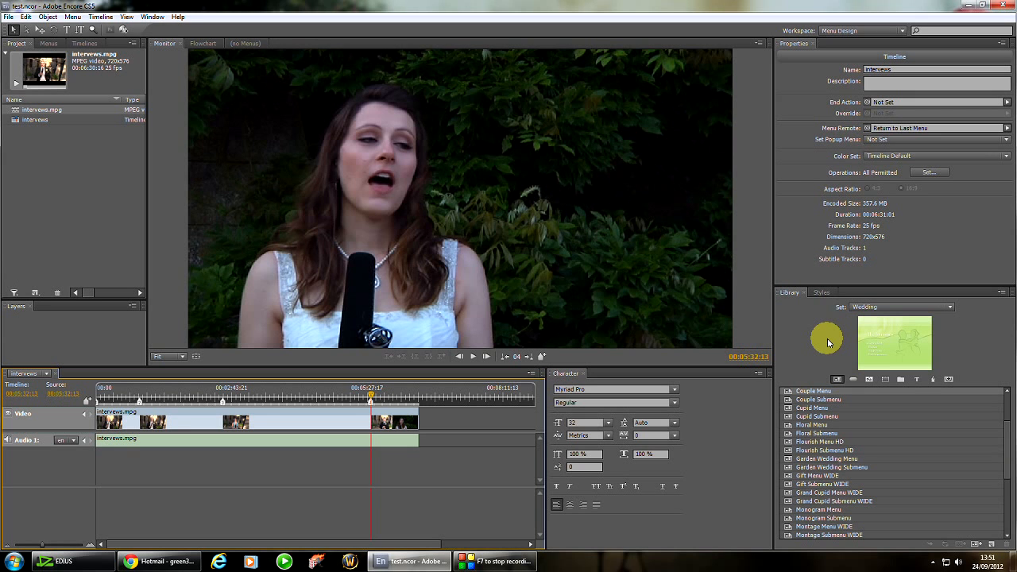
Step: Compare the Cupid and Floral templates in the Wedding library set, add Floral Menu to the project and select the new menu
click(891, 308)
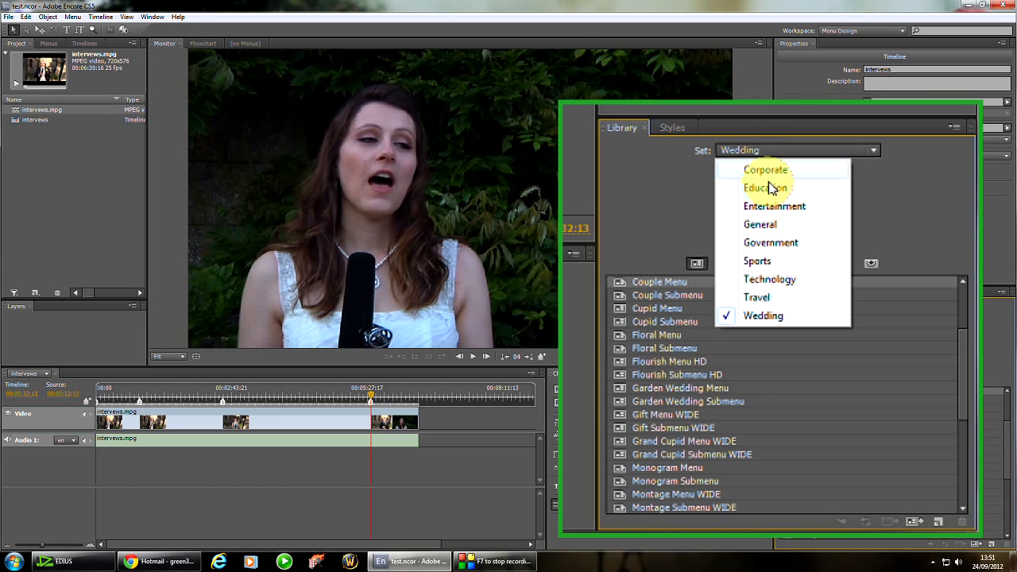
click(760, 317)
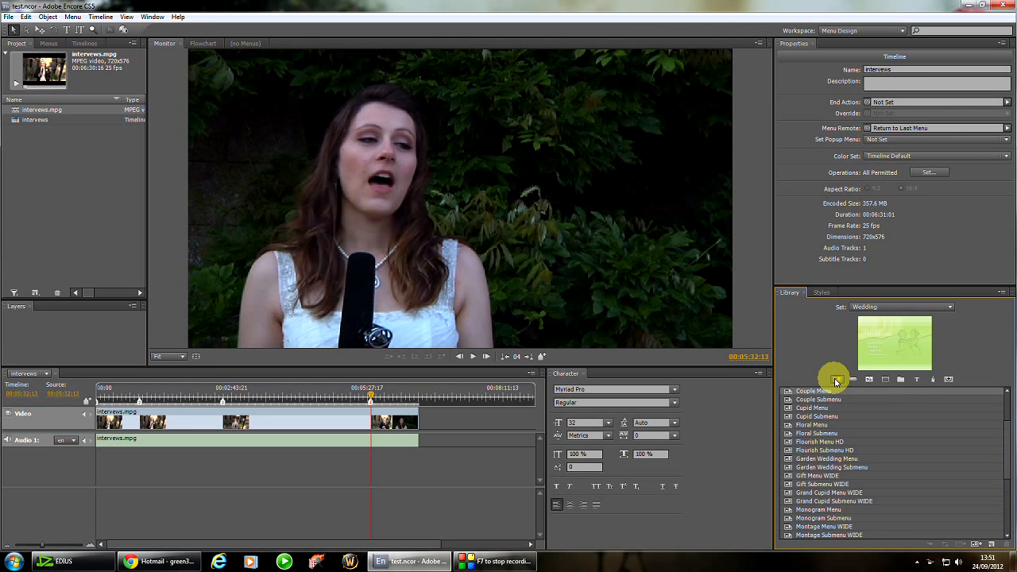
click(818, 417)
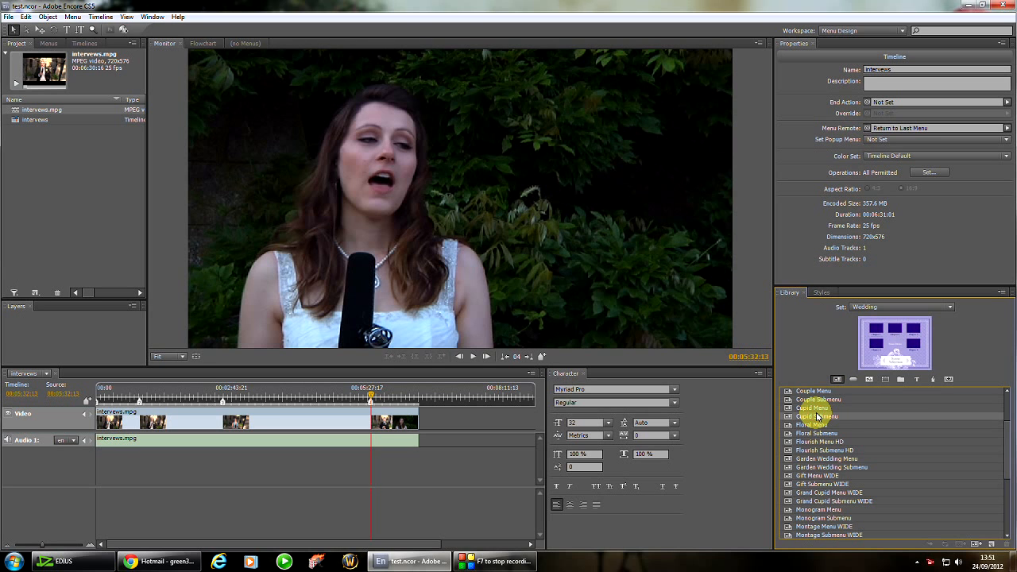
click(811, 427)
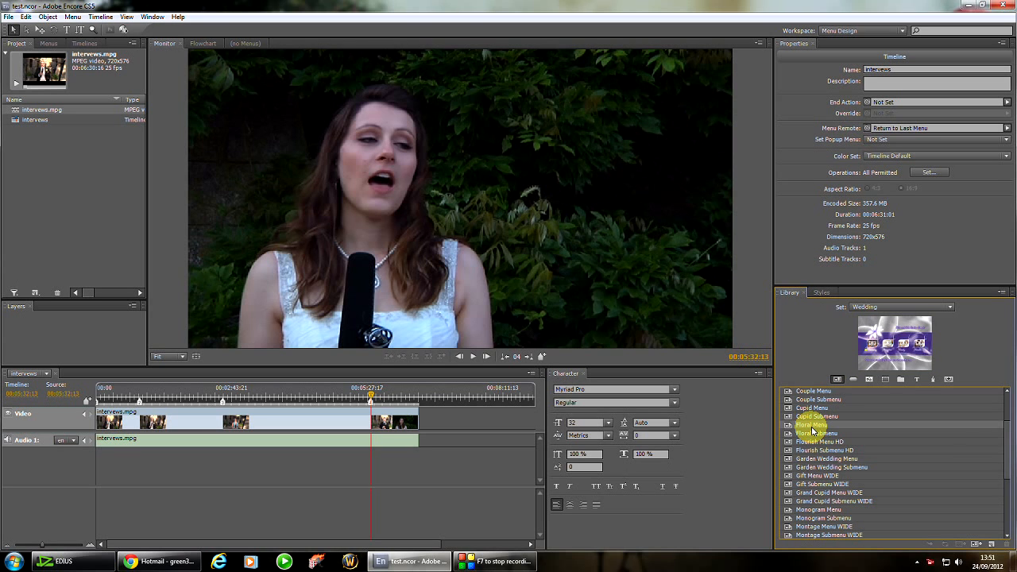
click(810, 434)
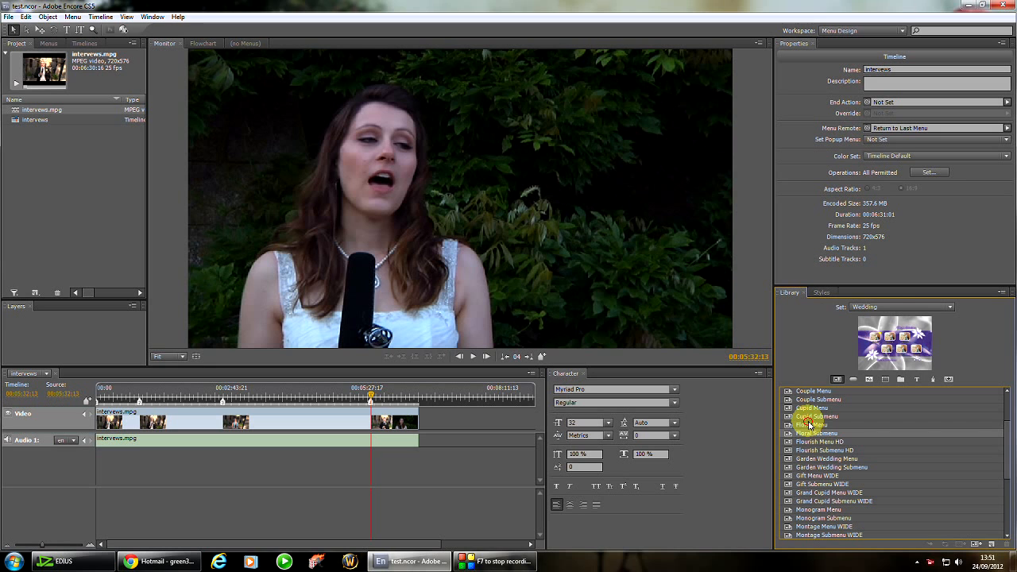
click(809, 425)
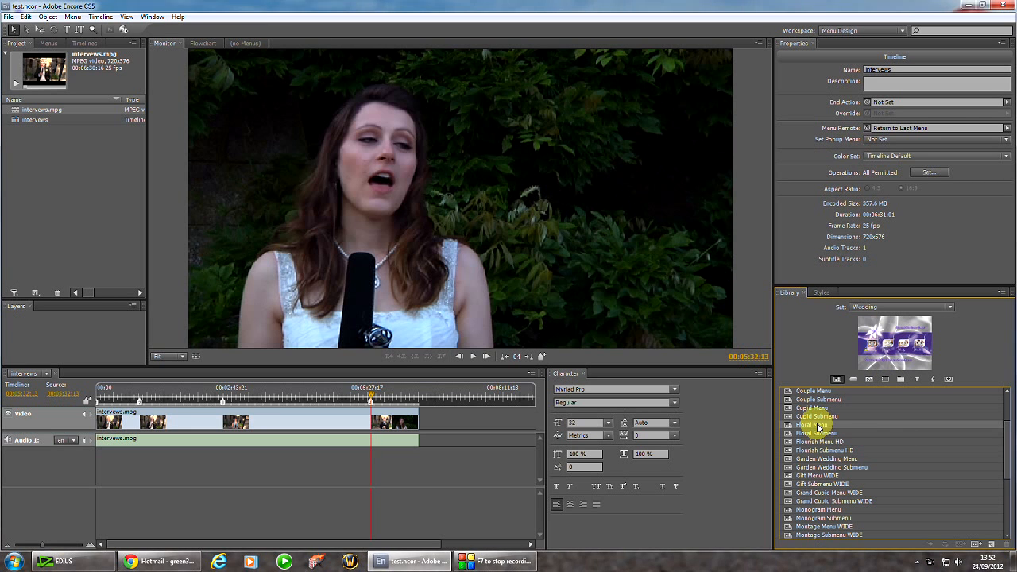
double_click(666, 337)
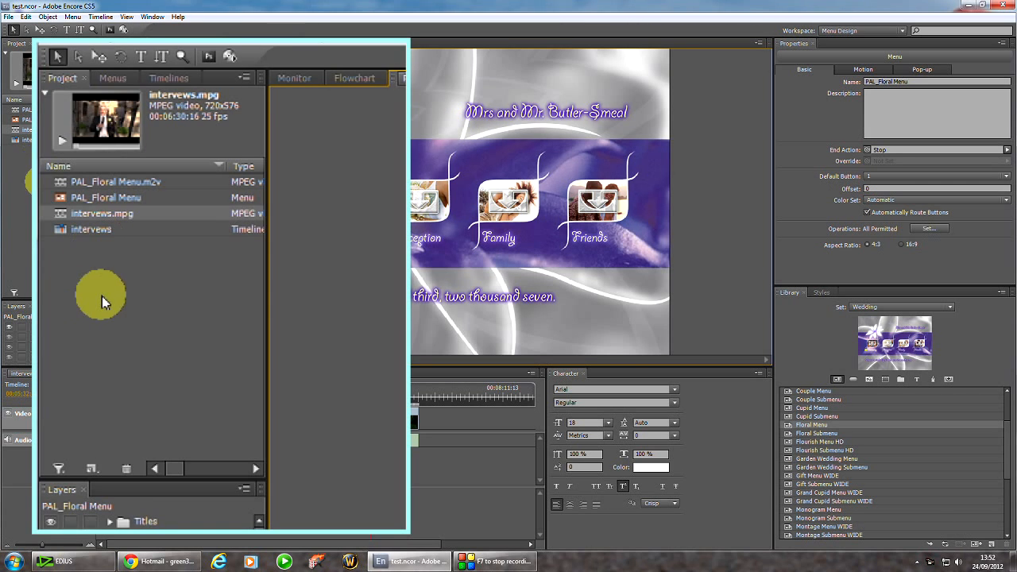
click(76, 197)
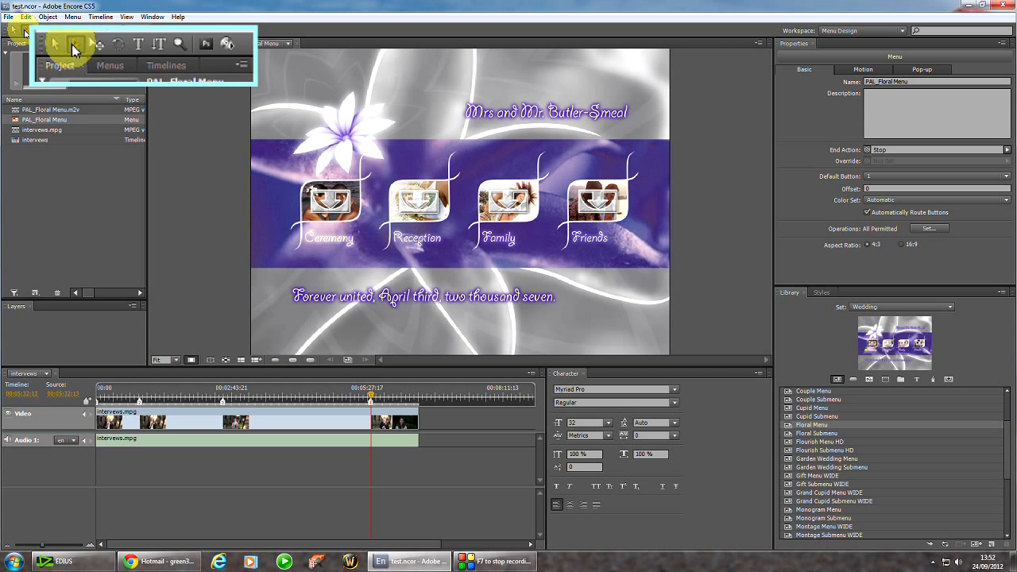
Step: Replace the surname in the floral menu's title text with the couple's surname
click(566, 113)
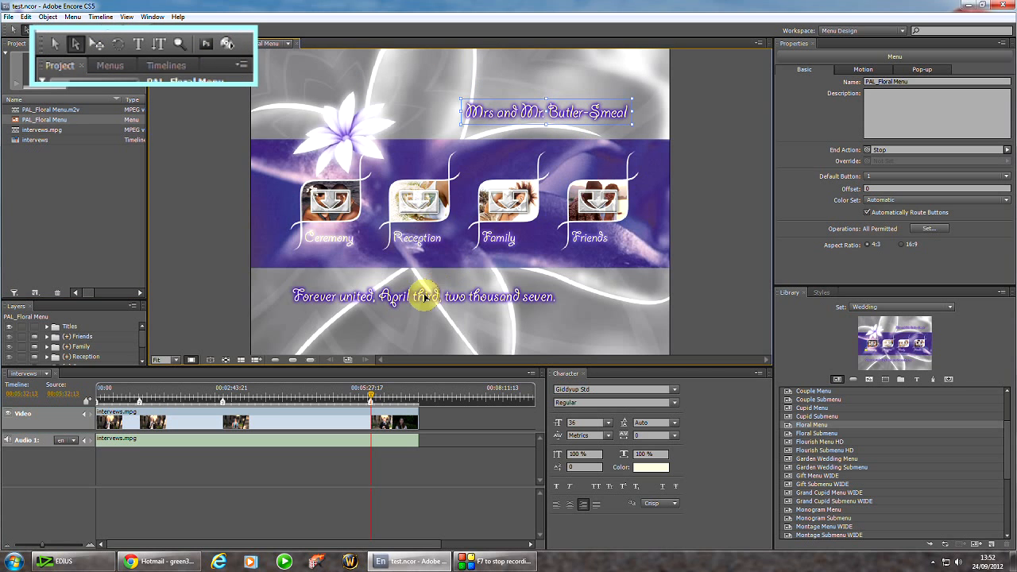
click(425, 296)
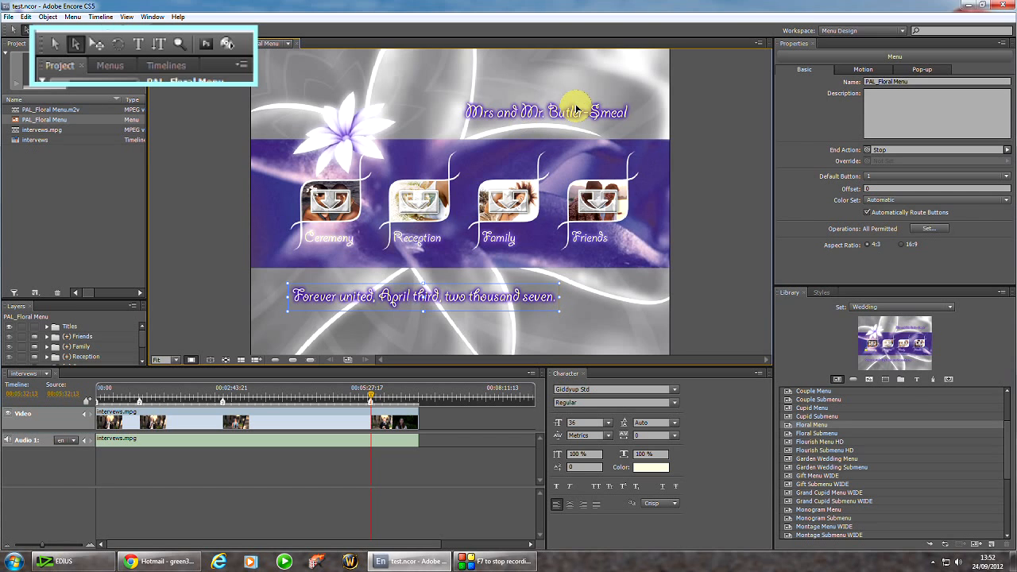
click(600, 113)
double_click(598, 111)
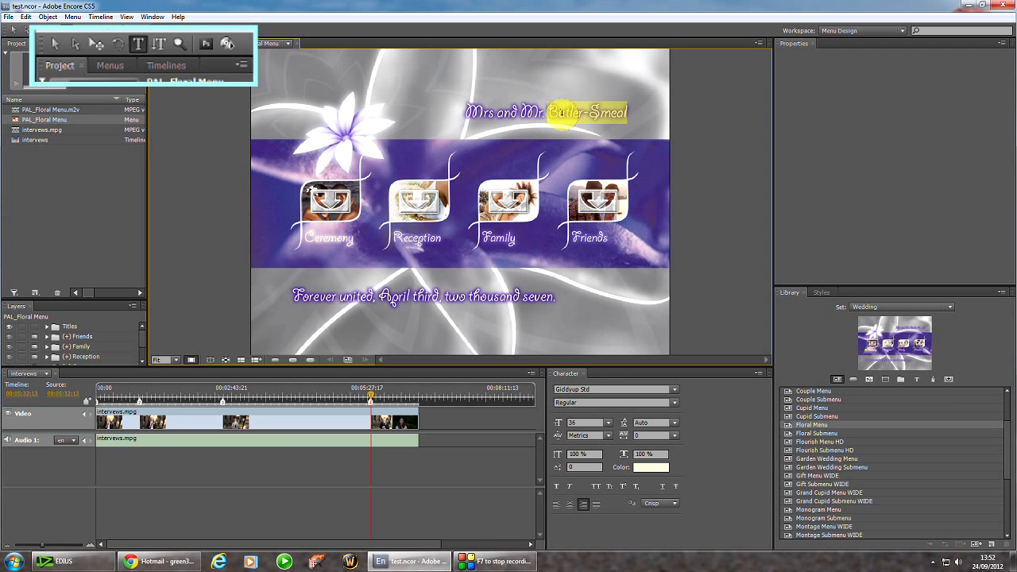
text(Clark)
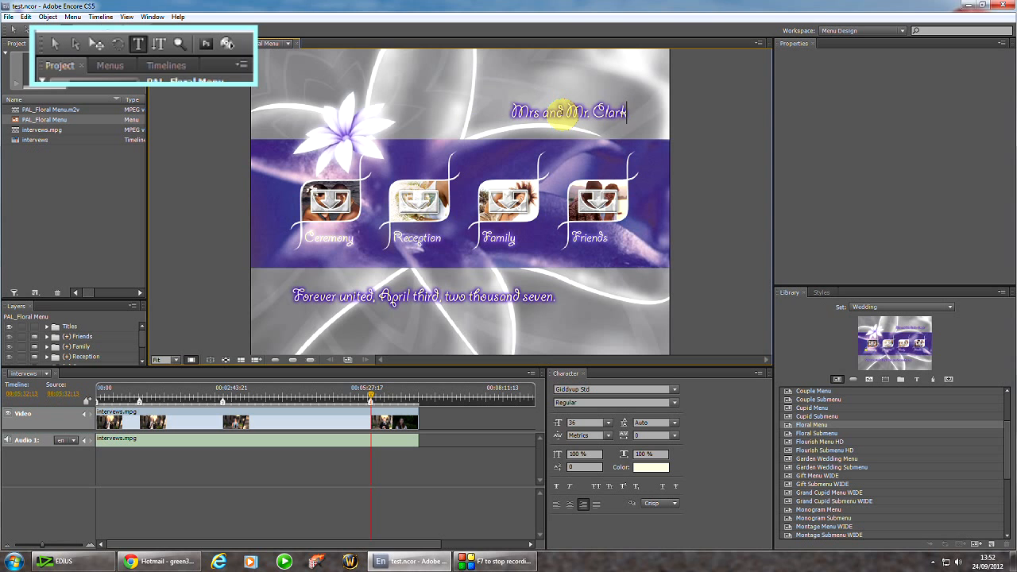
text(e)
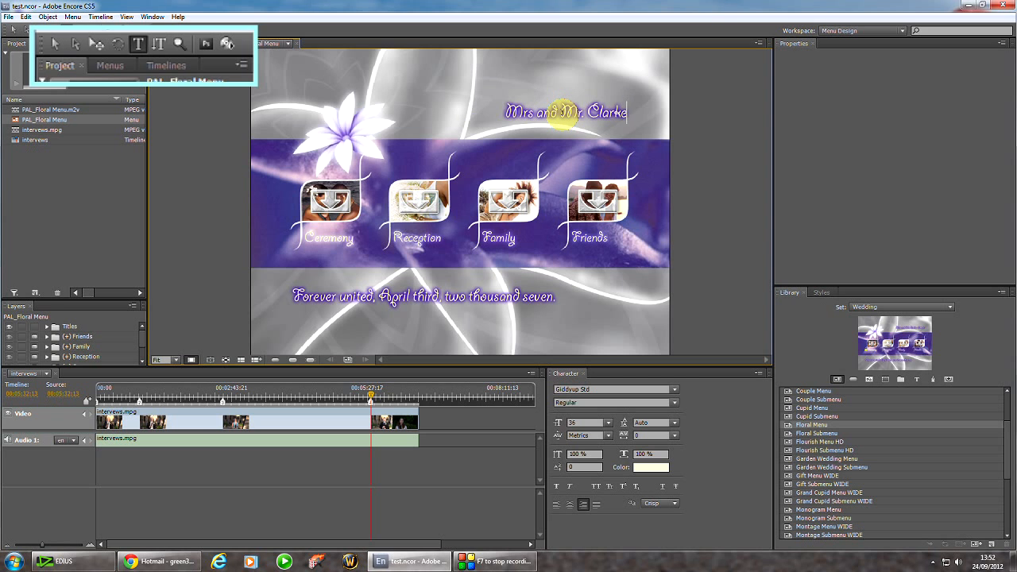
click(330, 194)
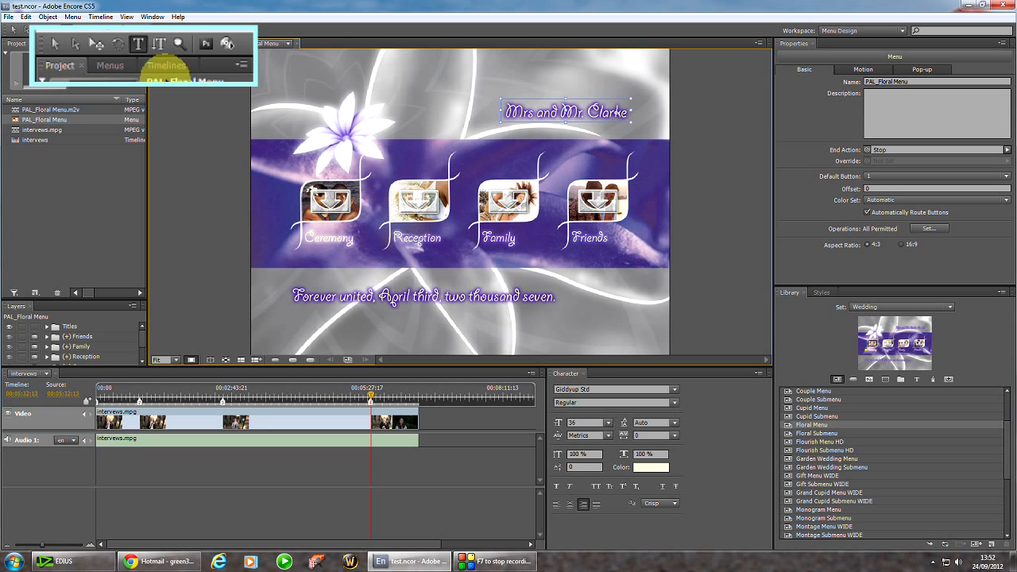
Step: Select the Ceremony, Reception, Family and Friends buttons one after another as whole button sets with the Selection tool
click(54, 43)
click(331, 199)
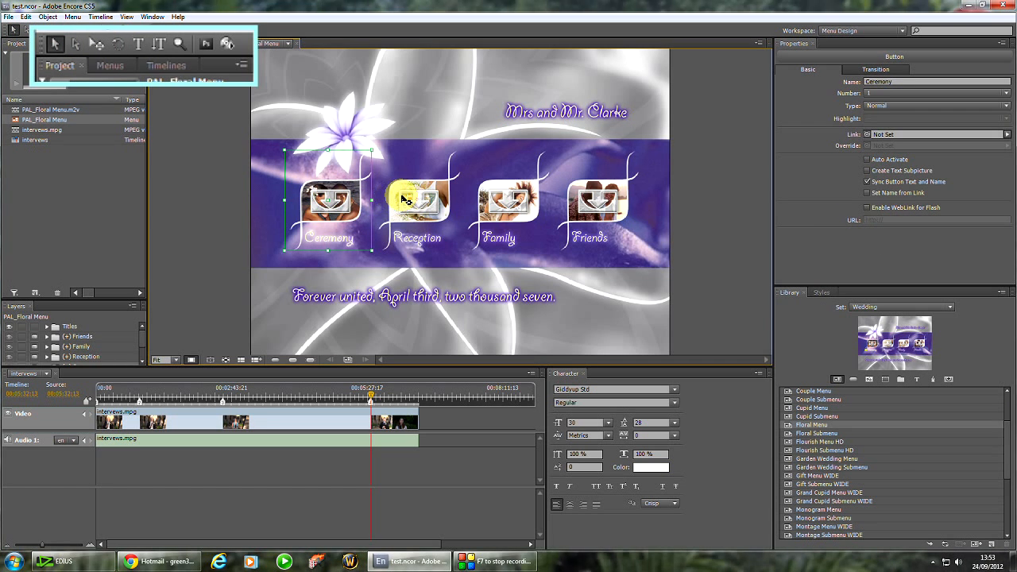
click(509, 204)
click(603, 205)
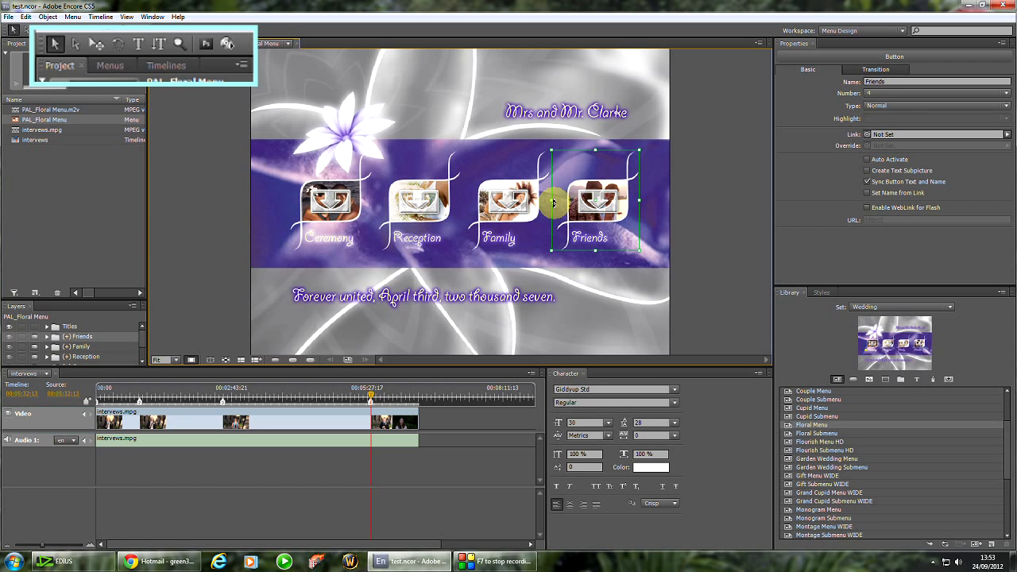
click(349, 189)
click(397, 199)
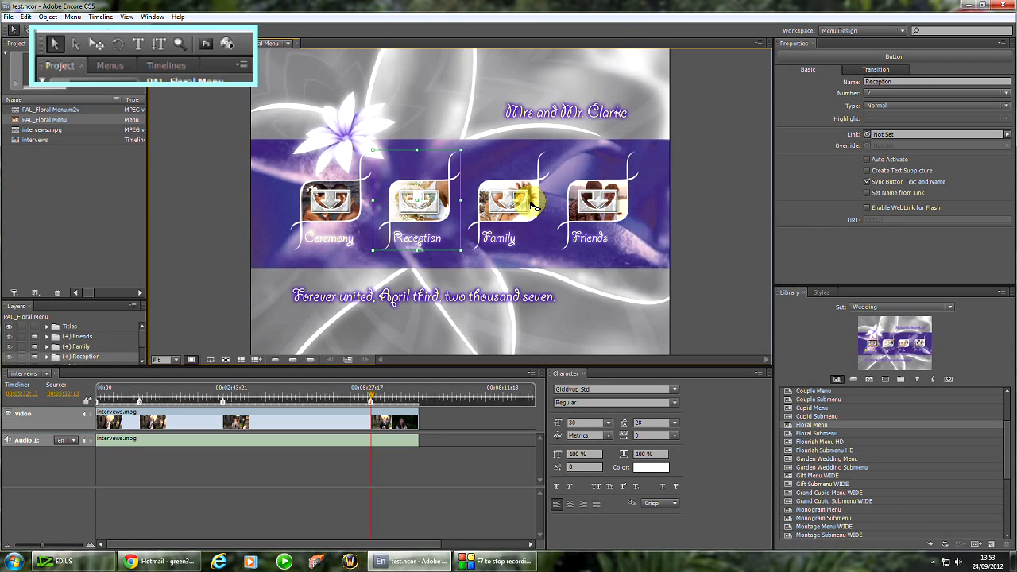
click(529, 200)
click(608, 203)
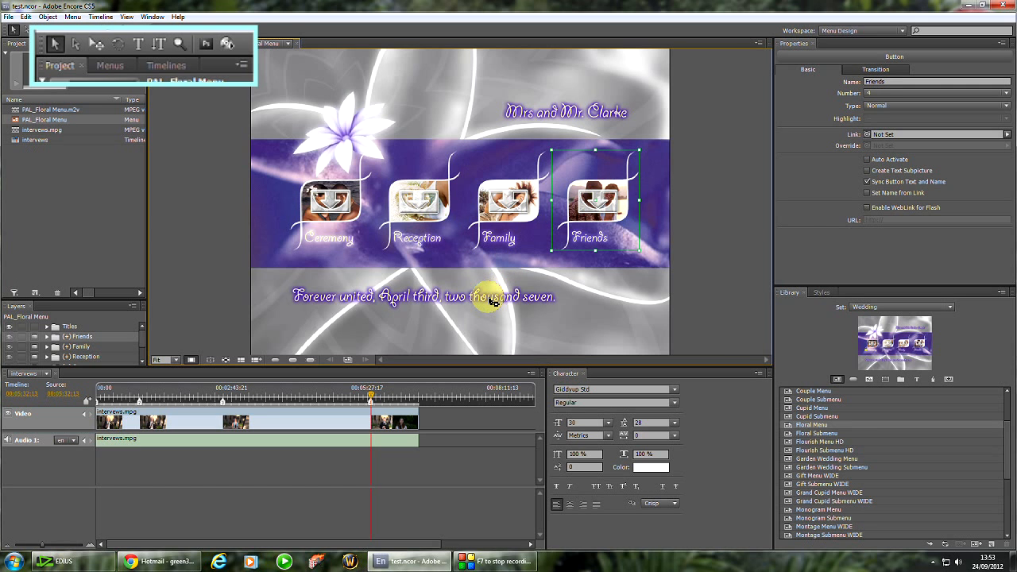
Step: Select the date line and the title text on the menu individually with the Direct Select tool
click(75, 44)
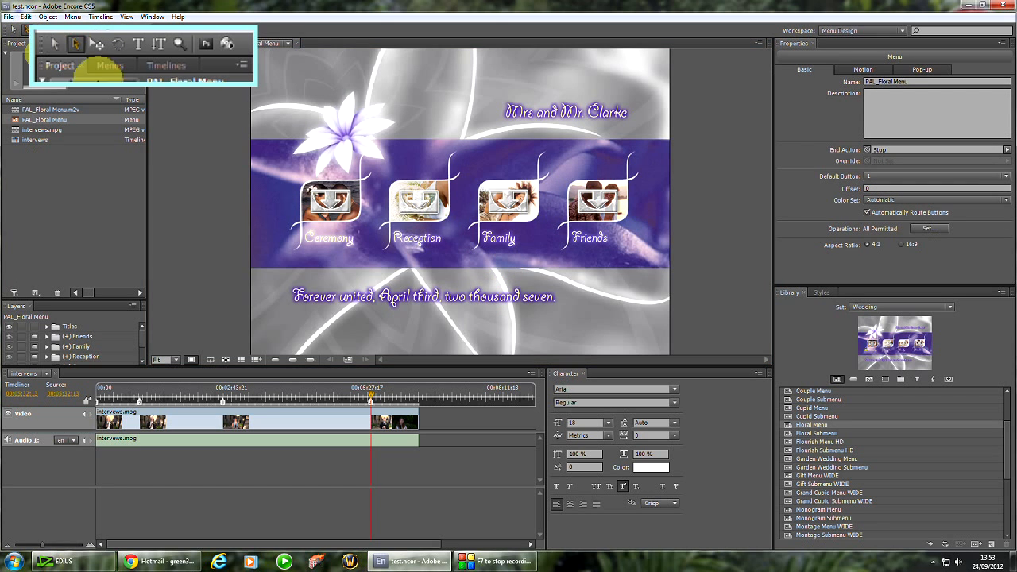
click(362, 294)
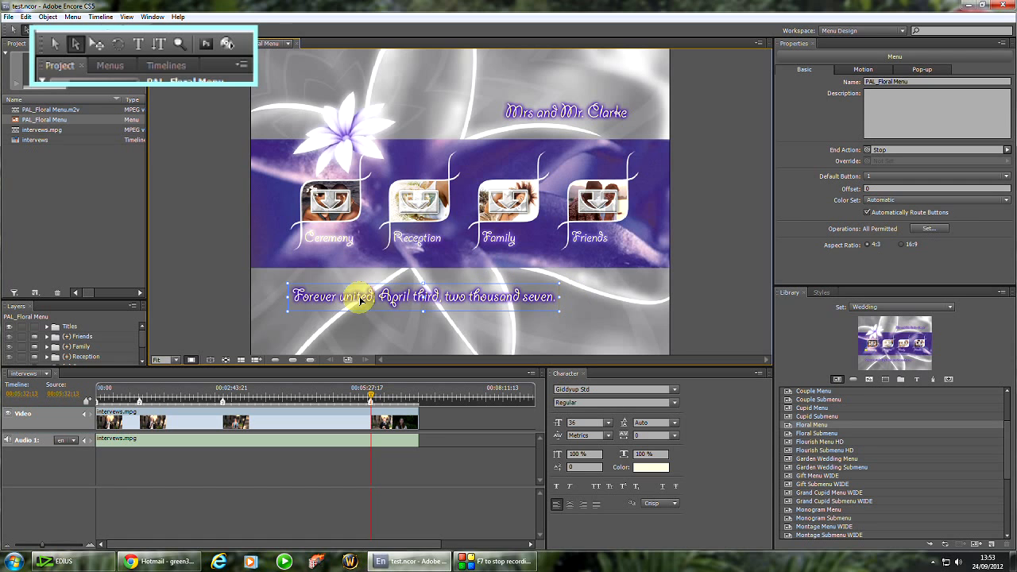
click(542, 113)
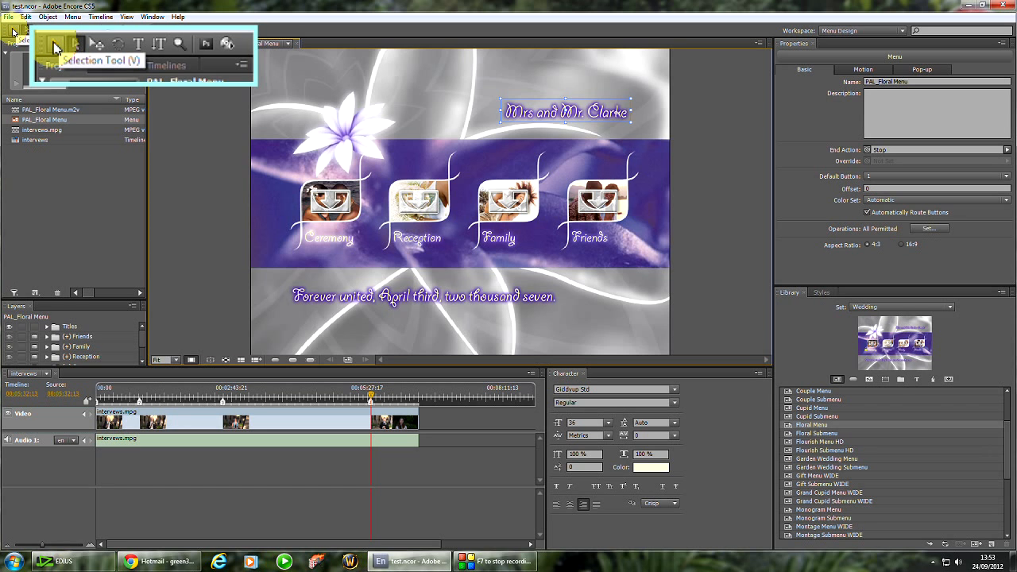
click(56, 48)
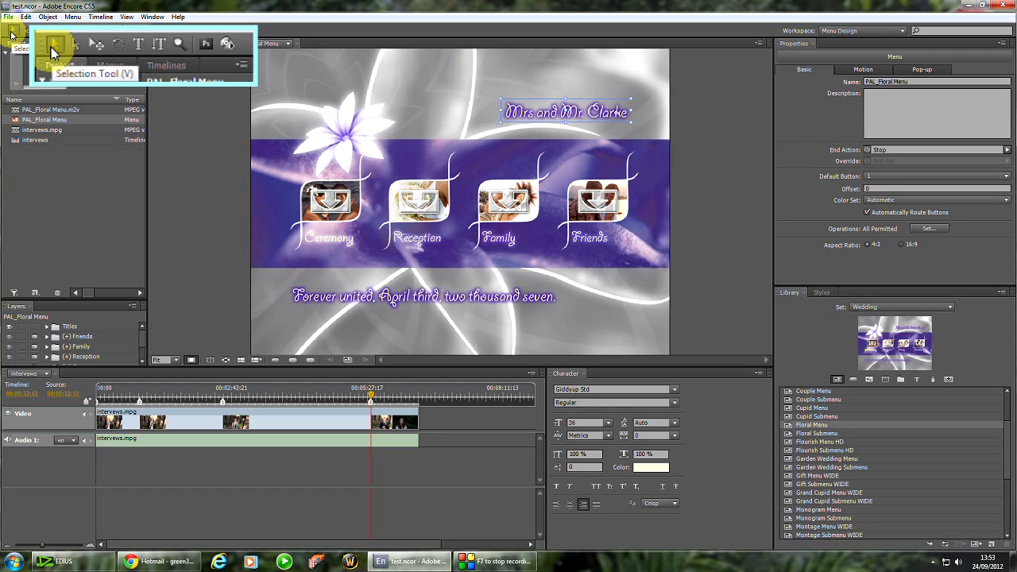
click(25, 33)
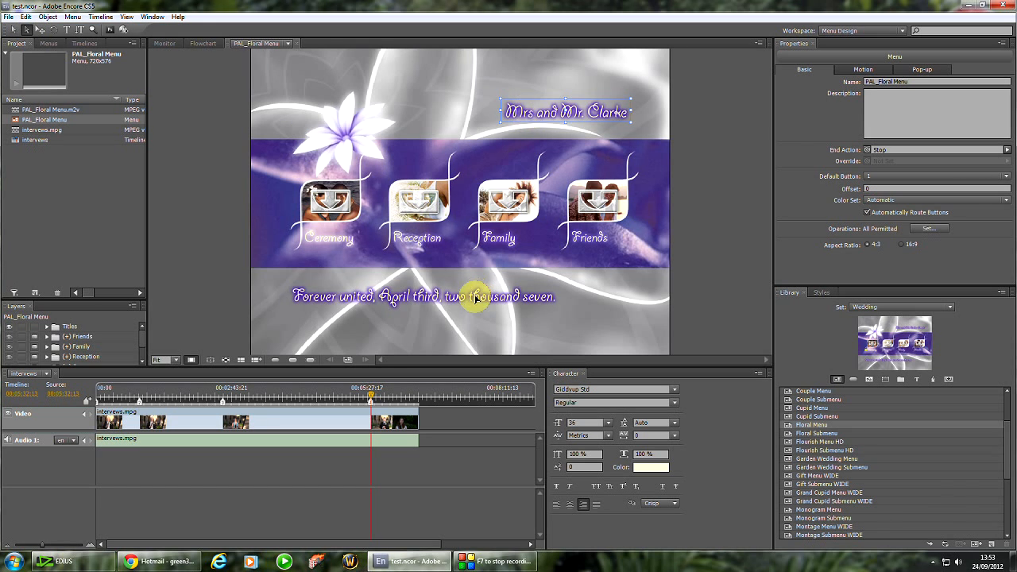
Step: Select individual parts of the menu buttons, including the Family, Reception and Ceremony labels and the button images, with Direct Select
click(502, 207)
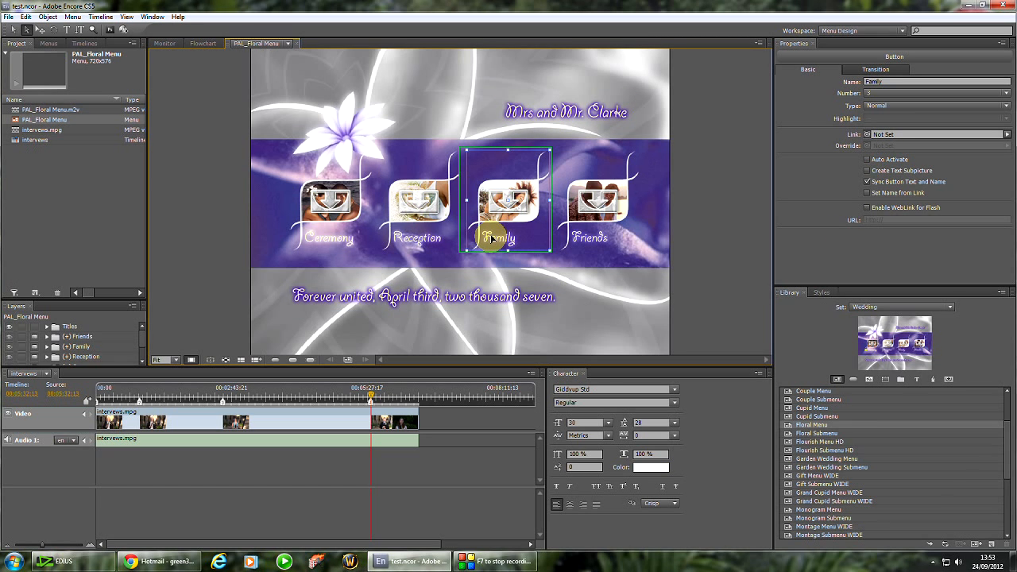
click(499, 238)
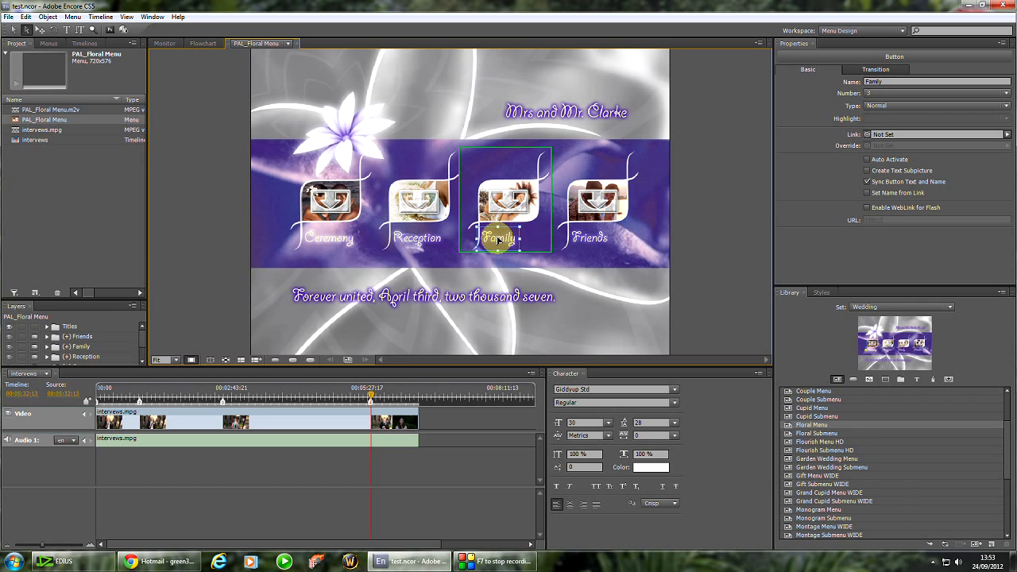
click(421, 236)
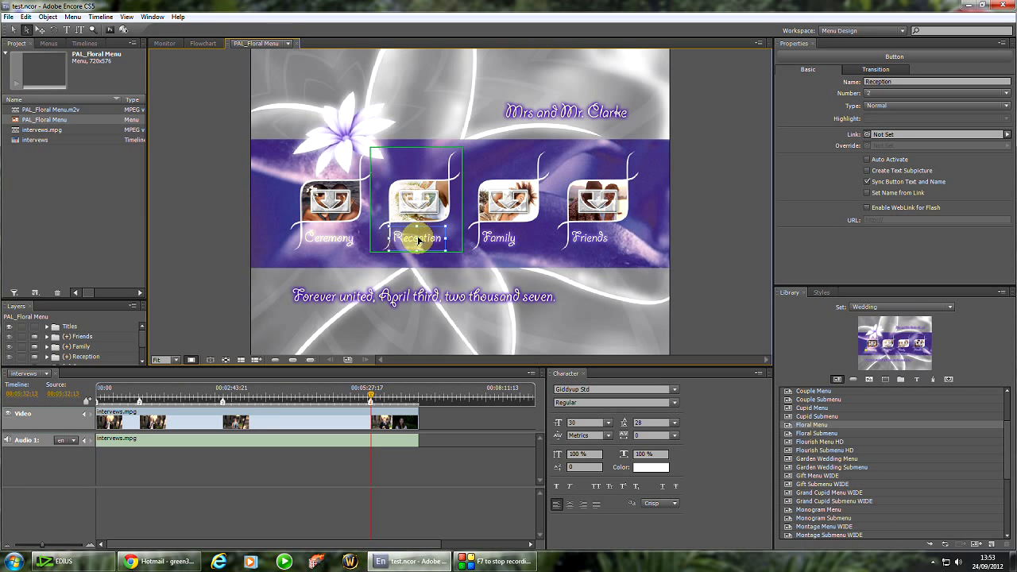
click(336, 239)
click(335, 204)
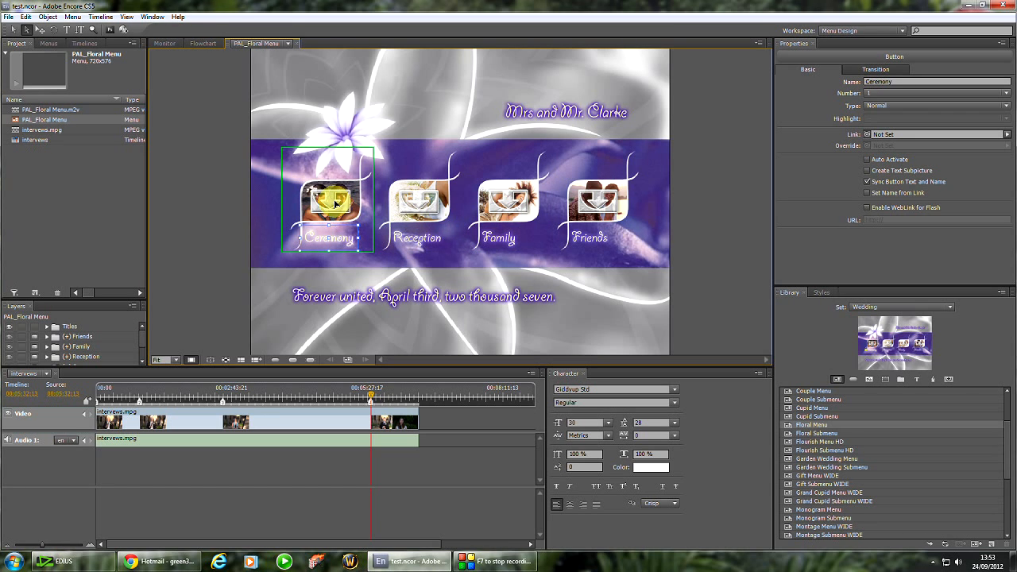
click(419, 199)
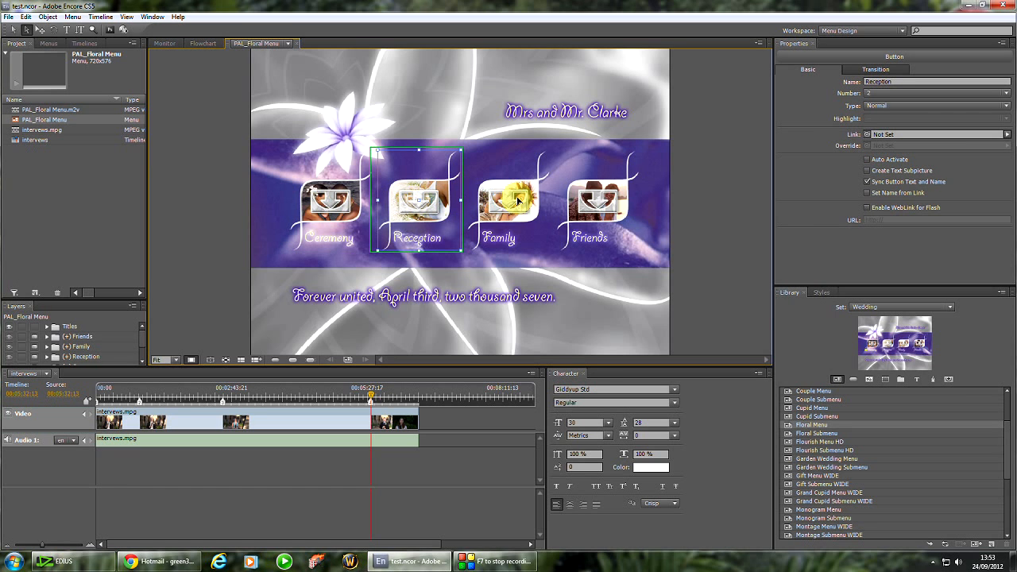
click(509, 199)
click(599, 208)
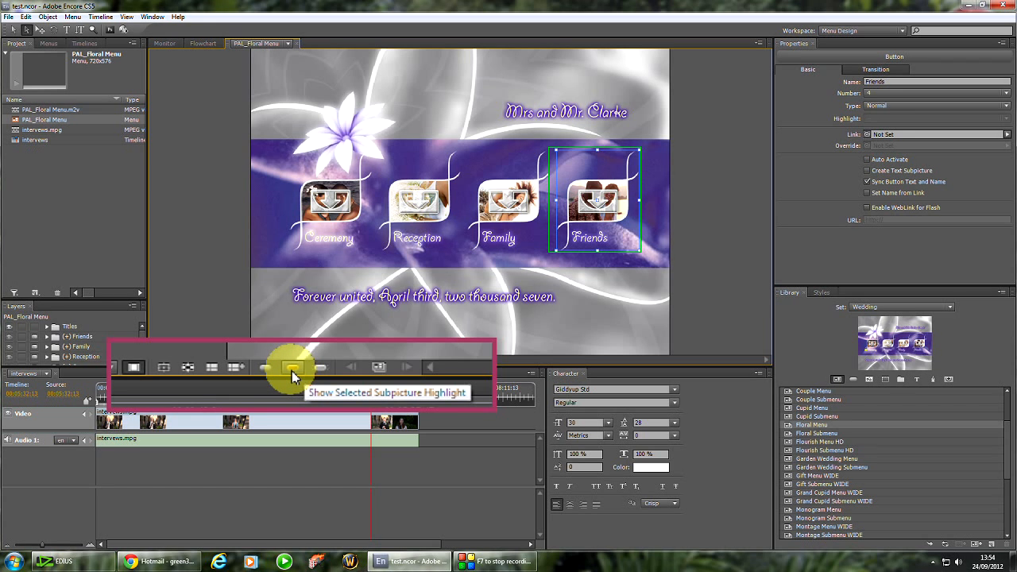
Step: Check the buttons' selected subpicture highlights in the menu editor and in a project preview, and hide the highlights again
click(292, 372)
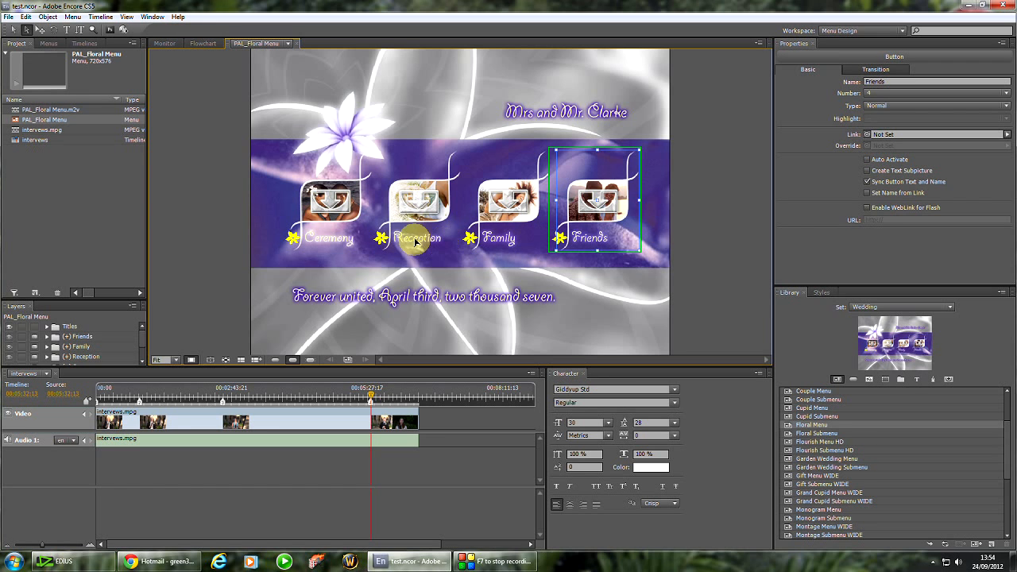
right_click(446, 139)
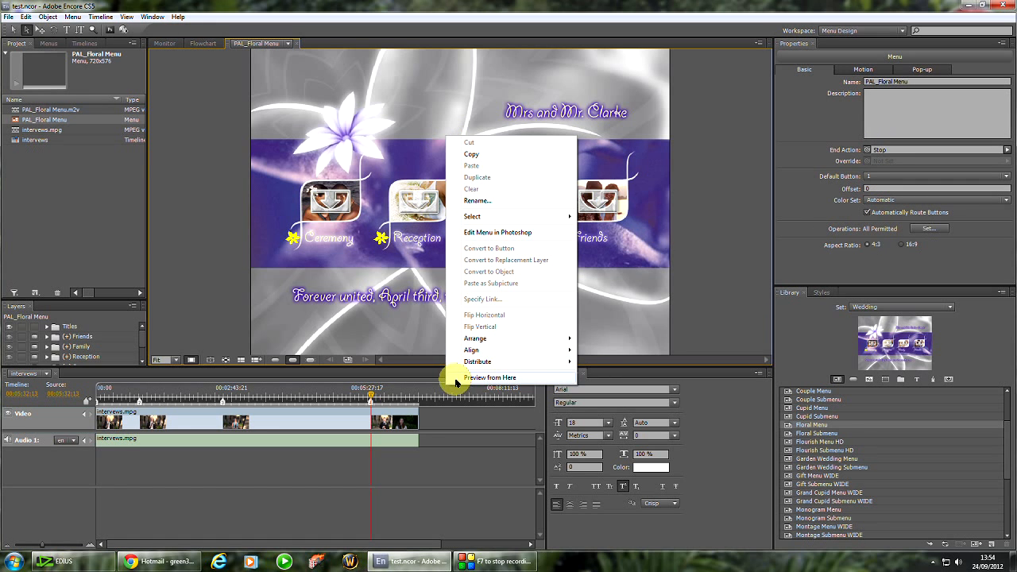
click(485, 378)
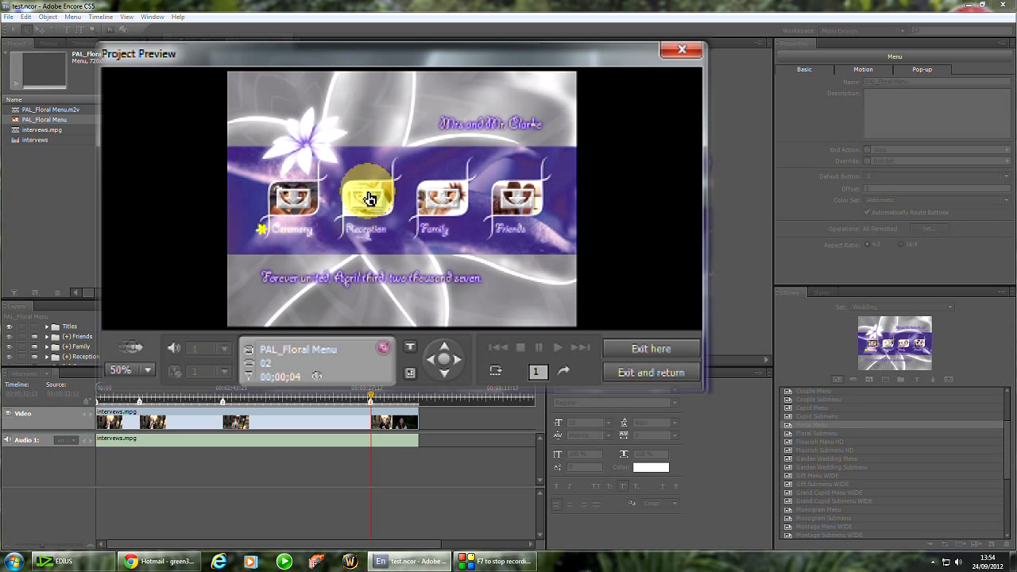
click(456, 362)
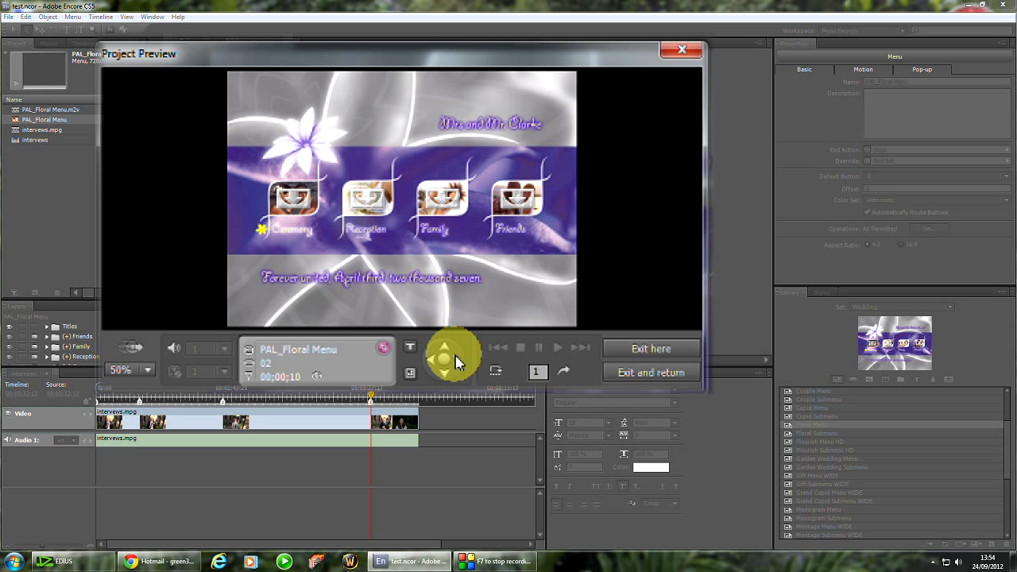
click(682, 49)
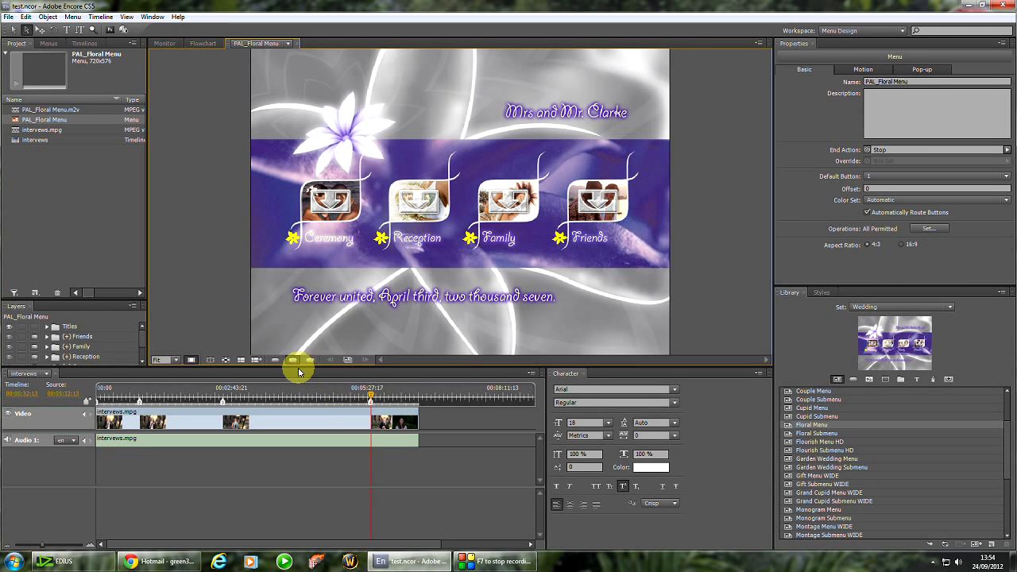
click(294, 368)
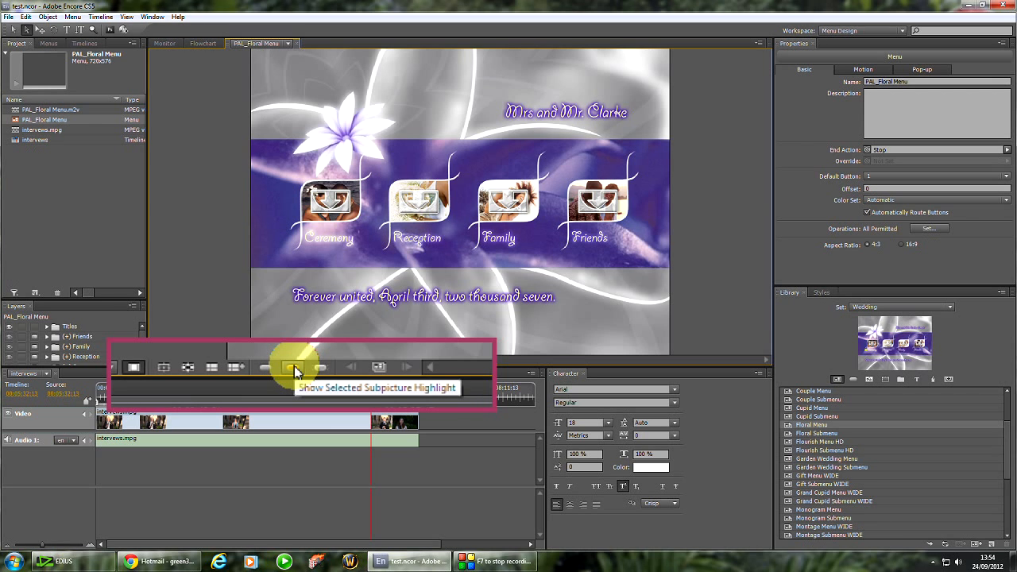
Step: Show the selected subpicture highlights on the floral menu and select the Family button's flower highlight on its own
click(294, 368)
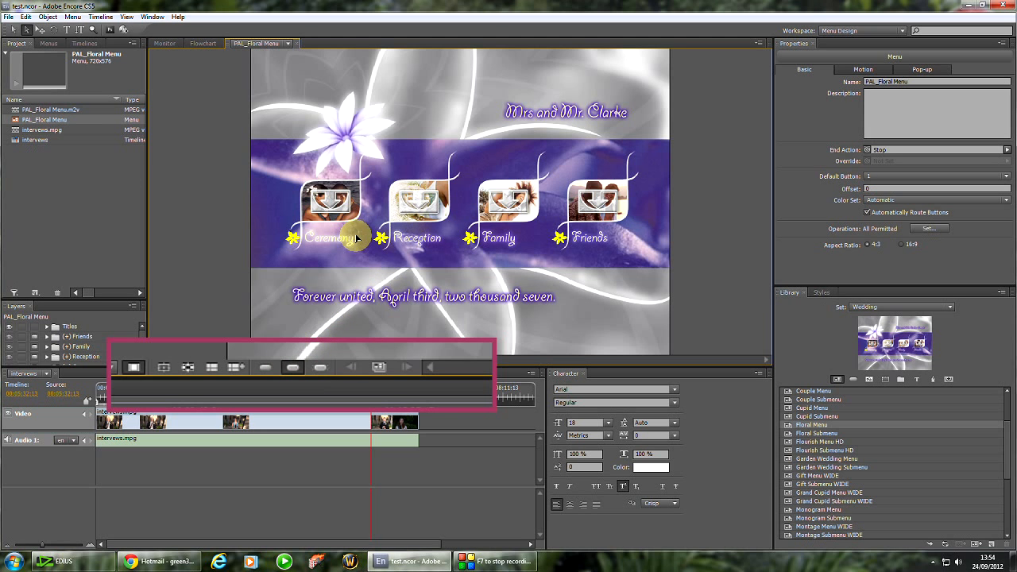
click(509, 222)
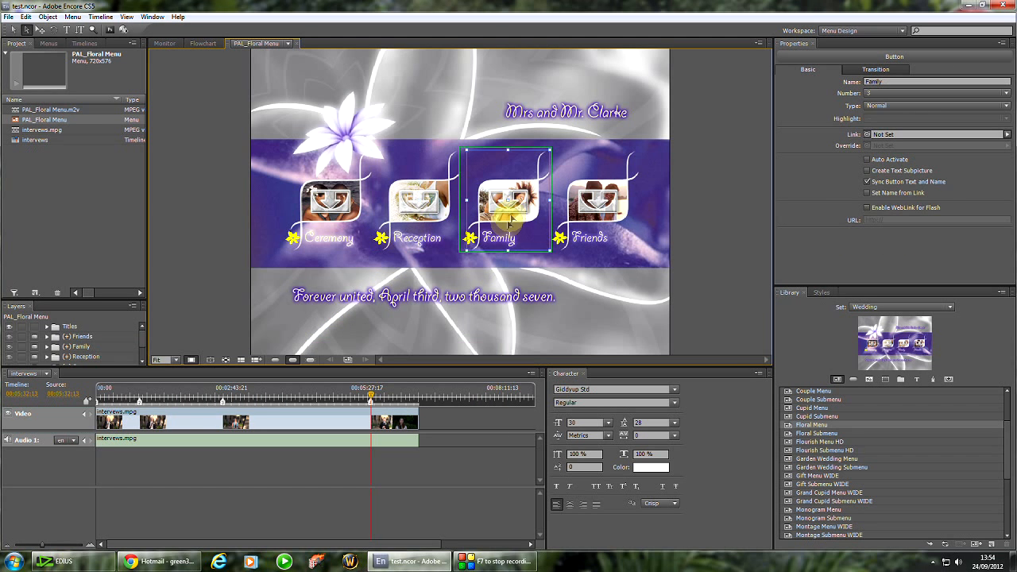
click(490, 246)
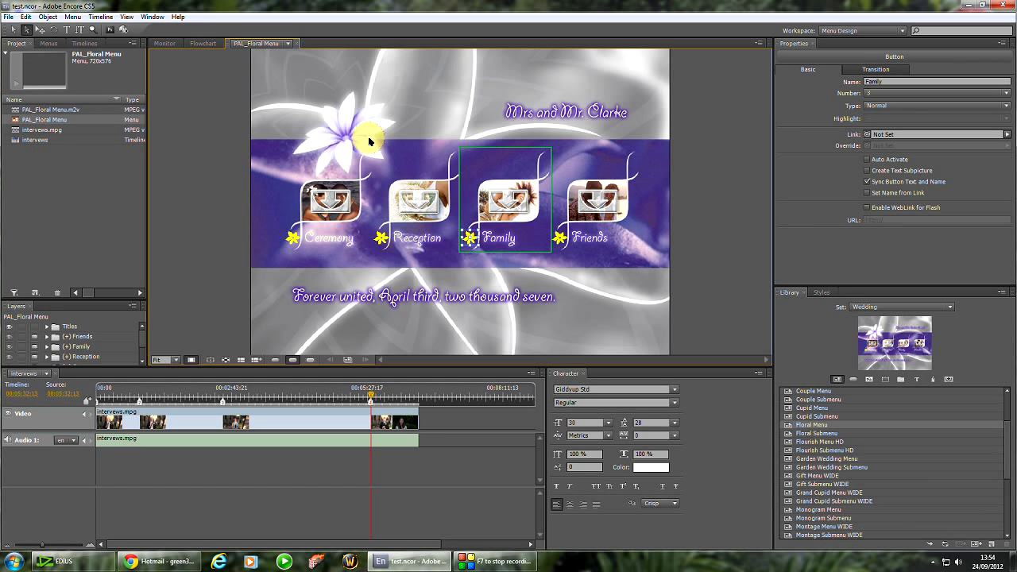
right_click(411, 124)
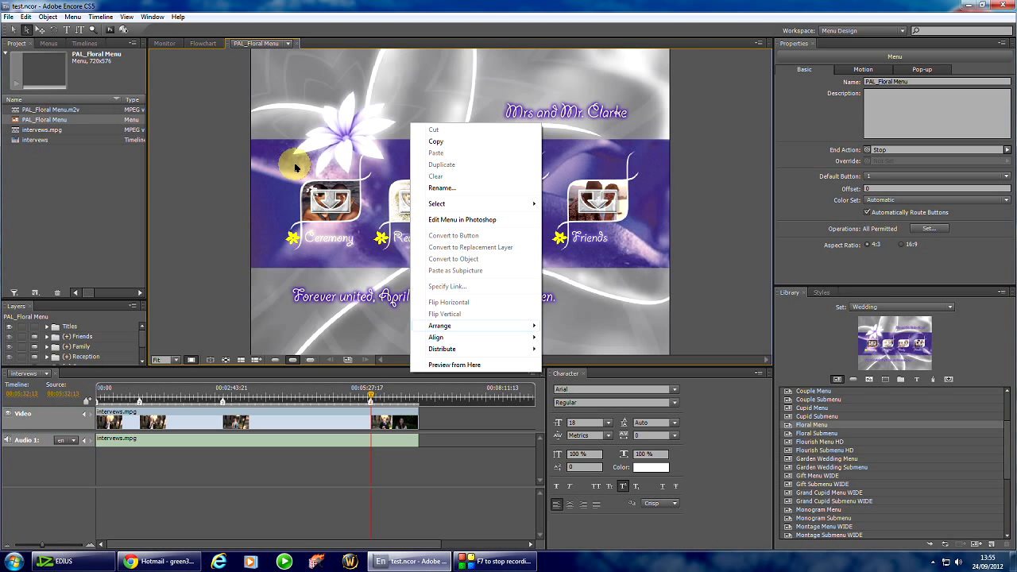
click(520, 91)
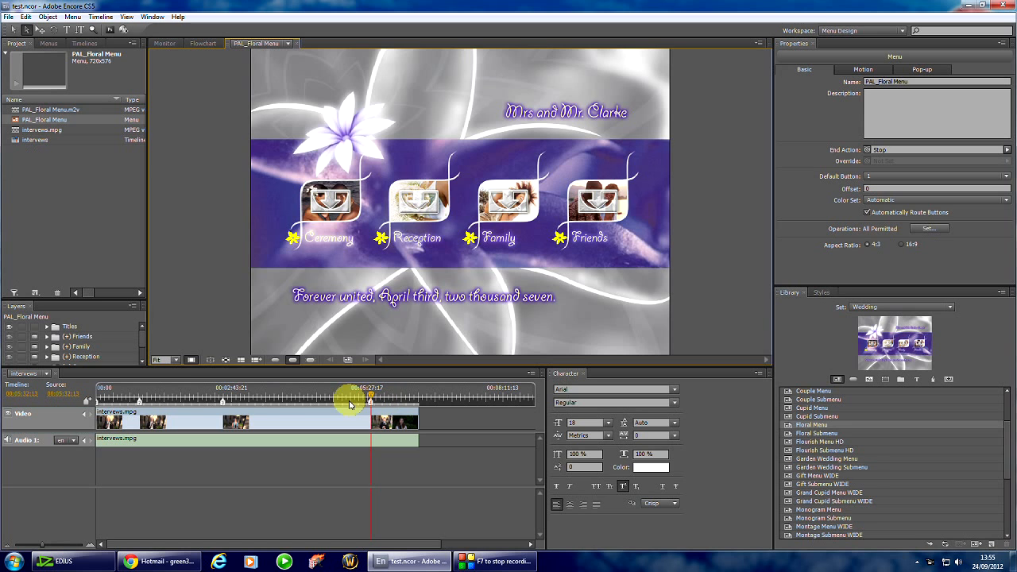
double_click(138, 400)
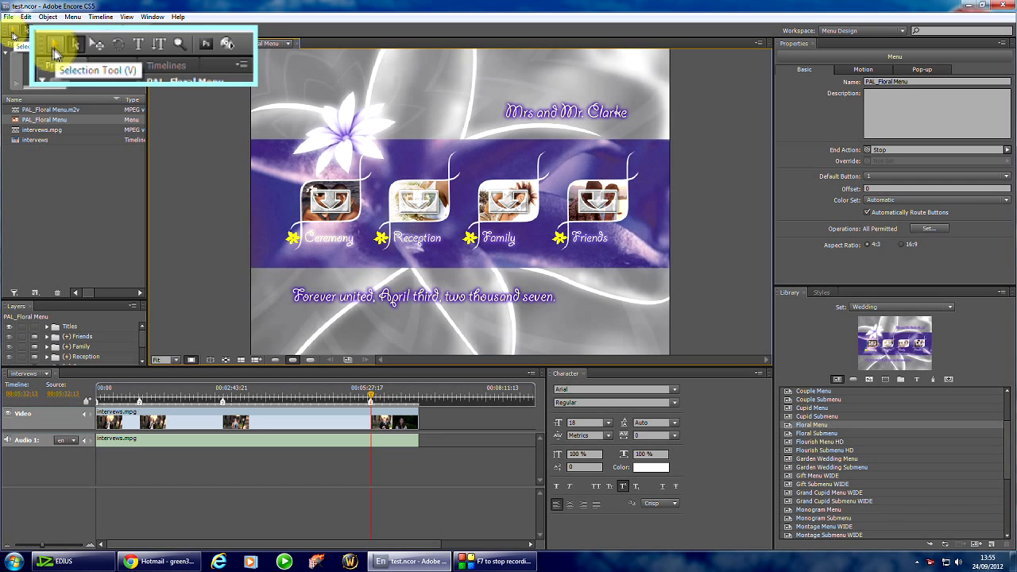
Step: Switch to the Selection tool and select the Ceremony, Reception, Family and Friends buttons in turn
click(11, 34)
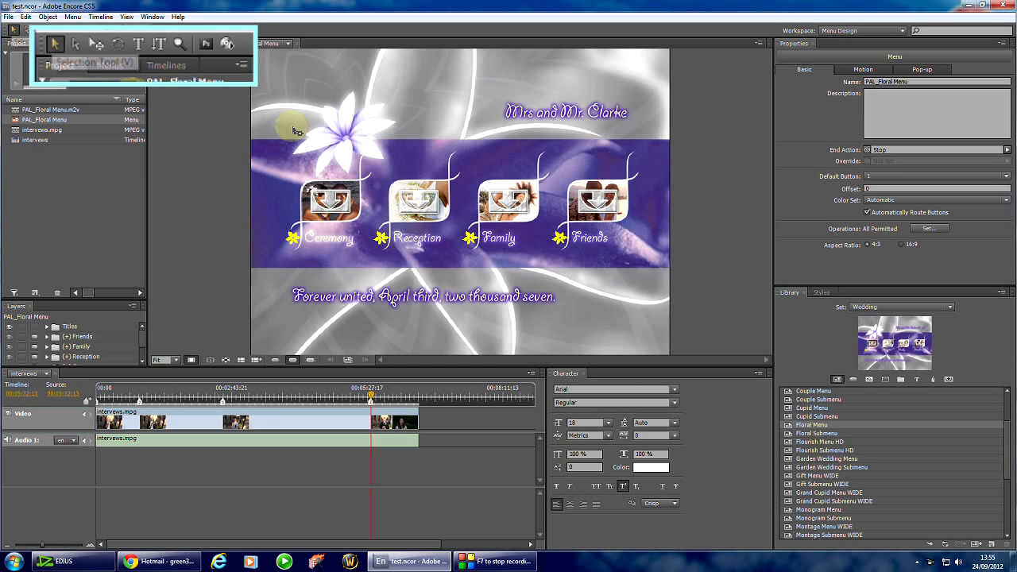
click(336, 205)
click(419, 206)
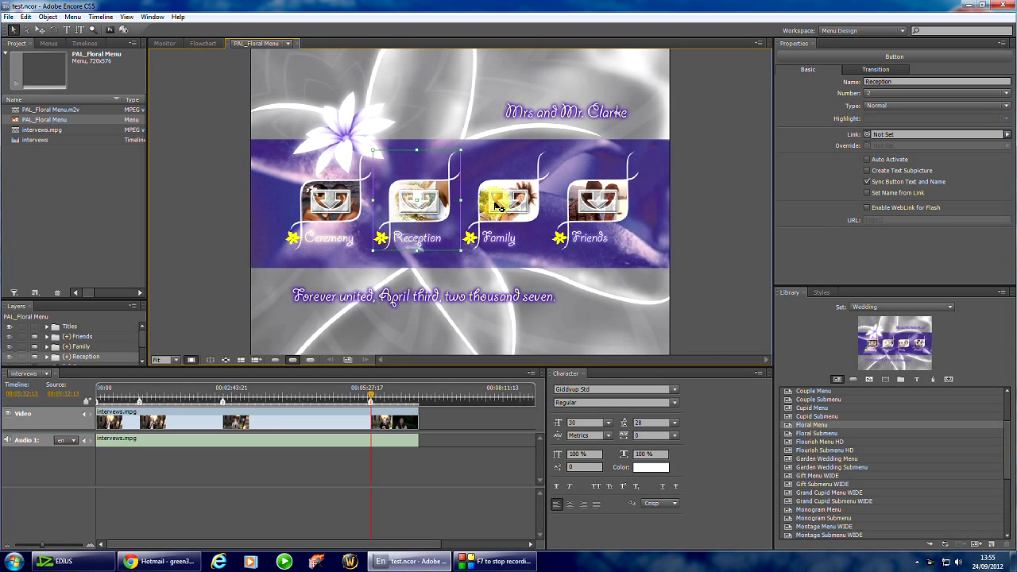
click(502, 205)
click(593, 199)
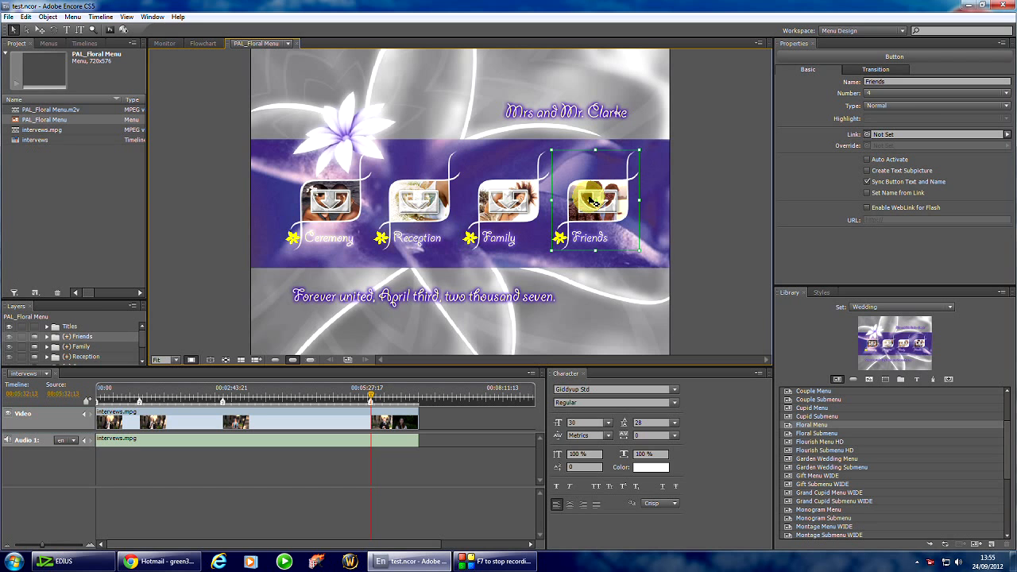
Step: Link the Ceremony button to Chapter 1 and the Reception button to Chapter 2 of the intervews timeline
click(319, 205)
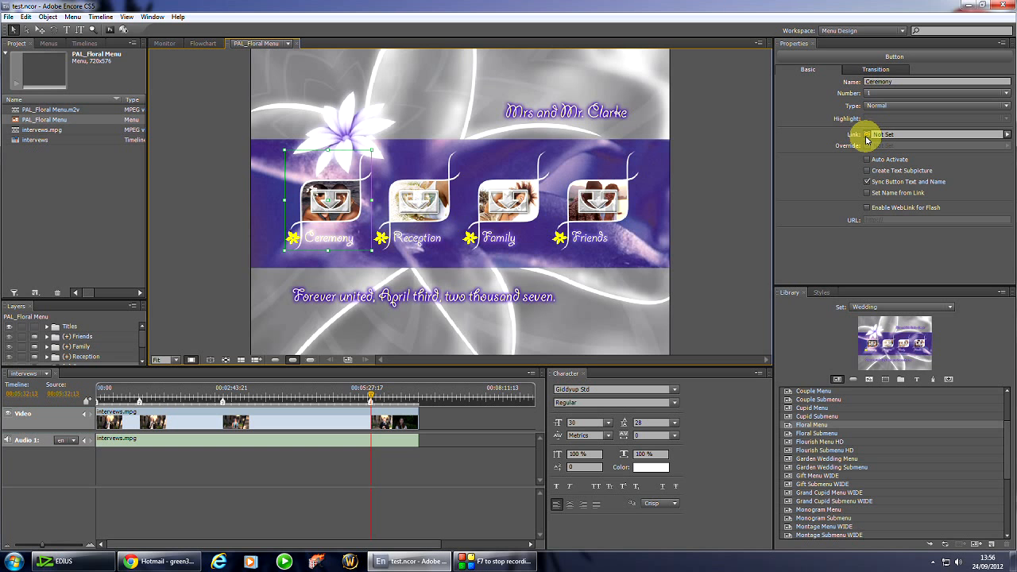
drag(871, 139, 33, 144)
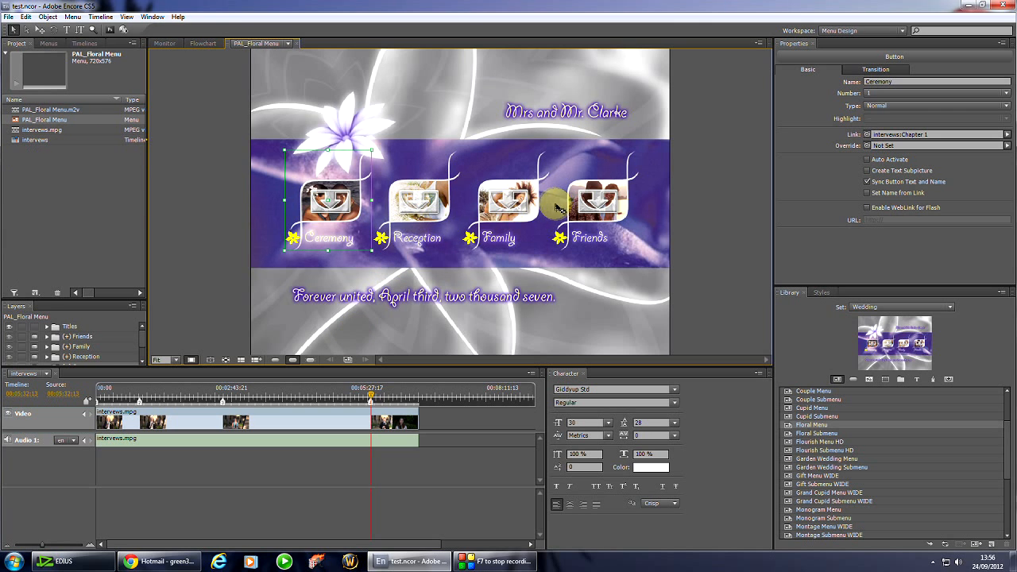
click(429, 202)
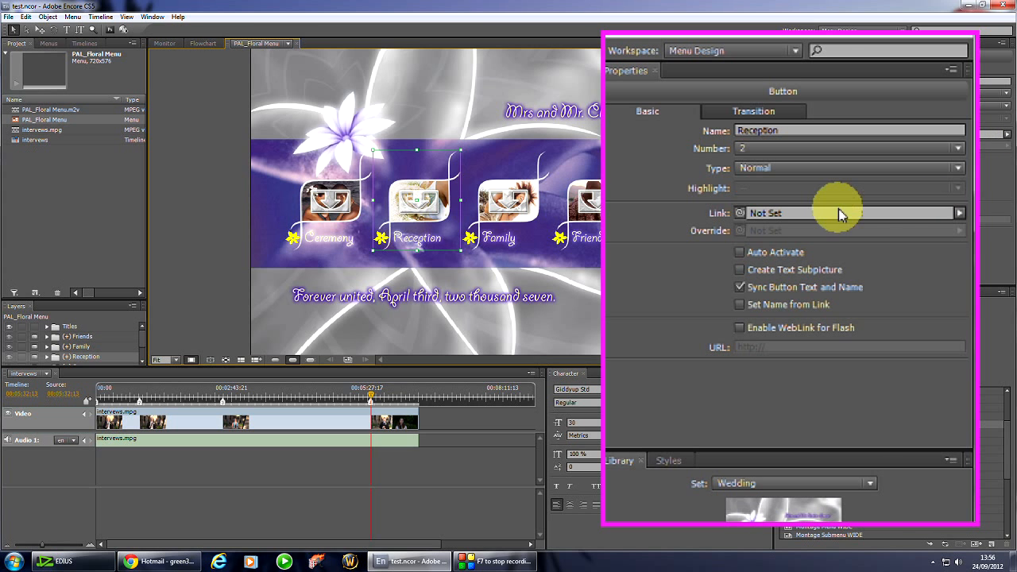
click(959, 215)
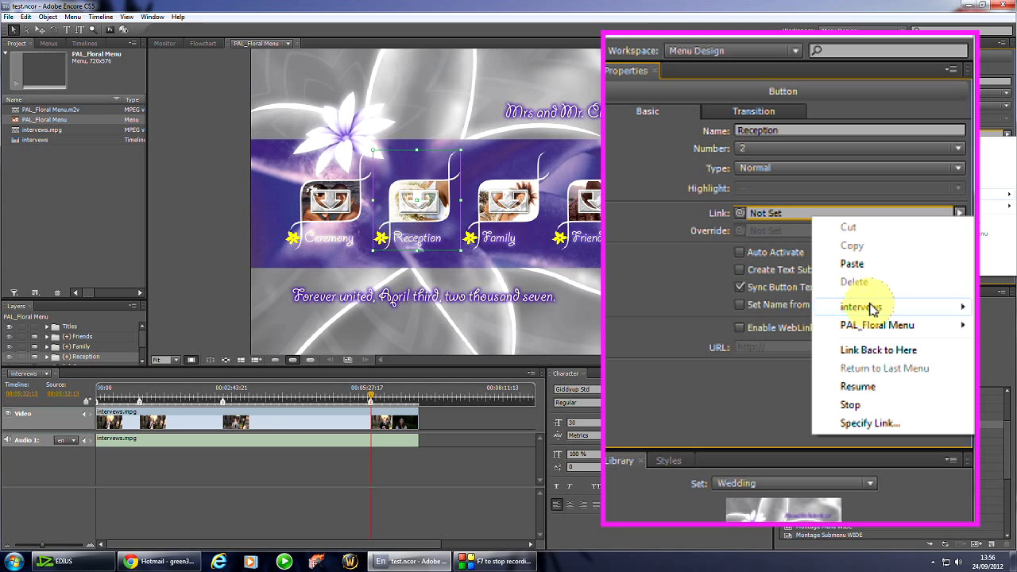
mouse_move(882, 311)
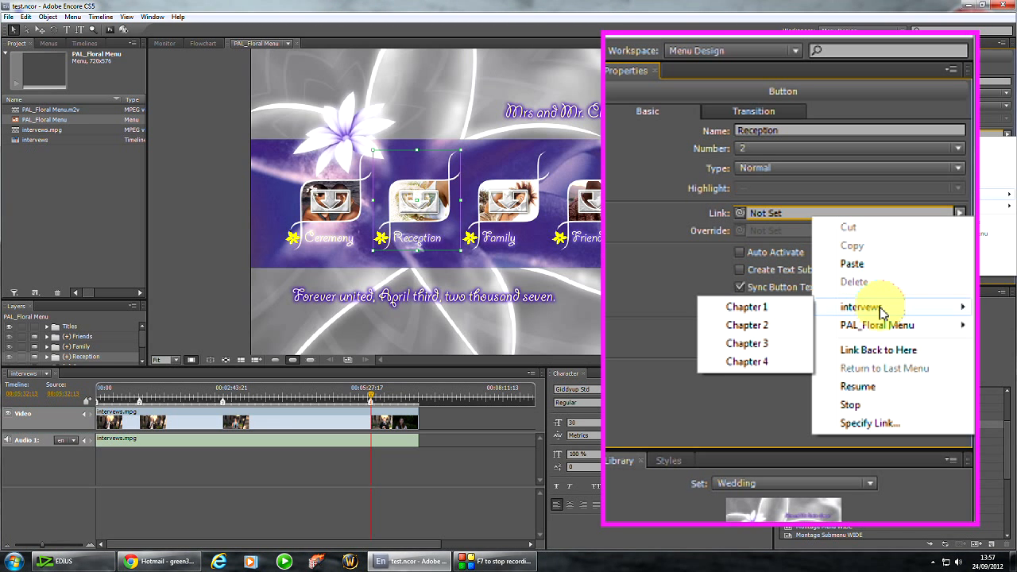
click(747, 325)
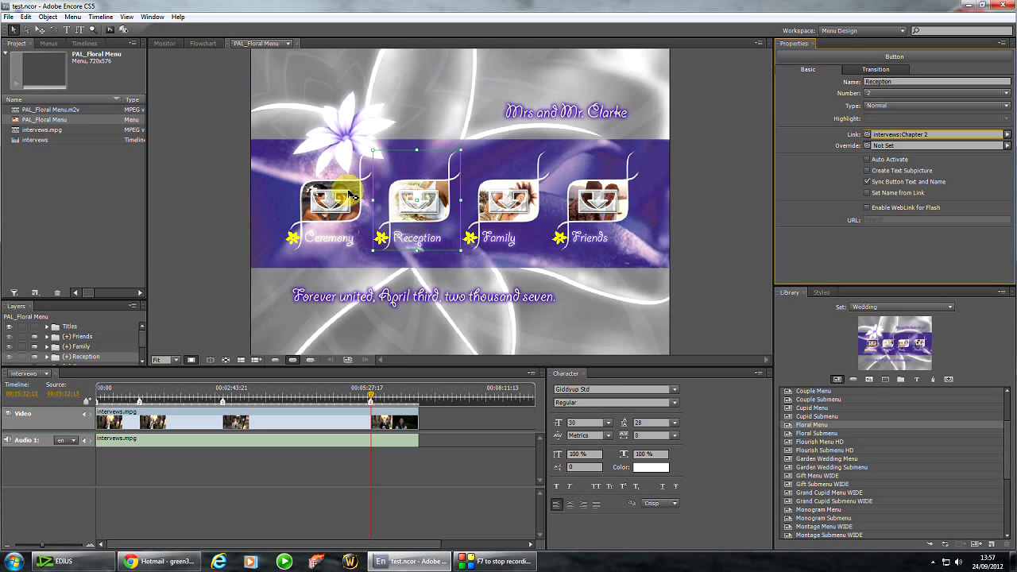
Step: Link the Family button to Chapter 3 and the Friends button to Chapter 4 of the intervews timeline
click(515, 204)
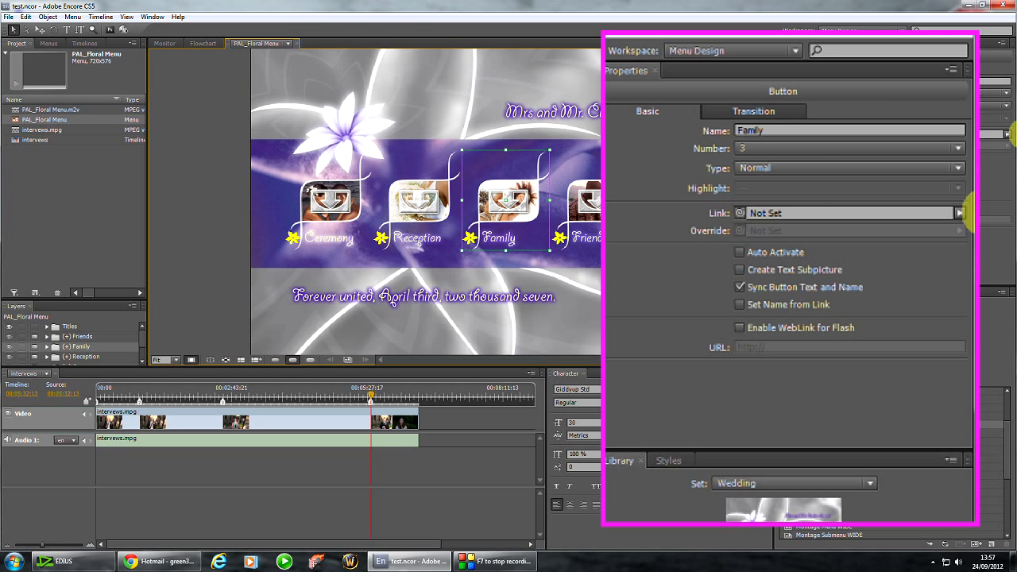
click(1007, 133)
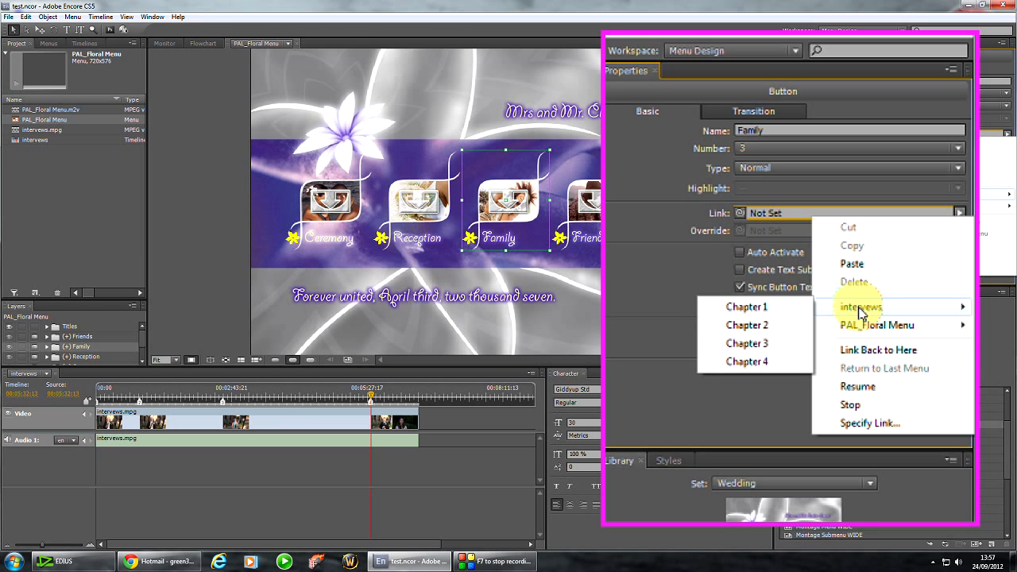
click(753, 343)
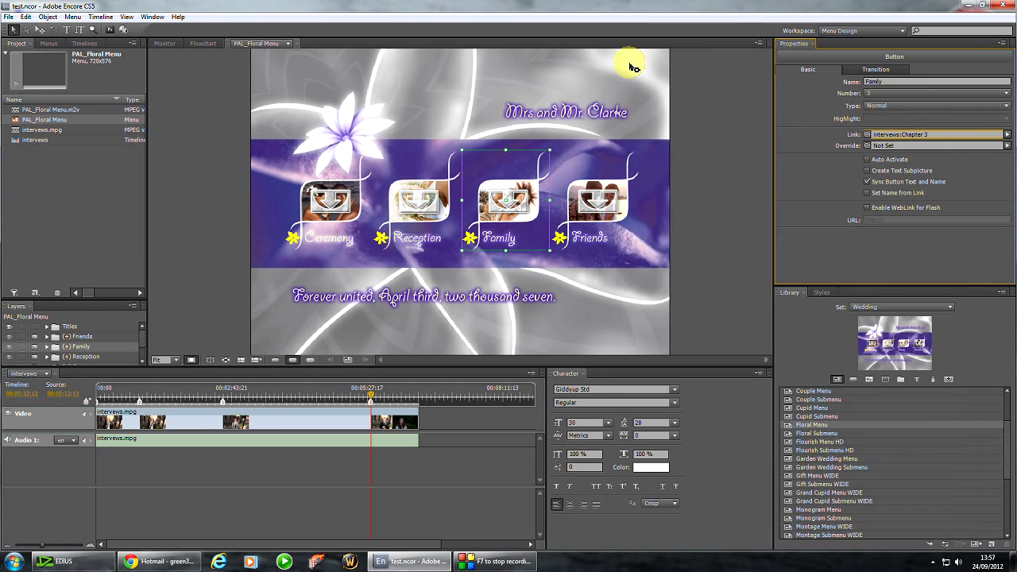
click(600, 201)
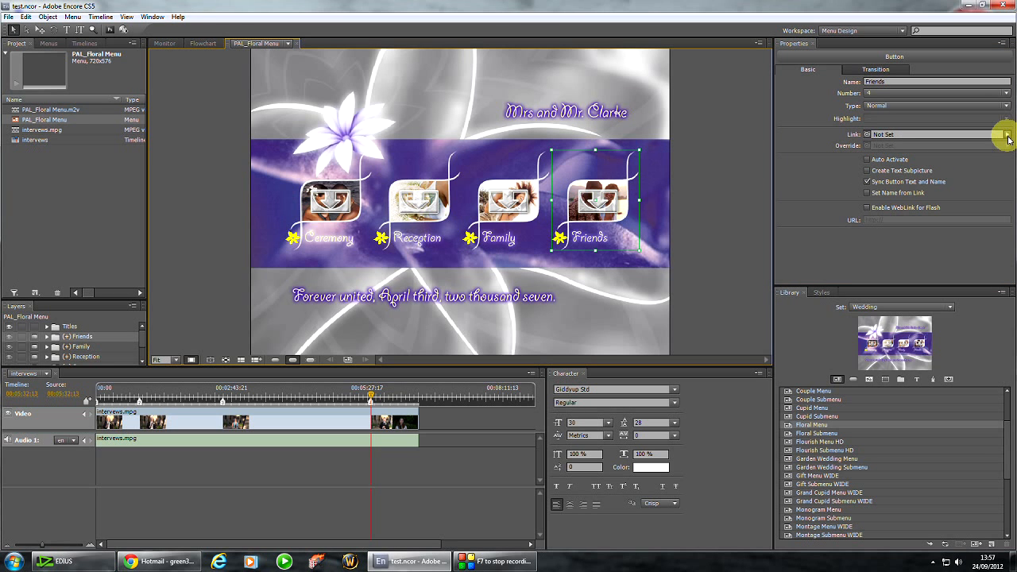
click(1007, 136)
mouse_move(945, 197)
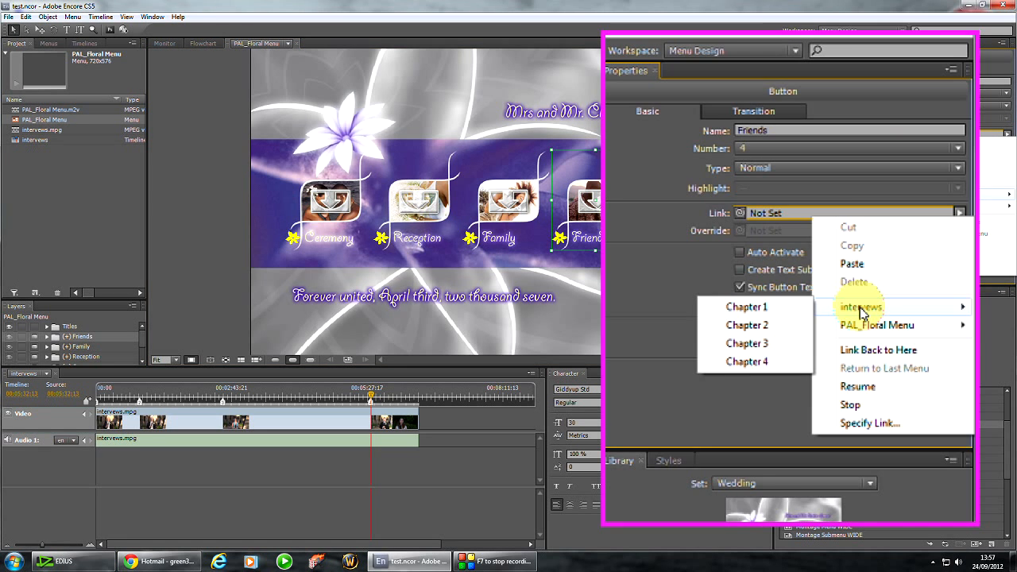
click(748, 368)
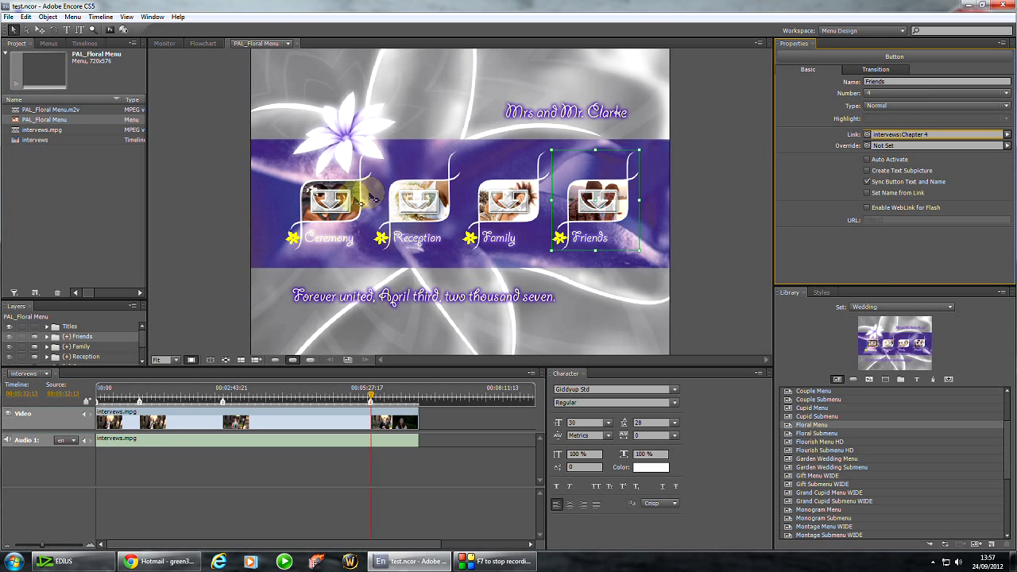
Step: Review the chapter link of each of the four menu buttons, from Ceremony through Friends
click(330, 209)
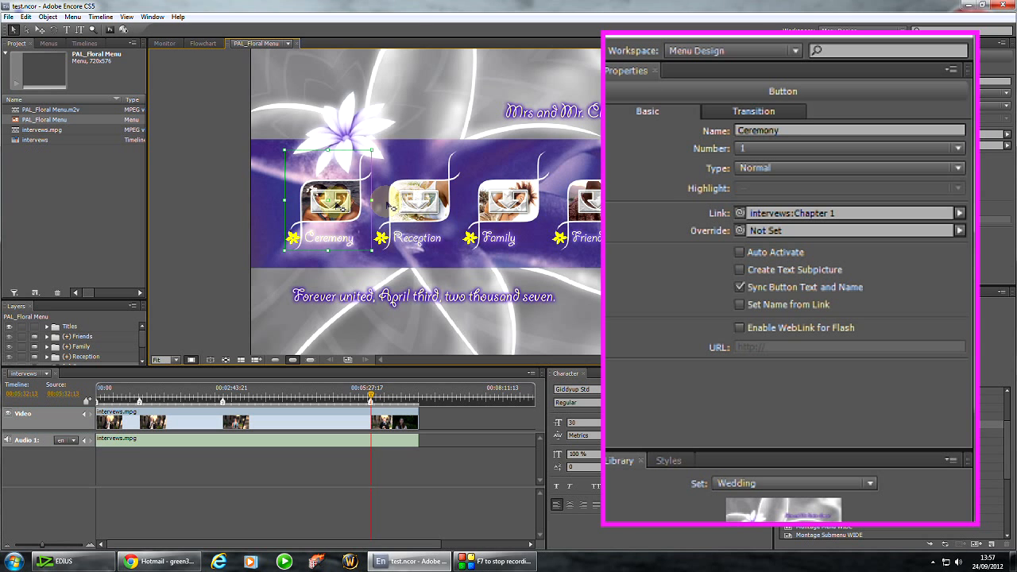
click(421, 202)
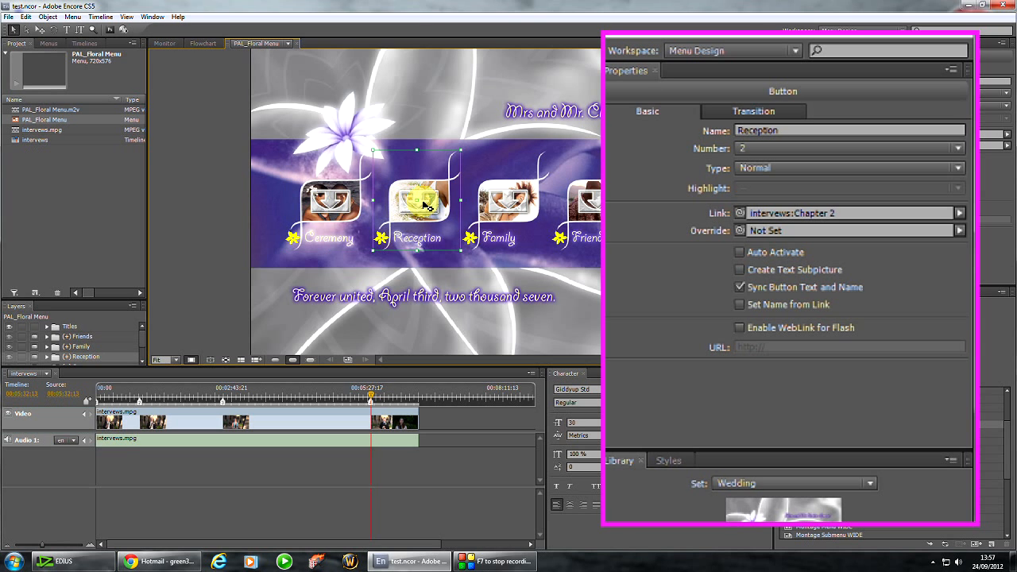
click(502, 207)
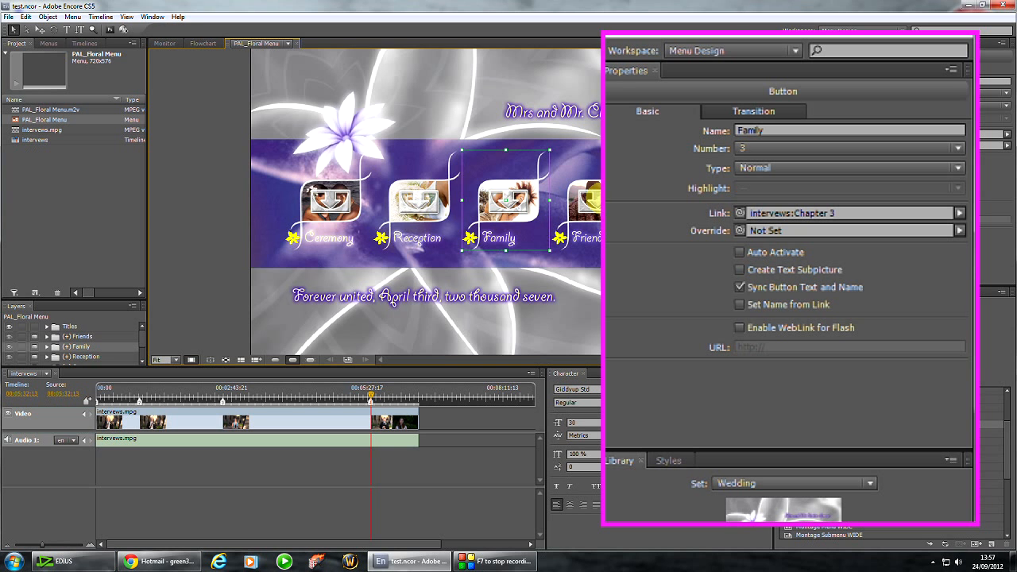
click(579, 205)
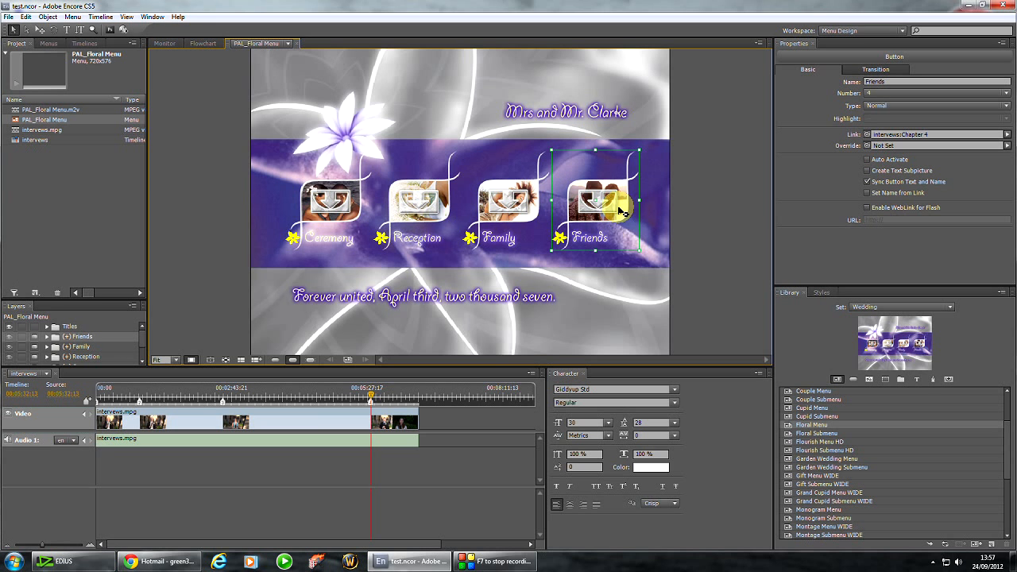
Step: Preview the project from the floral menu and test the Ceremony, Reception, Family and Friends buttons, returning to the menu after each
right_click(390, 130)
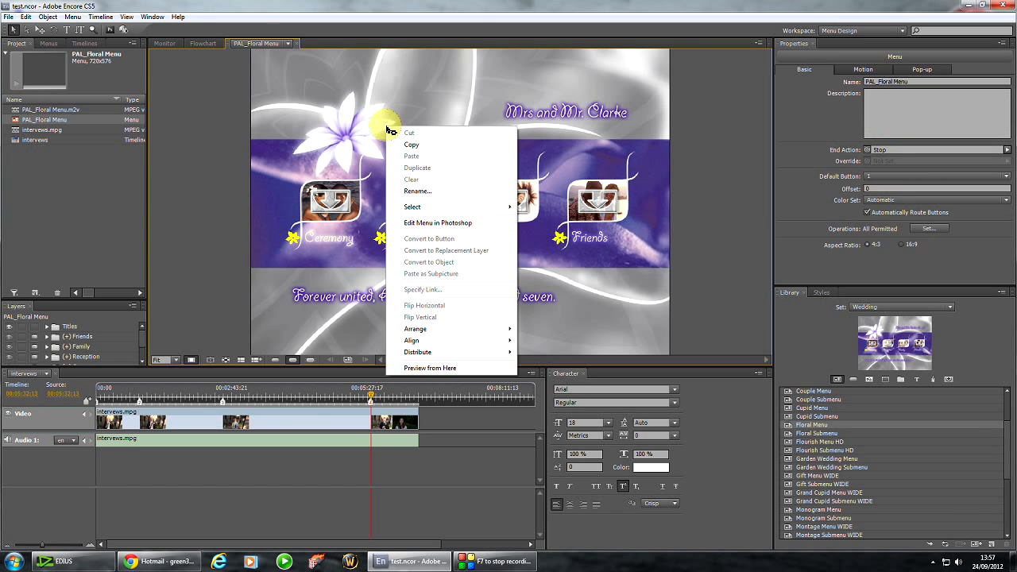
click(429, 368)
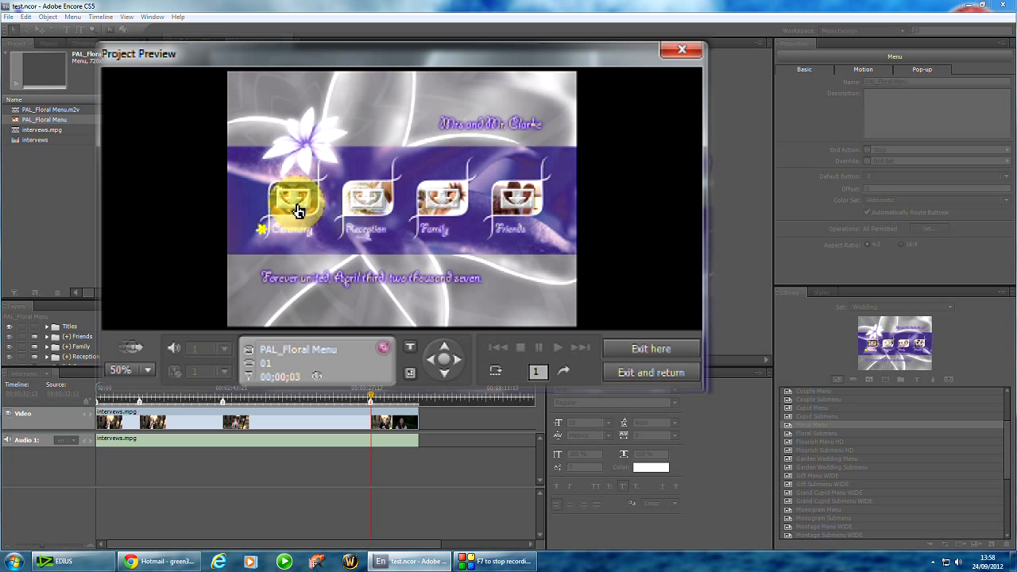
click(298, 210)
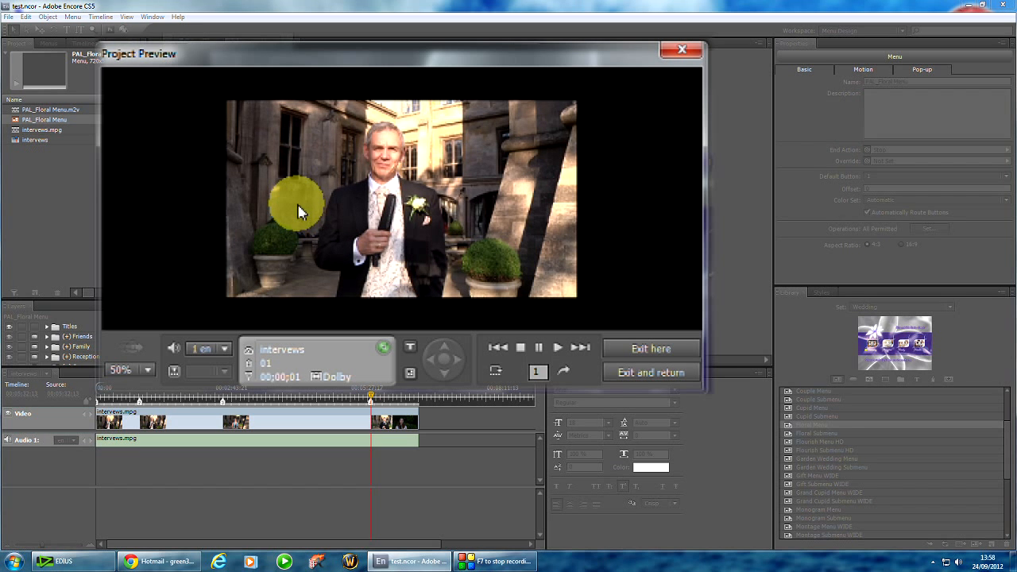
click(410, 373)
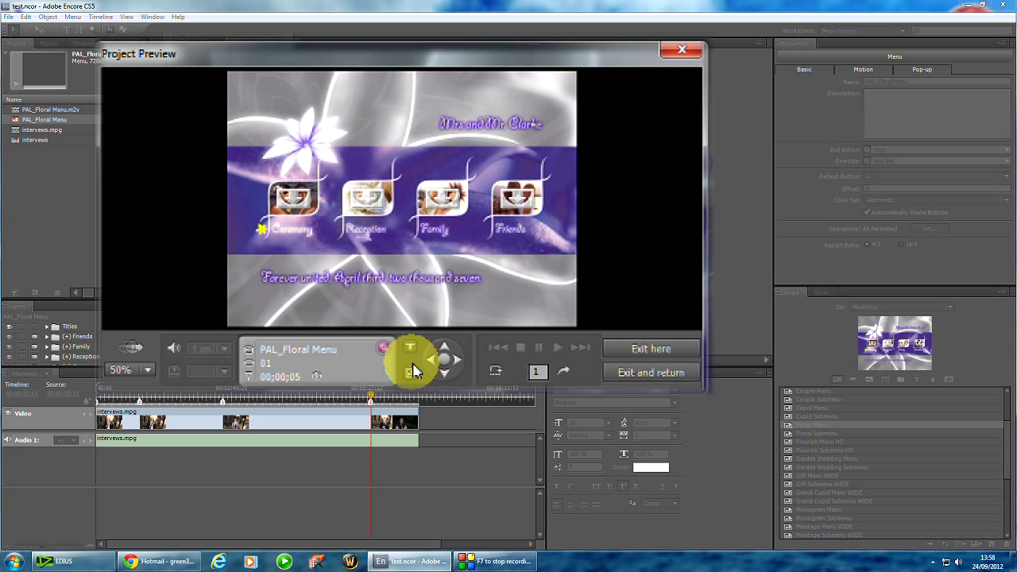
click(372, 215)
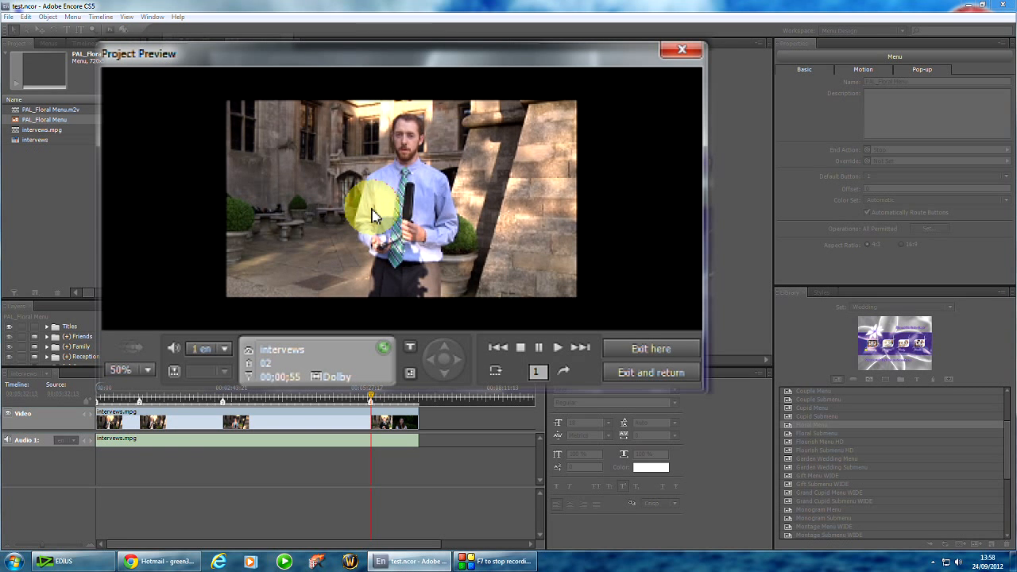
click(407, 369)
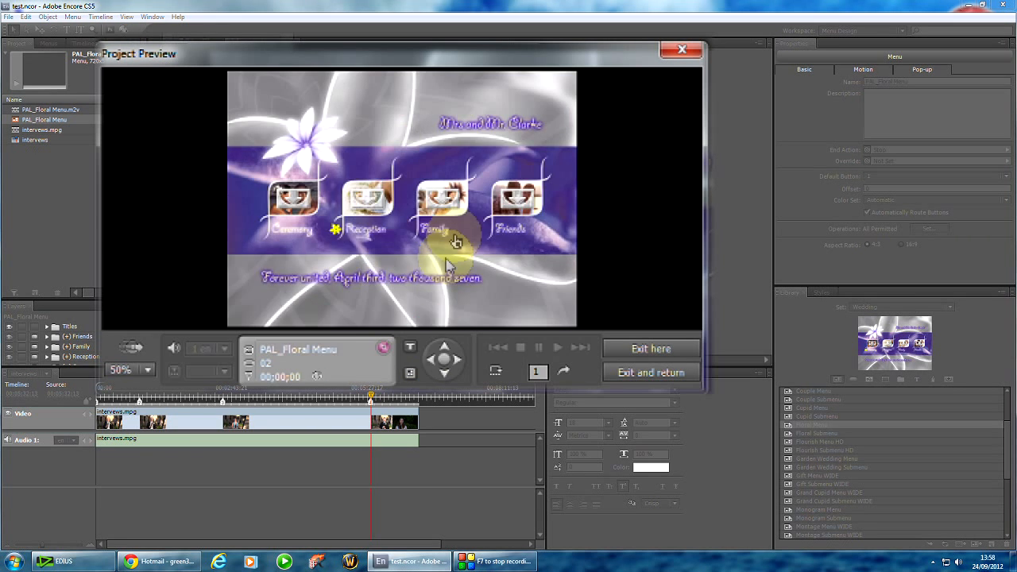
click(447, 209)
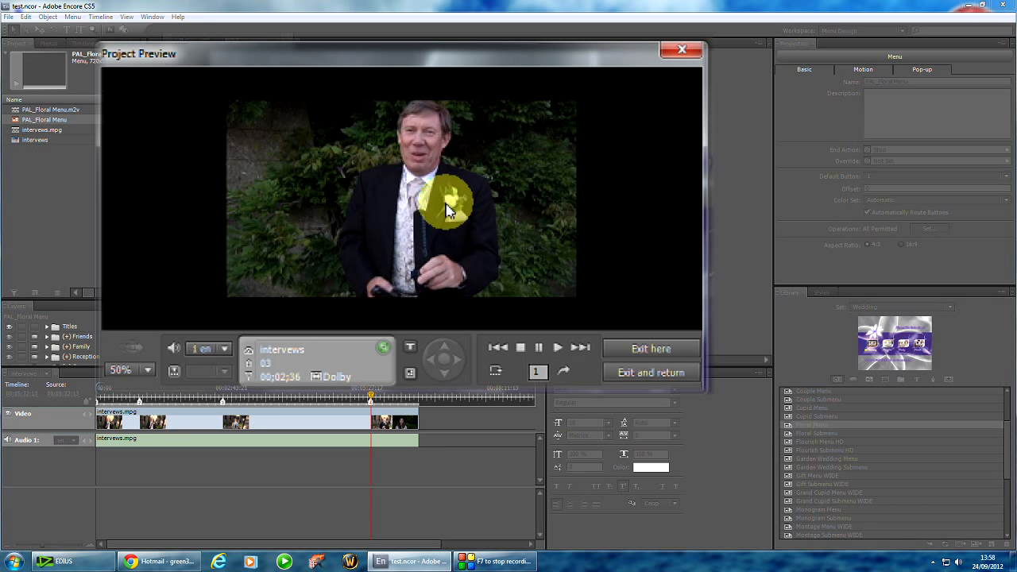
click(408, 371)
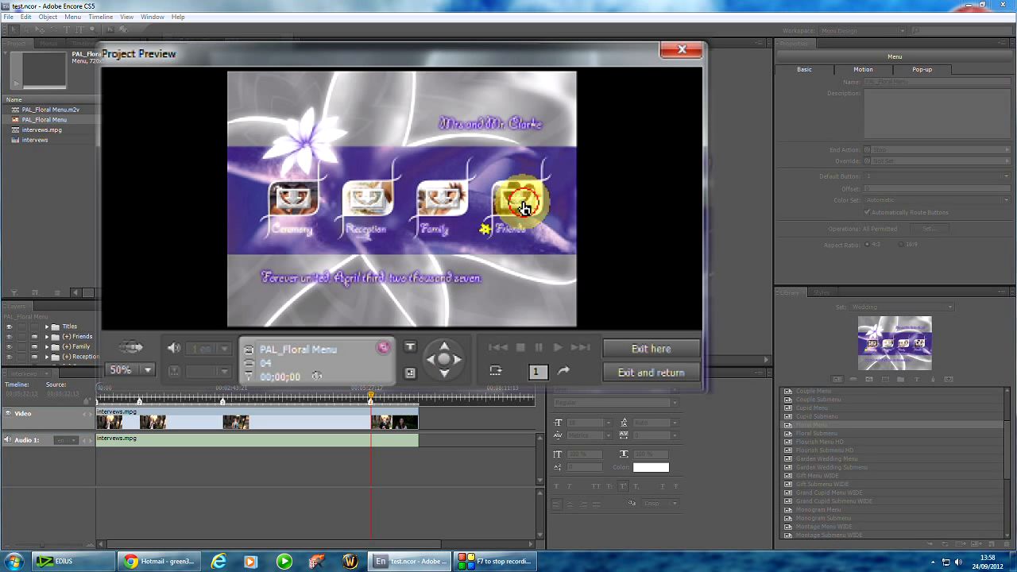
click(523, 208)
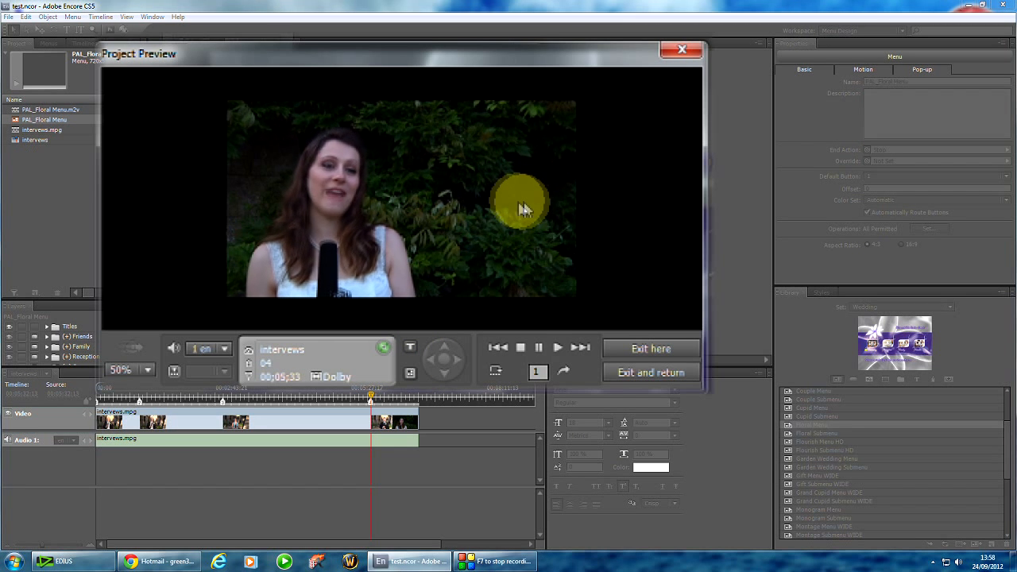
click(411, 374)
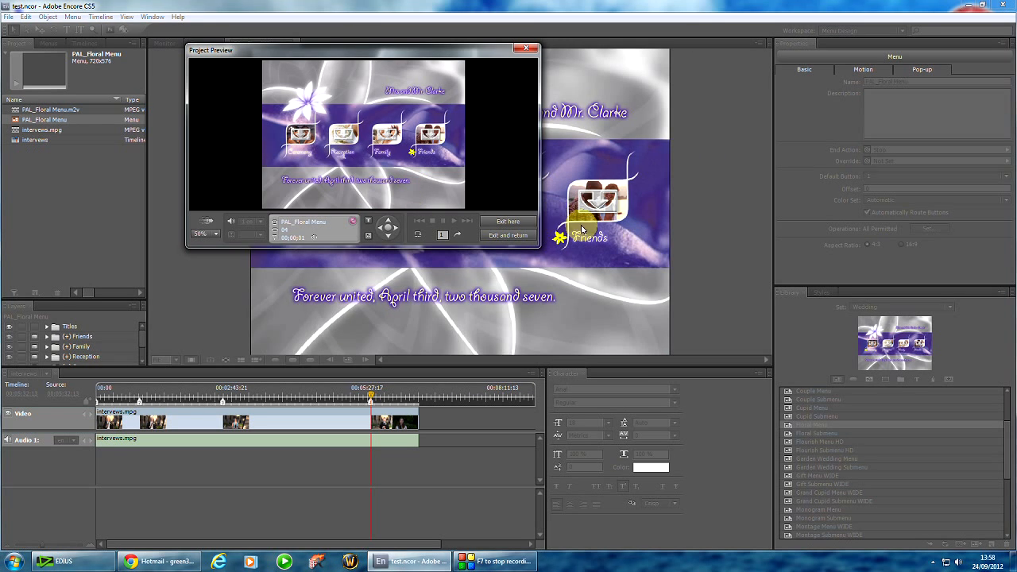
Step: Exit the preview, move the Chapter 2 marker on the intervews timeline to 00:00:54:00 and check the frame there in the monitor
click(525, 224)
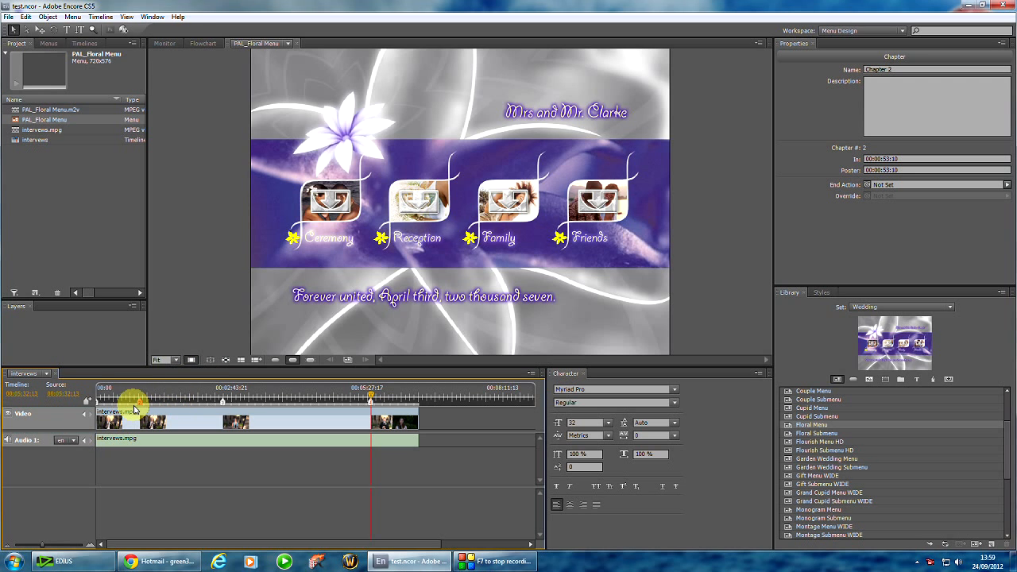
click(167, 43)
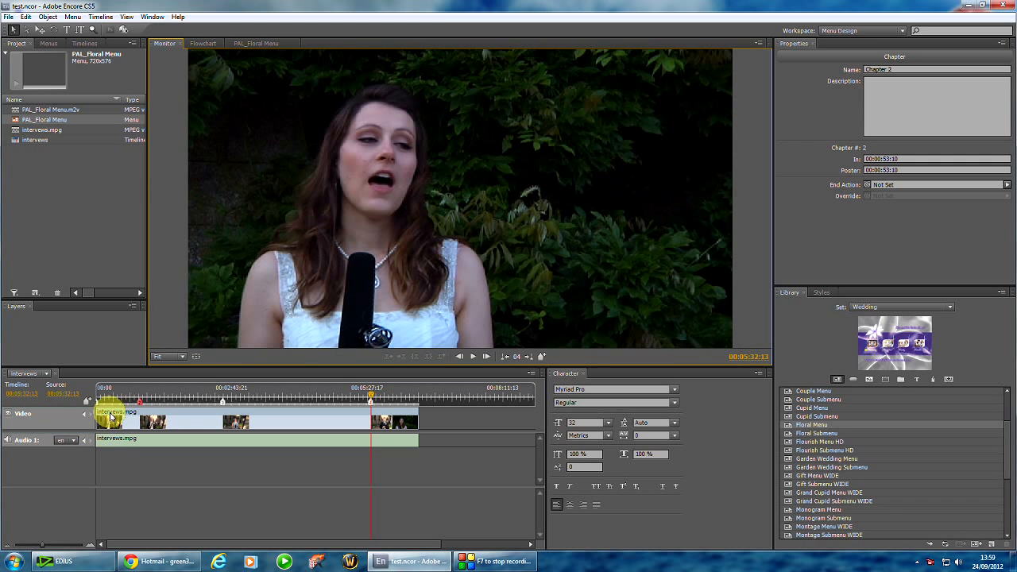
click(143, 399)
drag(143, 399, 141, 399)
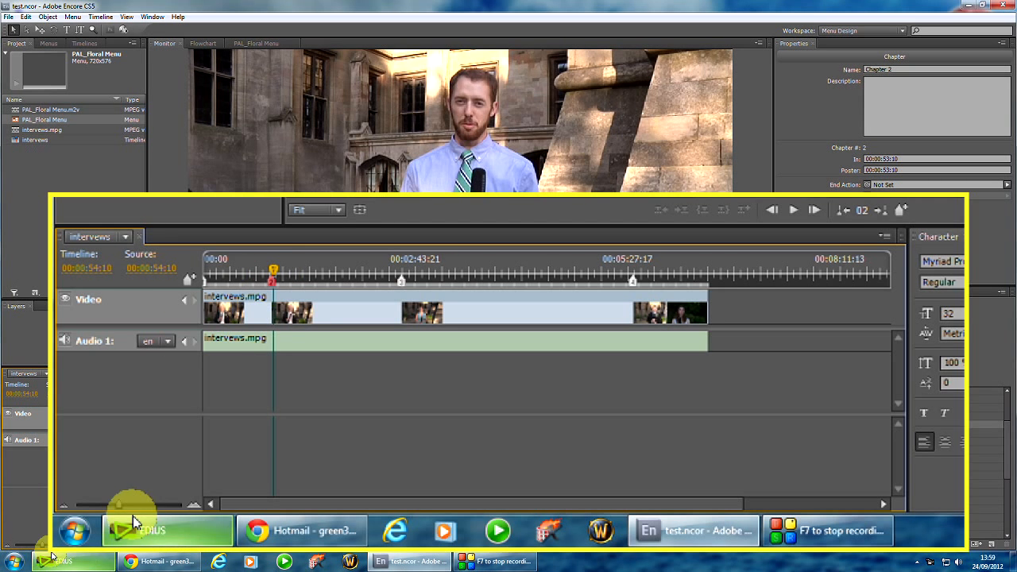
drag(119, 509, 151, 509)
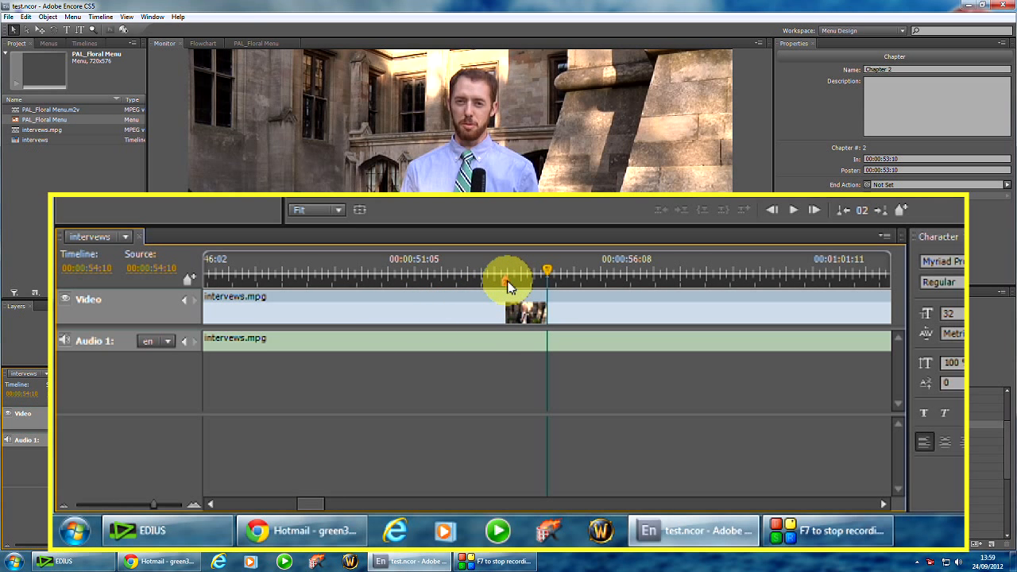
mouse_move(509, 286)
mouse_down()
mouse_move(467, 283)
mouse_move(511, 284)
mouse_up()
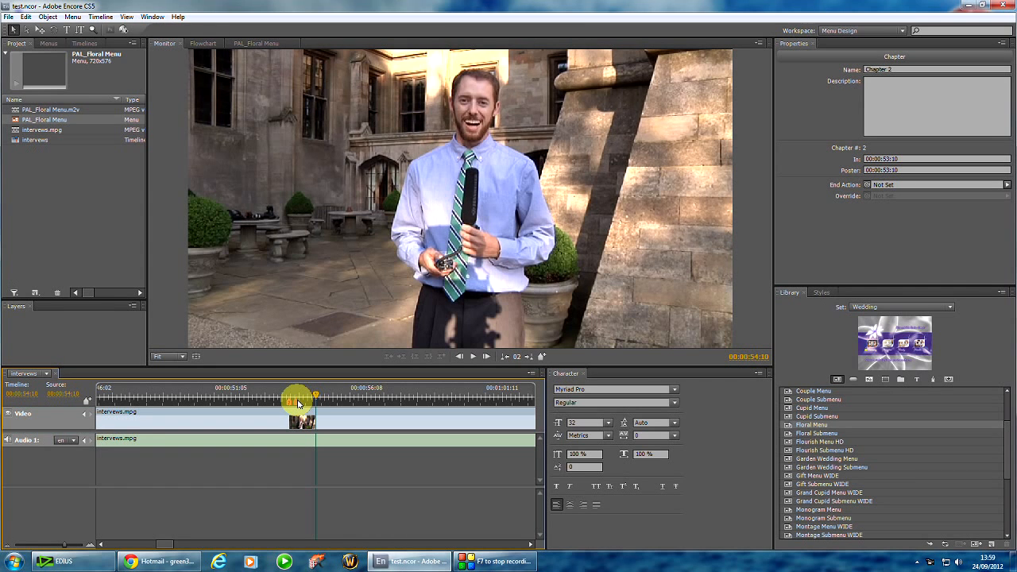
mouse_move(299, 403)
mouse_down()
mouse_move(289, 405)
mouse_move(298, 407)
mouse_up()
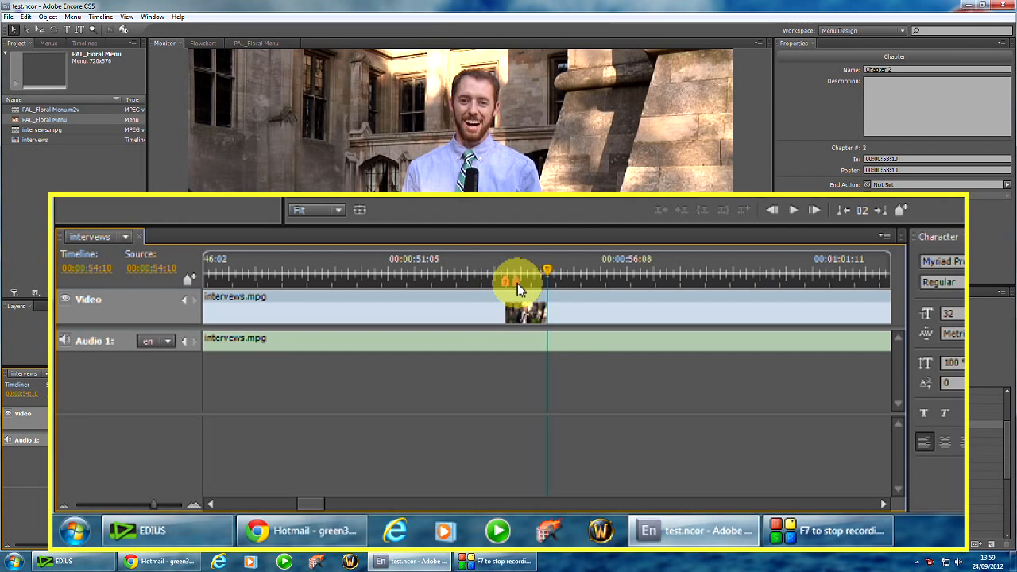
drag(518, 289, 529, 292)
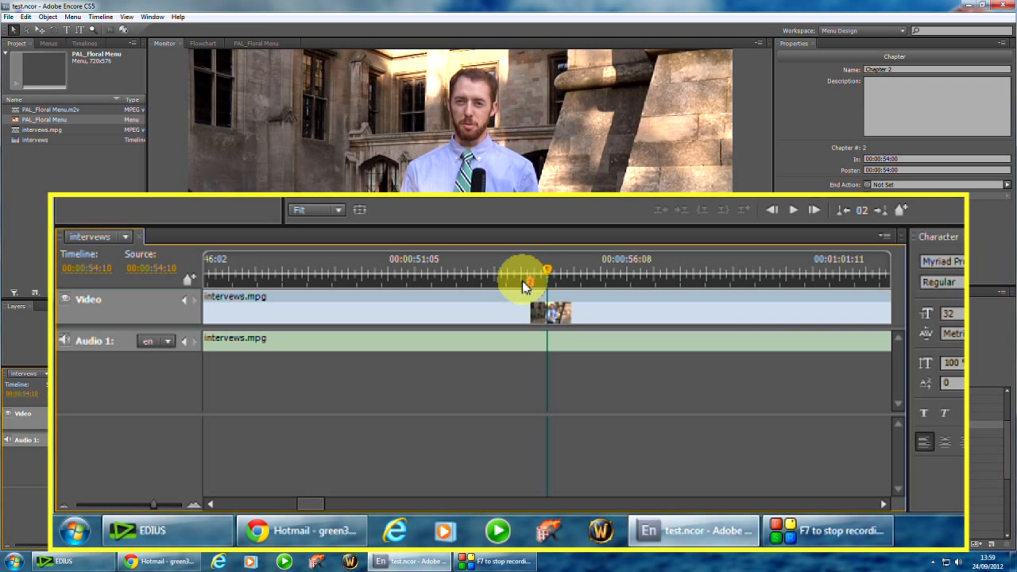
click(547, 280)
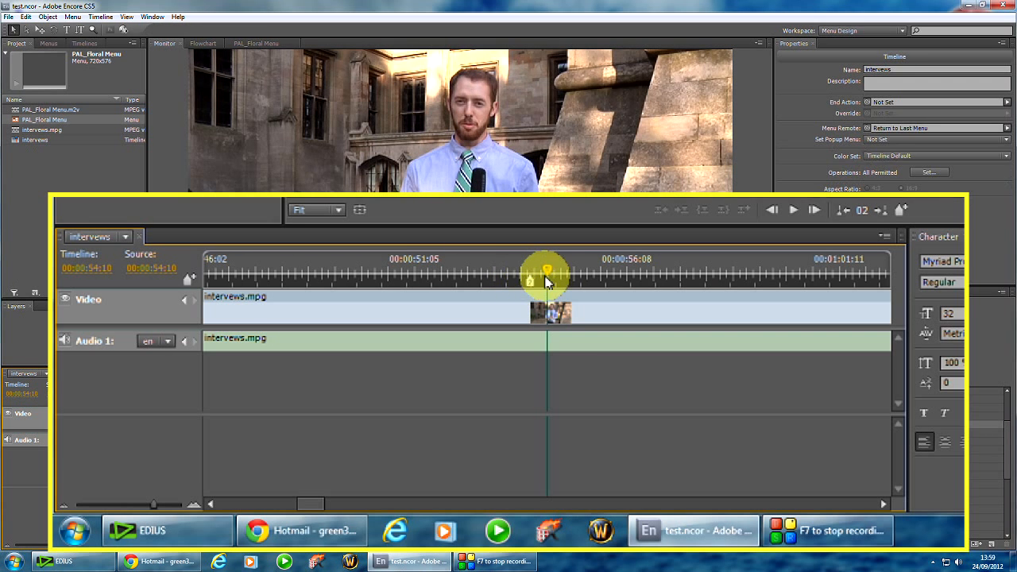
mouse_move(549, 280)
mouse_down()
mouse_move(513, 277)
mouse_move(535, 278)
mouse_up()
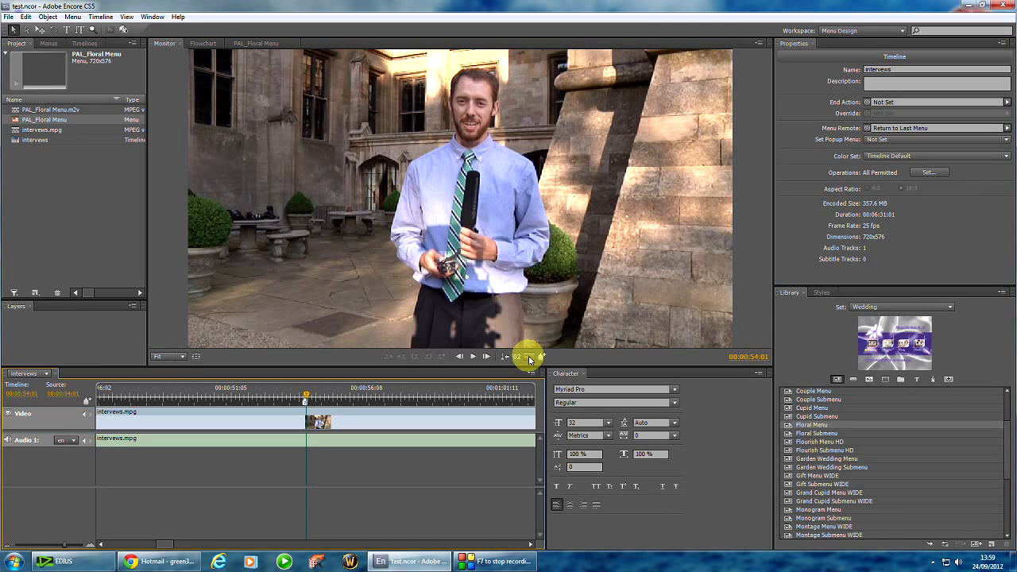
Step: Move the Chapter 3 marker to 00:02:34:20 and play the timeline across it to check the cut
click(530, 359)
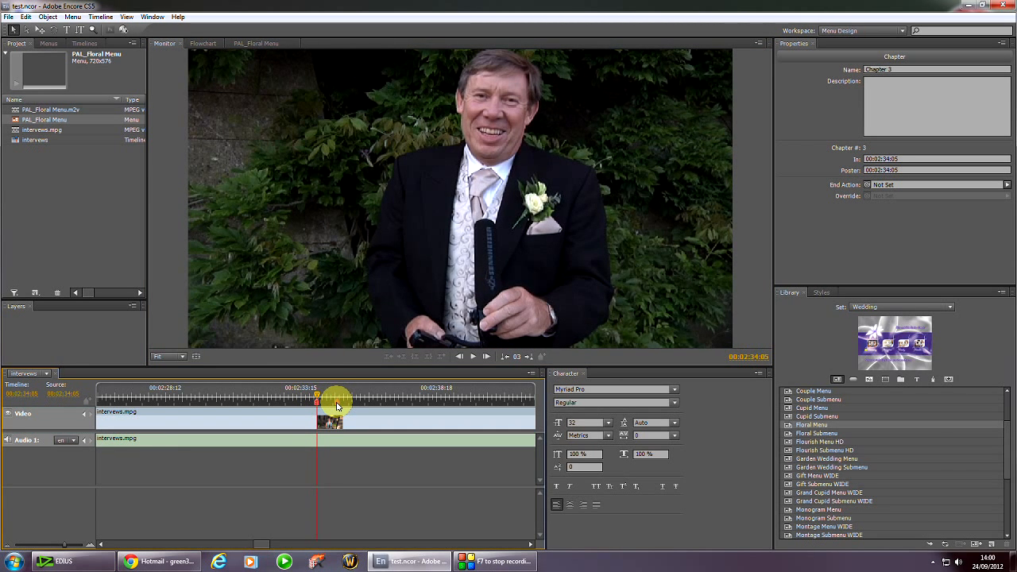
drag(337, 406, 334, 397)
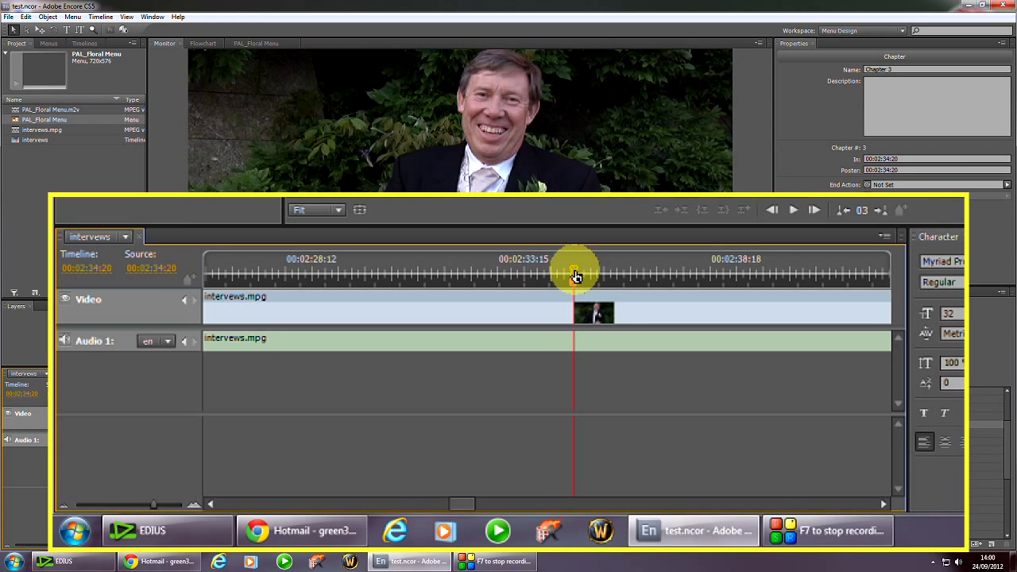
drag(577, 277, 534, 277)
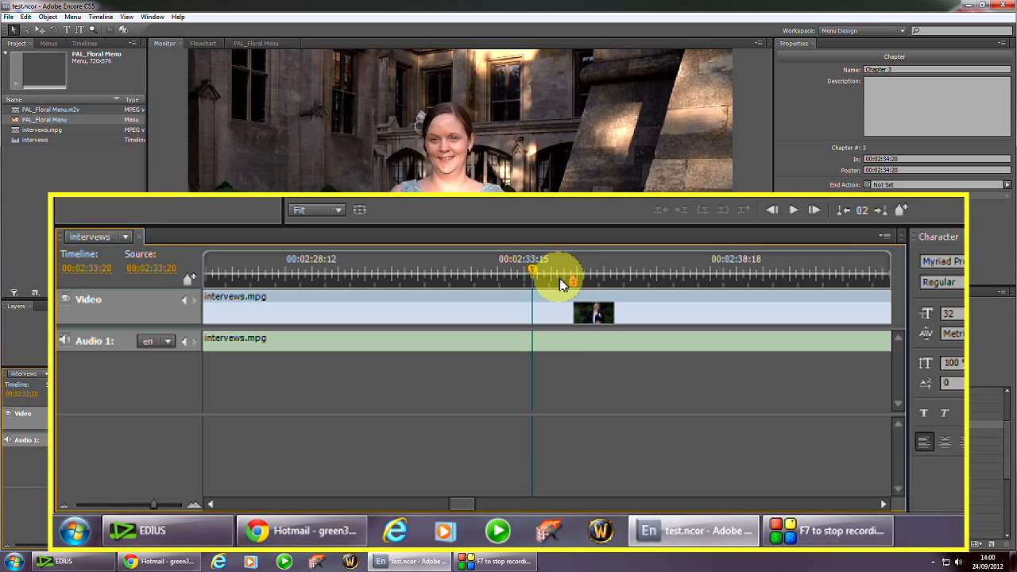
click(880, 209)
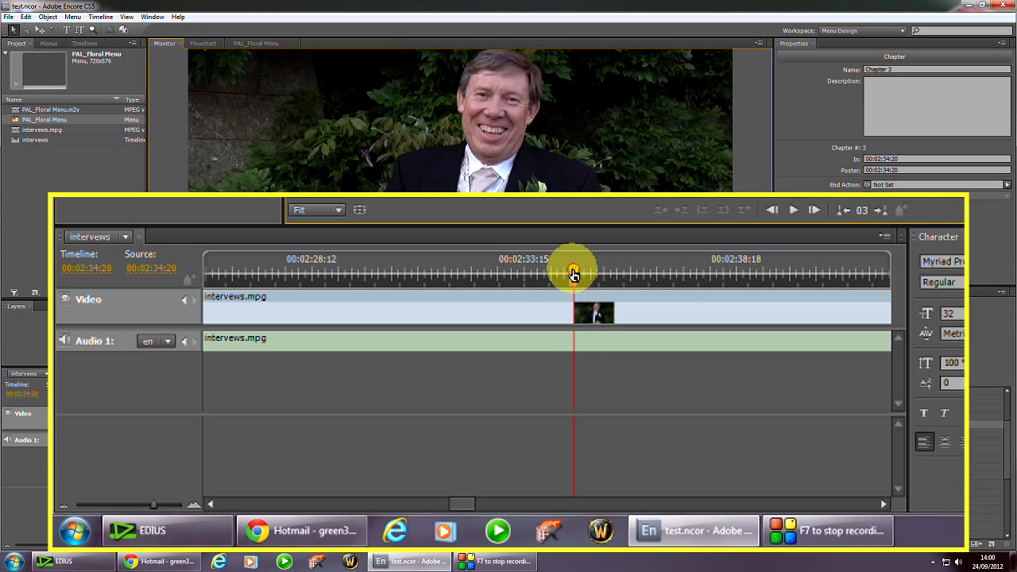
drag(577, 277, 537, 278)
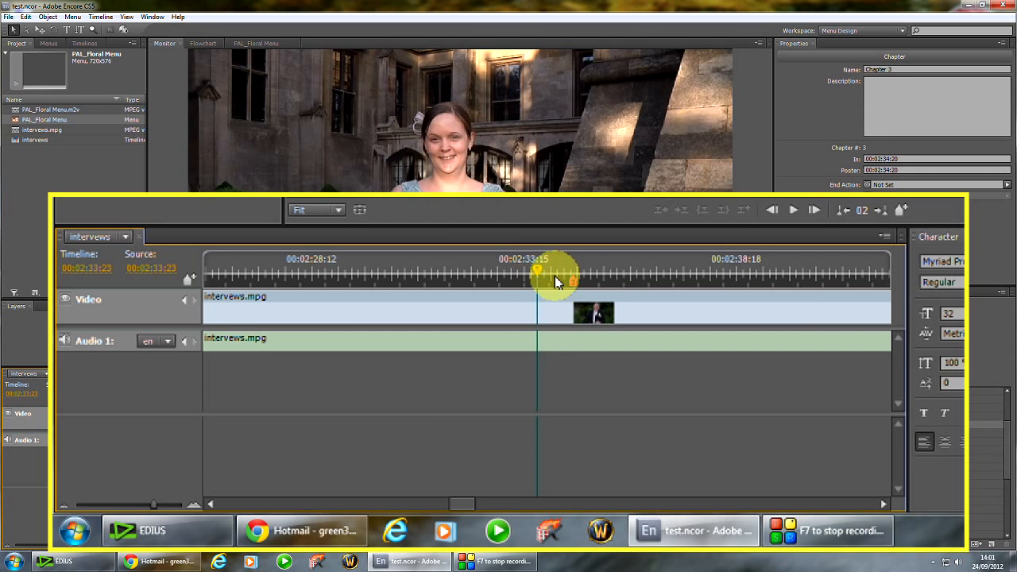
key(space)
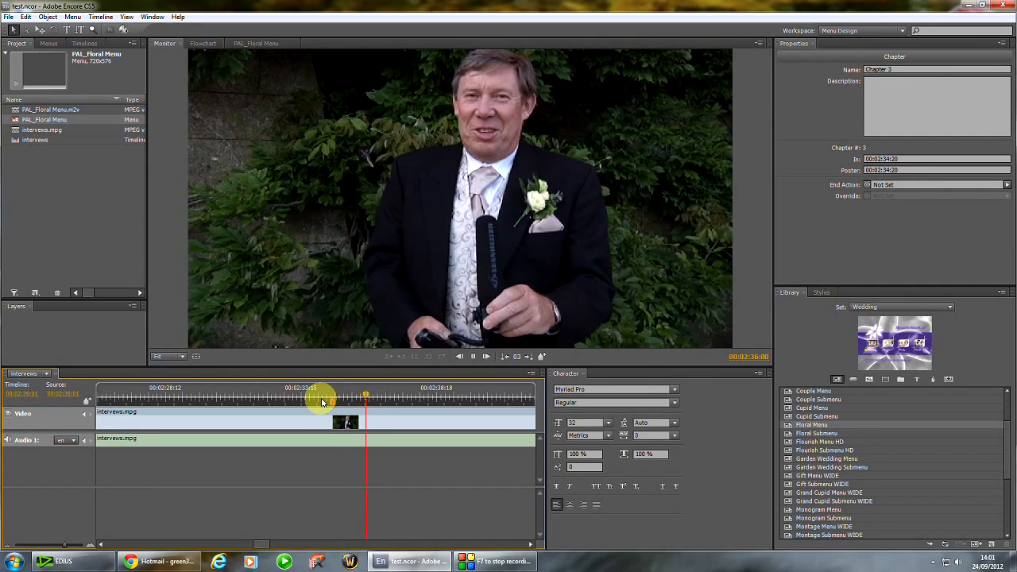
key(space)
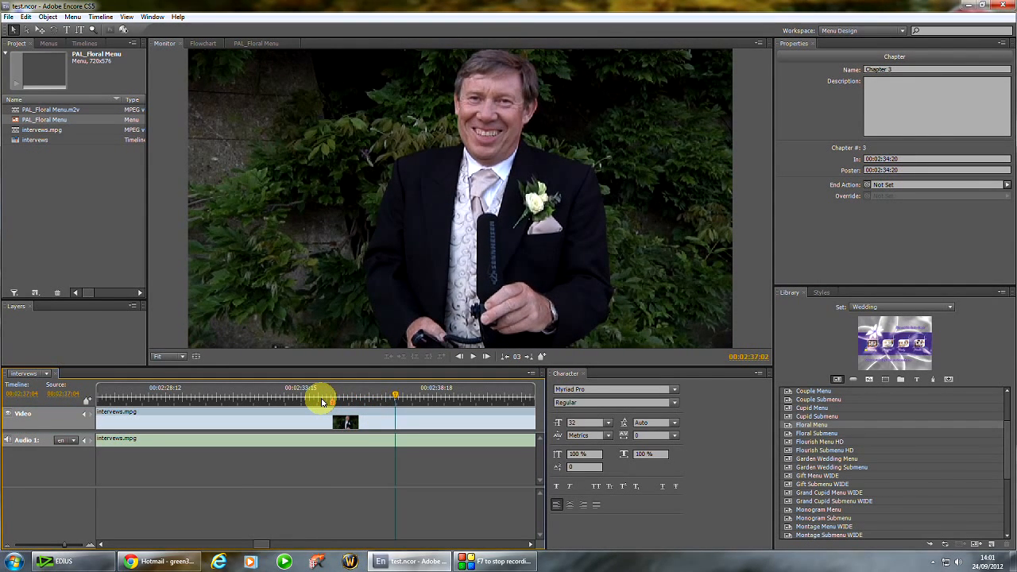
Step: Move the Chapter 4 marker to 00:05:33:00 and scrub the timeline just before it to check the cut
click(531, 359)
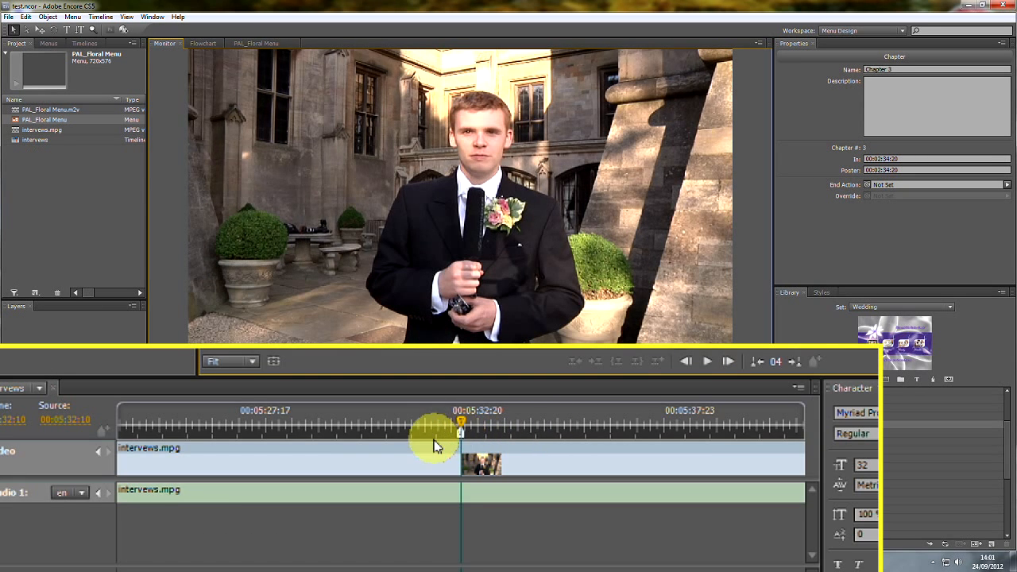
click(461, 433)
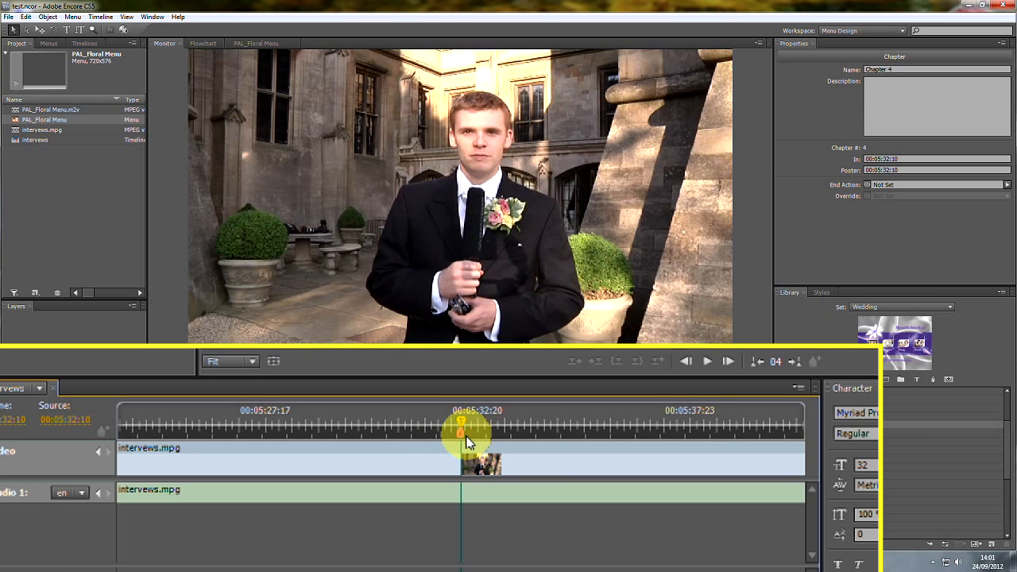
drag(461, 435, 479, 441)
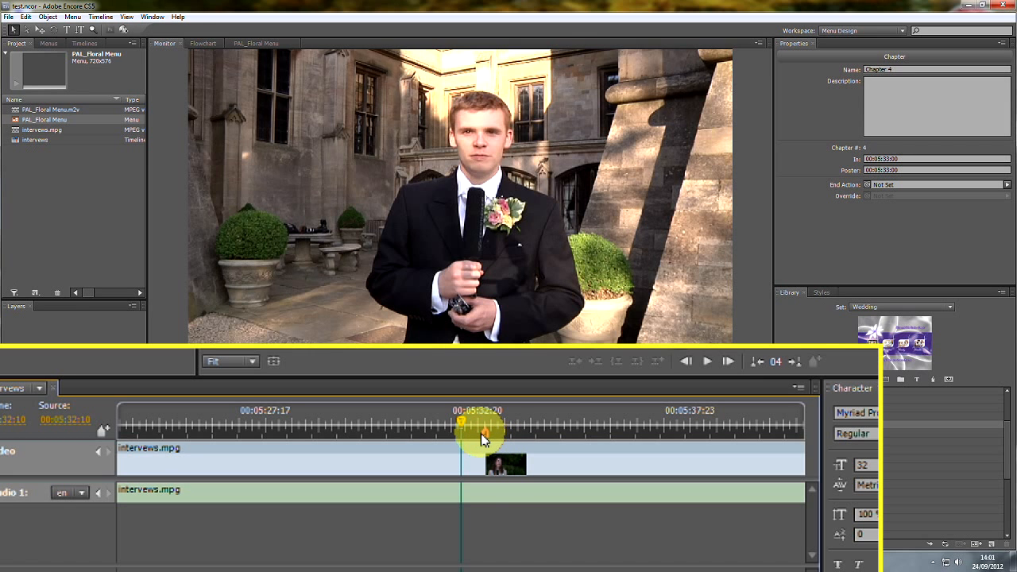
click(485, 440)
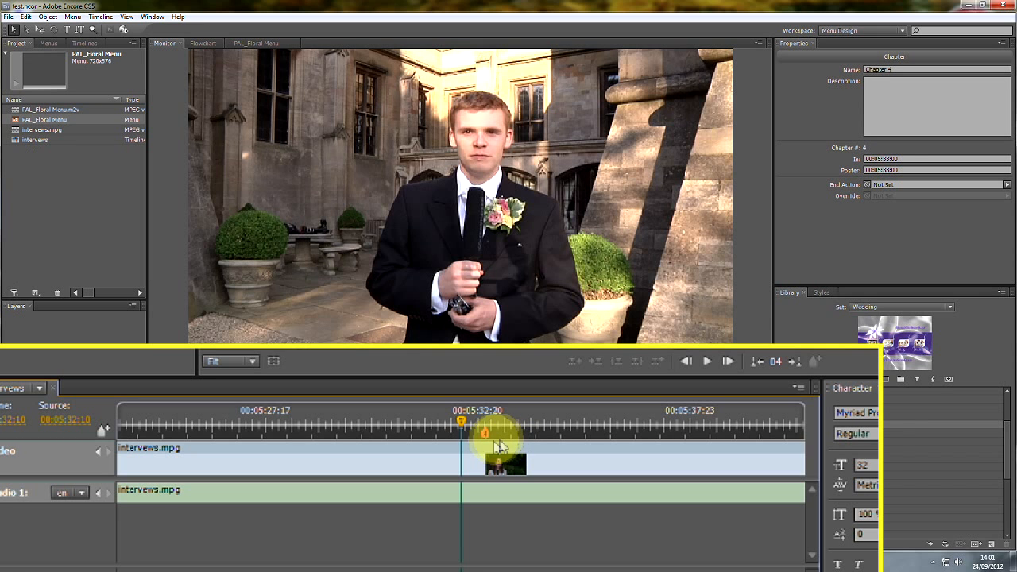
mouse_move(461, 427)
mouse_down()
mouse_move(486, 427)
mouse_move(461, 430)
mouse_up()
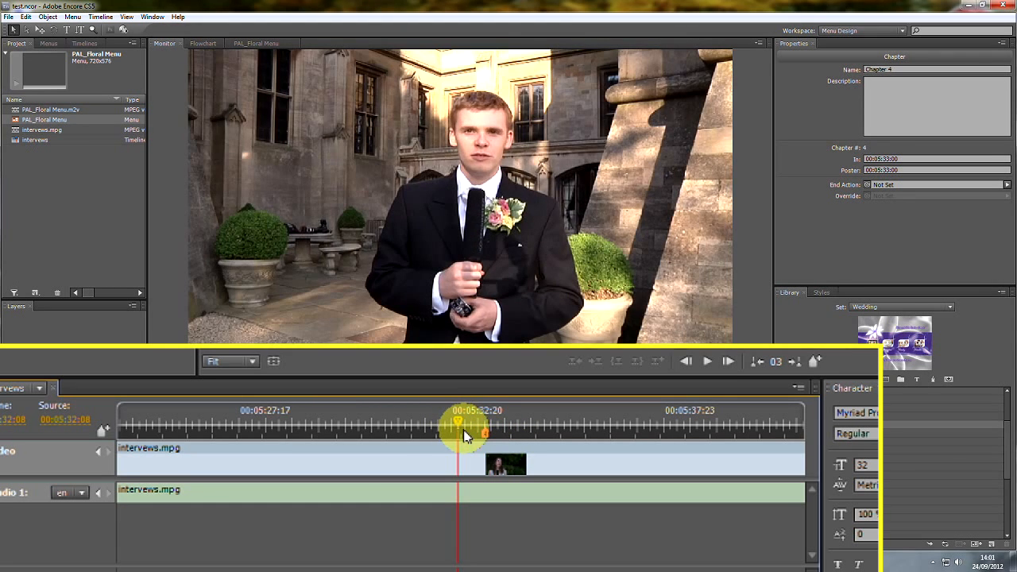
Step: Preview from the floral menu, test the Reception and Family buttons, return to the menu after each, and close the preview
click(280, 47)
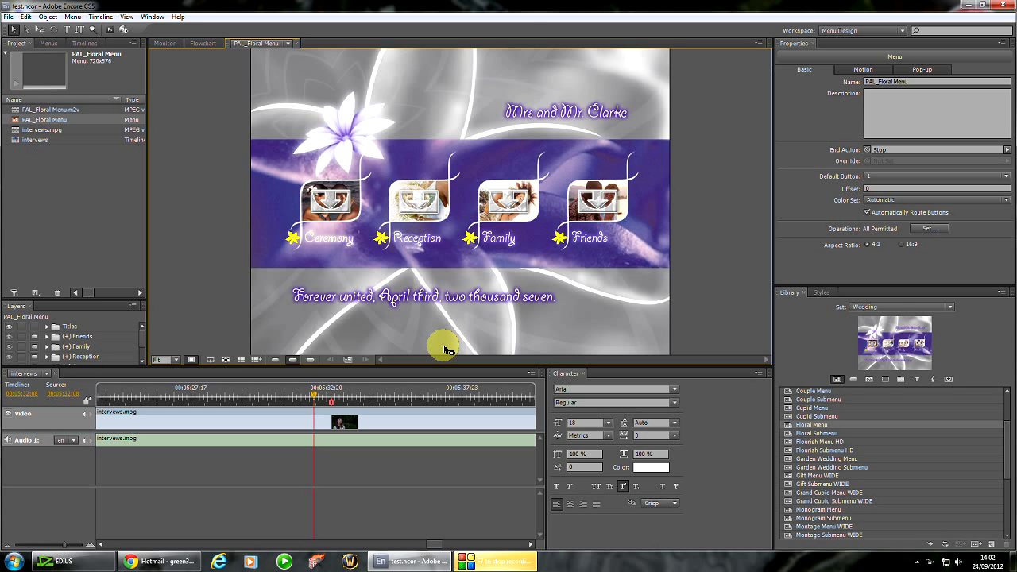
right_click(393, 113)
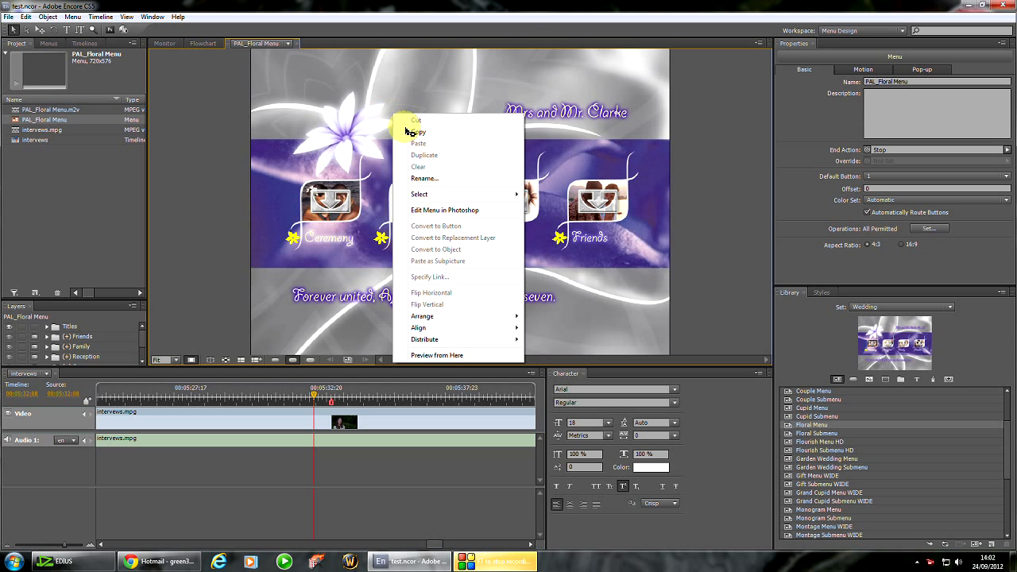
click(437, 355)
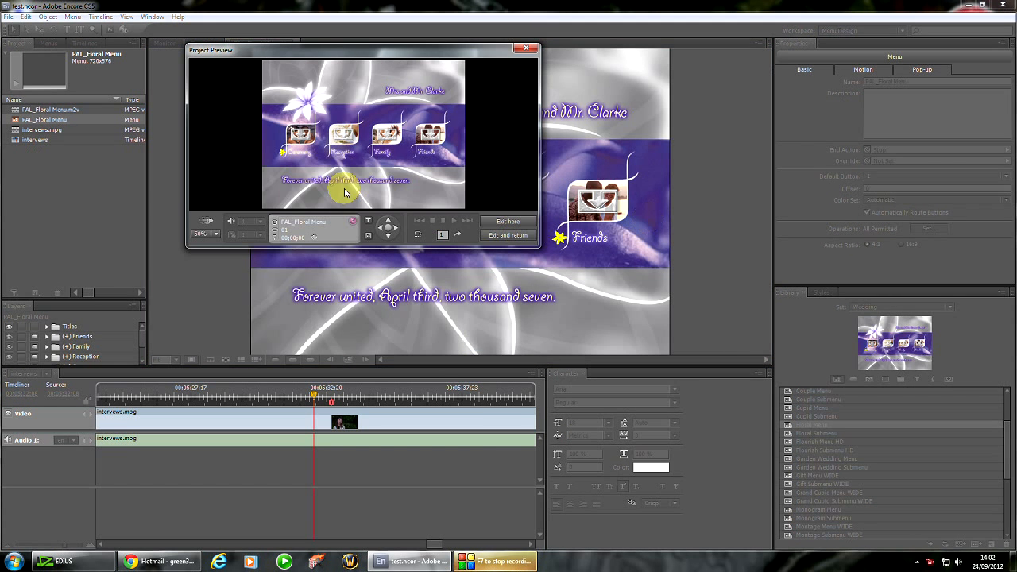
click(341, 137)
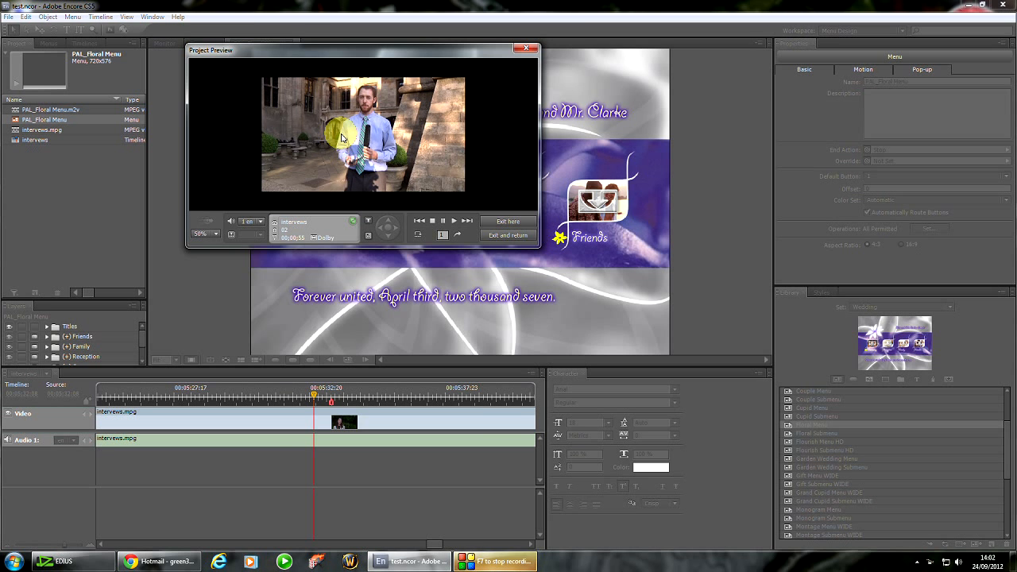
click(370, 237)
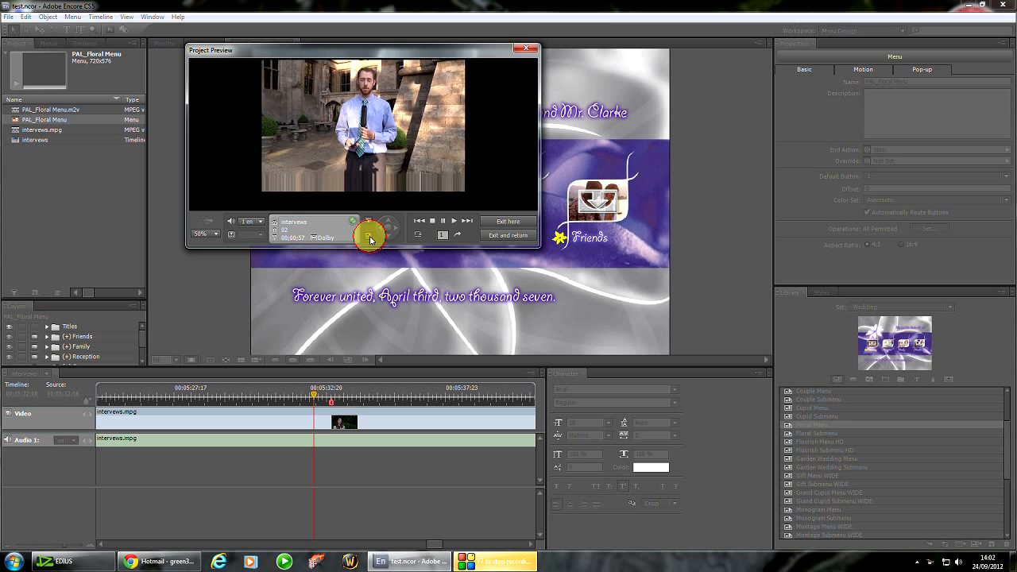
click(387, 144)
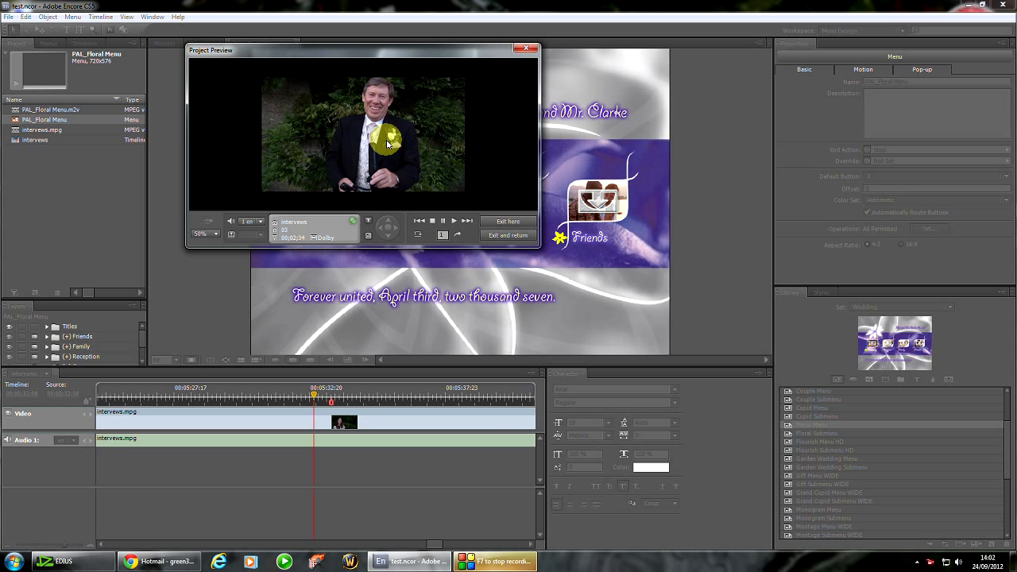
click(365, 233)
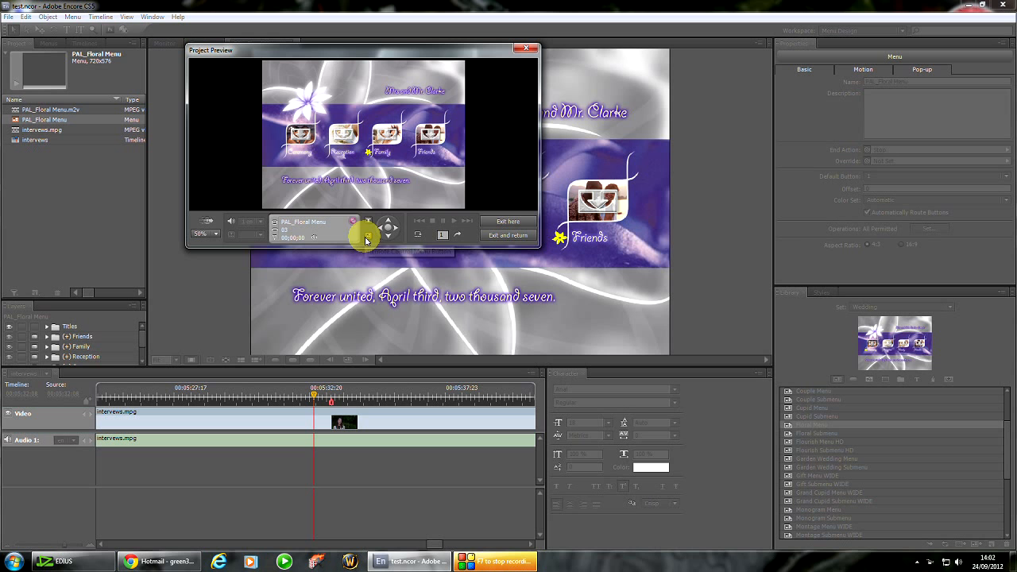
click(526, 47)
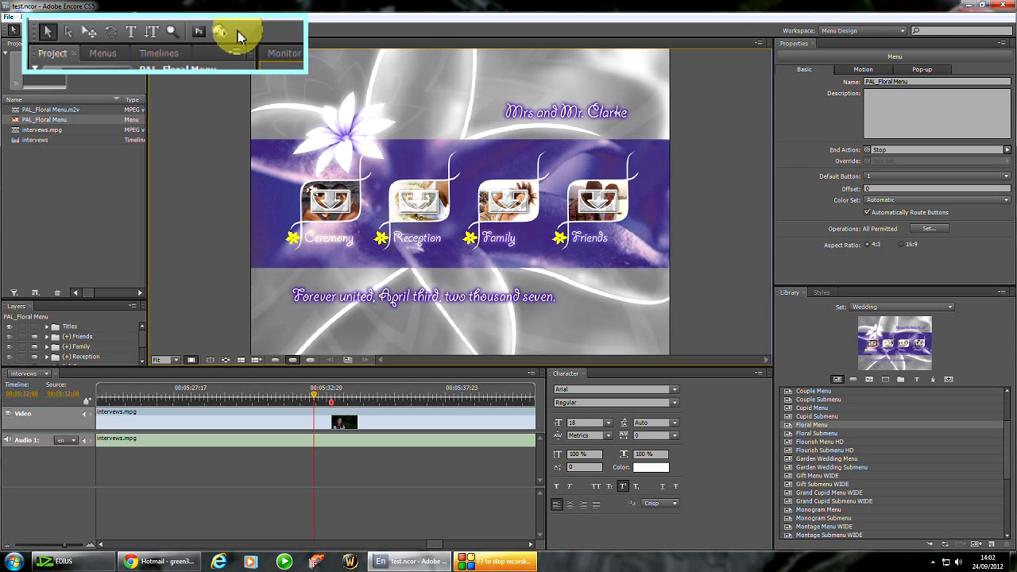
Step: Try to preview the whole project, and set PAL_Floral Menu as the disc's First Play by linking it to the disc in the flowchart
click(125, 31)
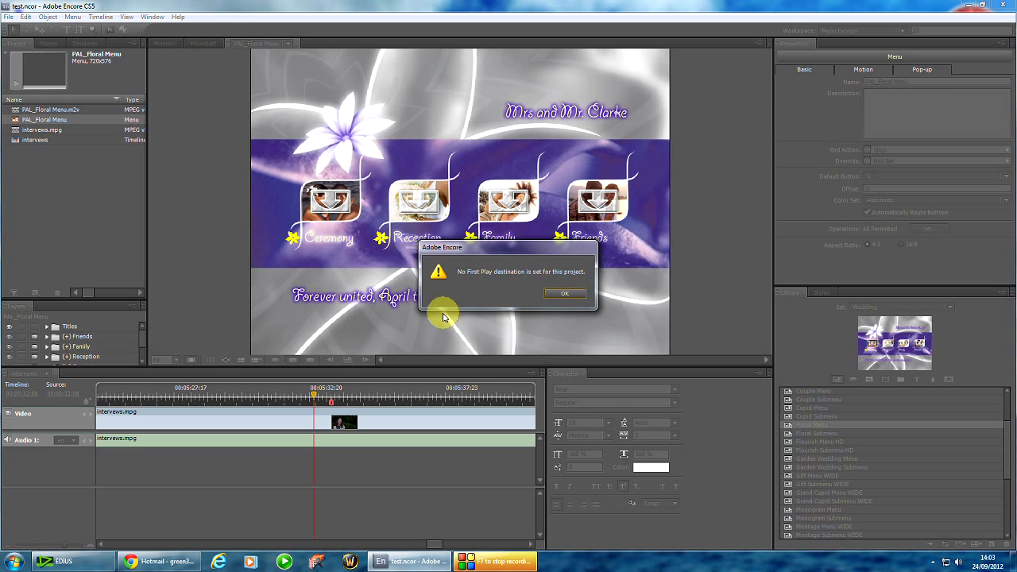
key(Return)
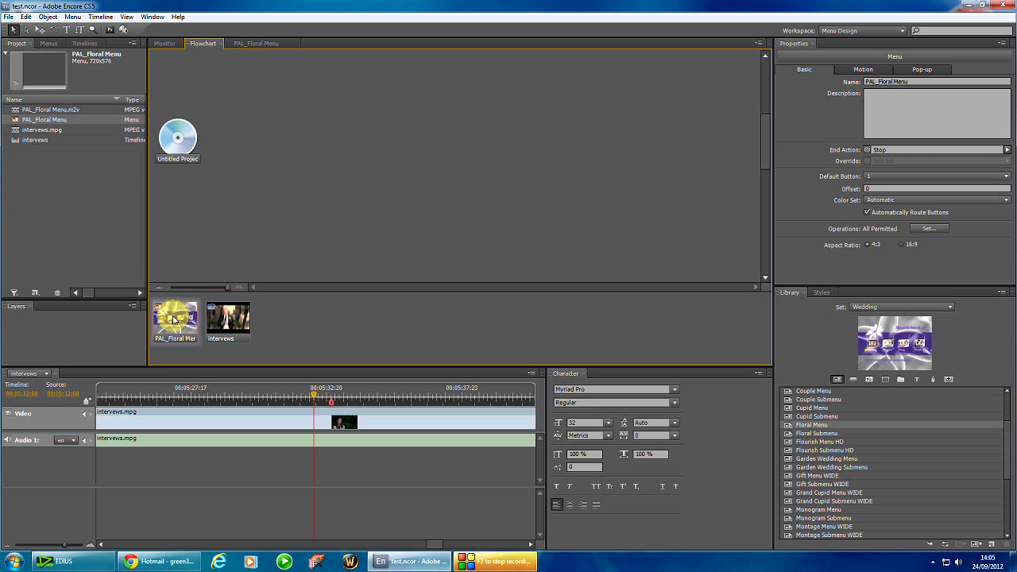
drag(175, 320, 187, 77)
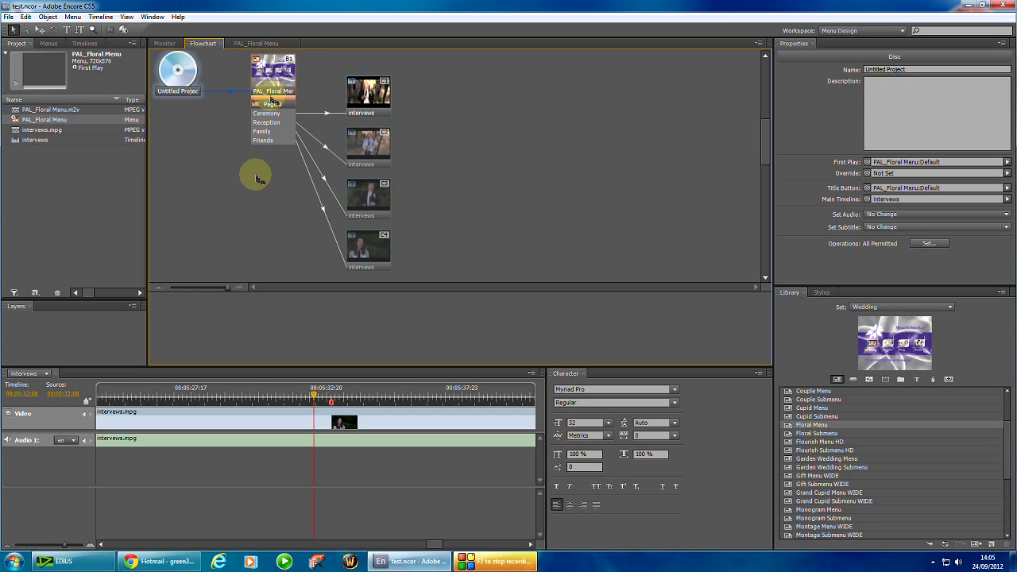
scroll(764, 121, up, 3)
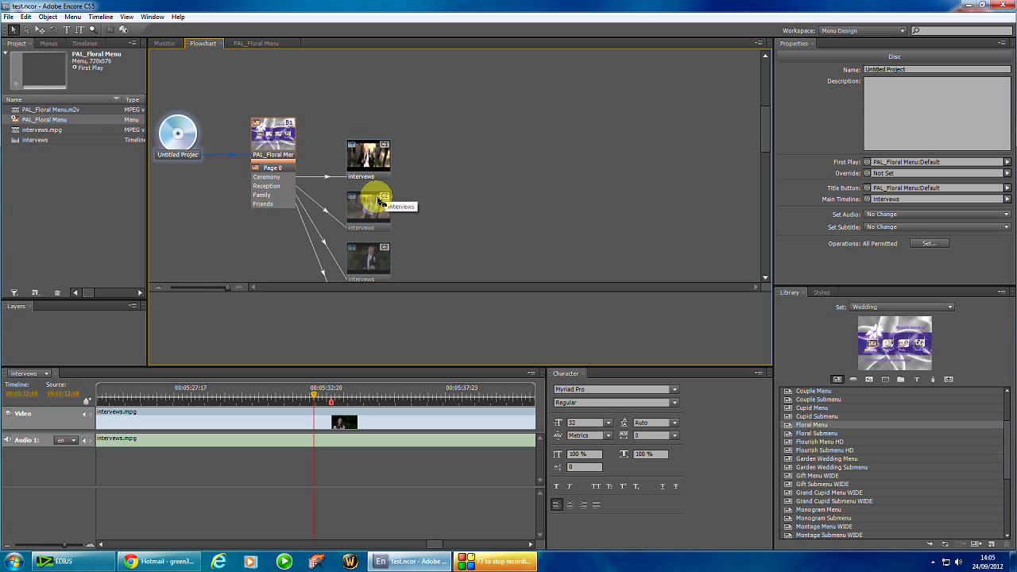
click(199, 198)
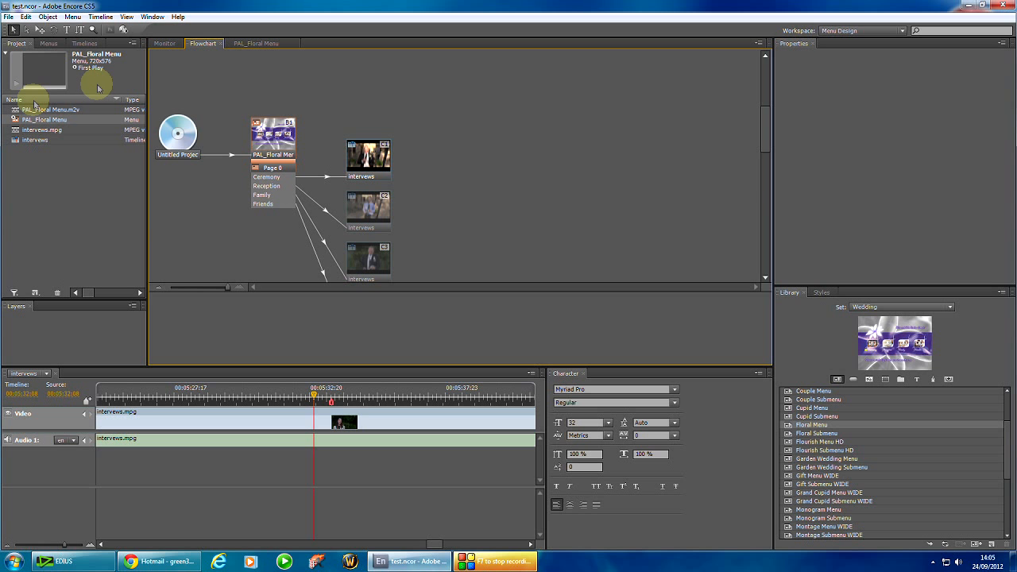
Step: Import Copyright Wedding.mpg from the 01 Titles folder on Programs (D:) as a timeline, and scrub through its copyright notice
right_click(60, 169)
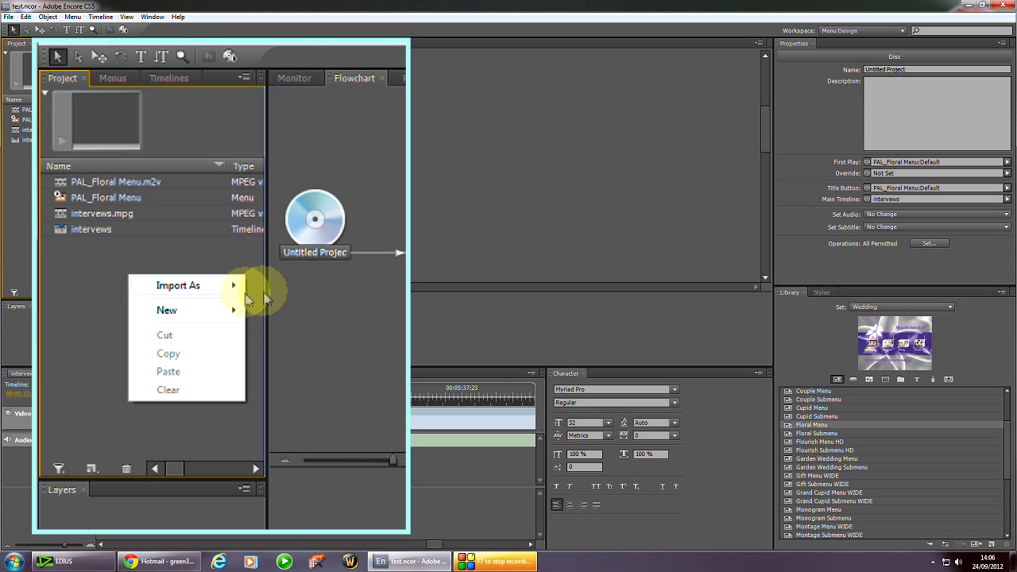
mouse_move(197, 287)
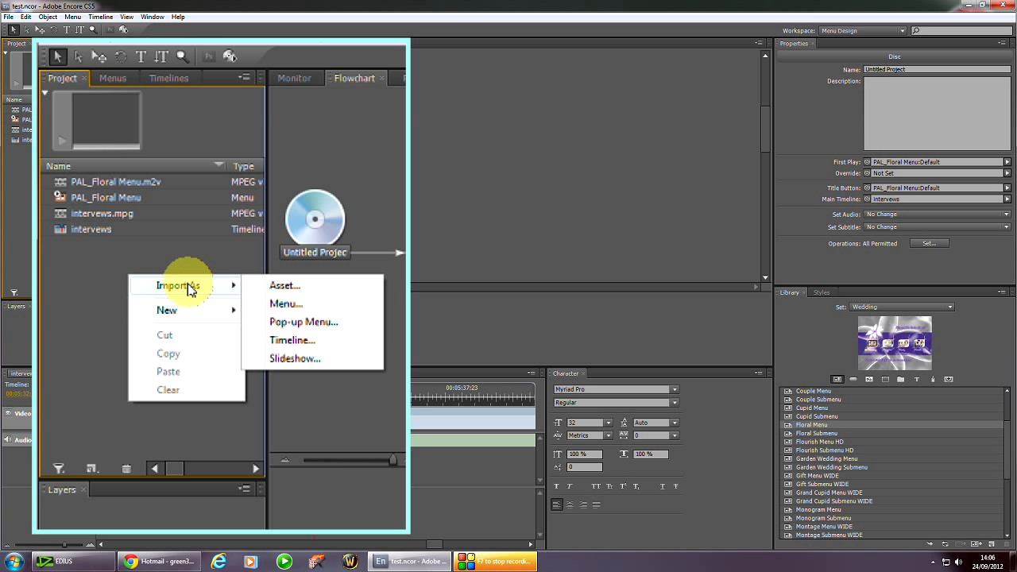
click(291, 344)
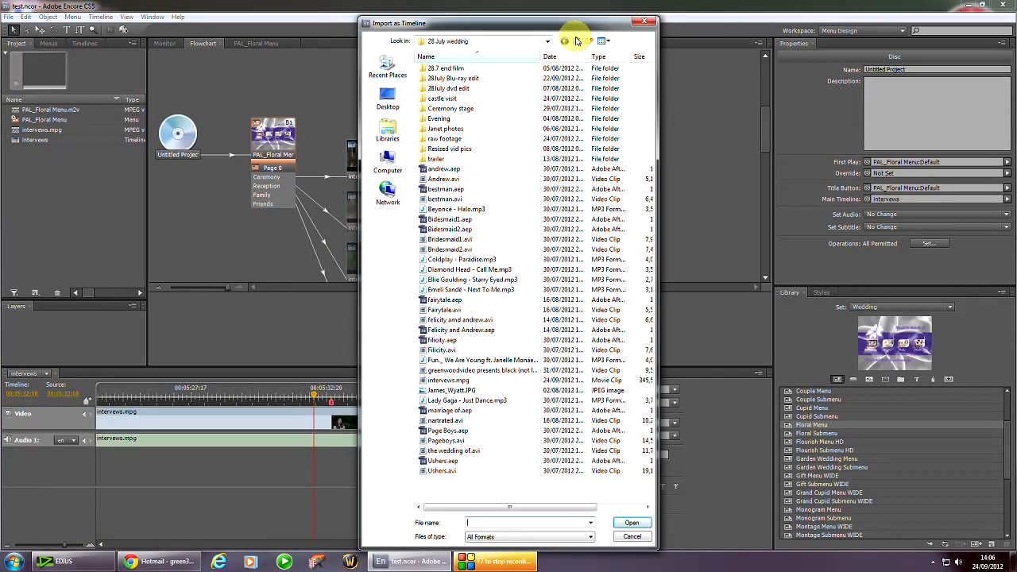
click(577, 41)
click(580, 40)
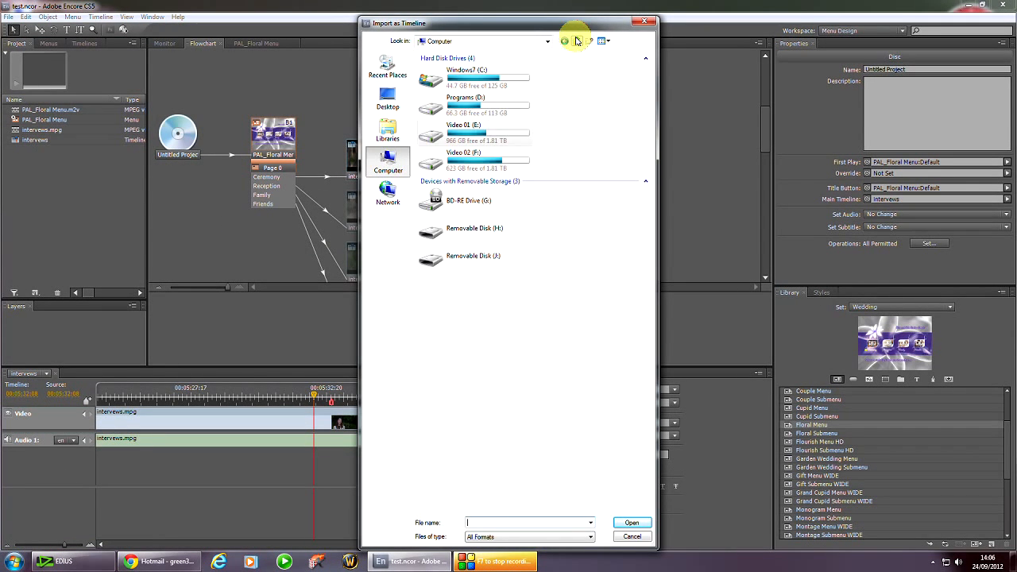
double_click(475, 102)
double_click(436, 69)
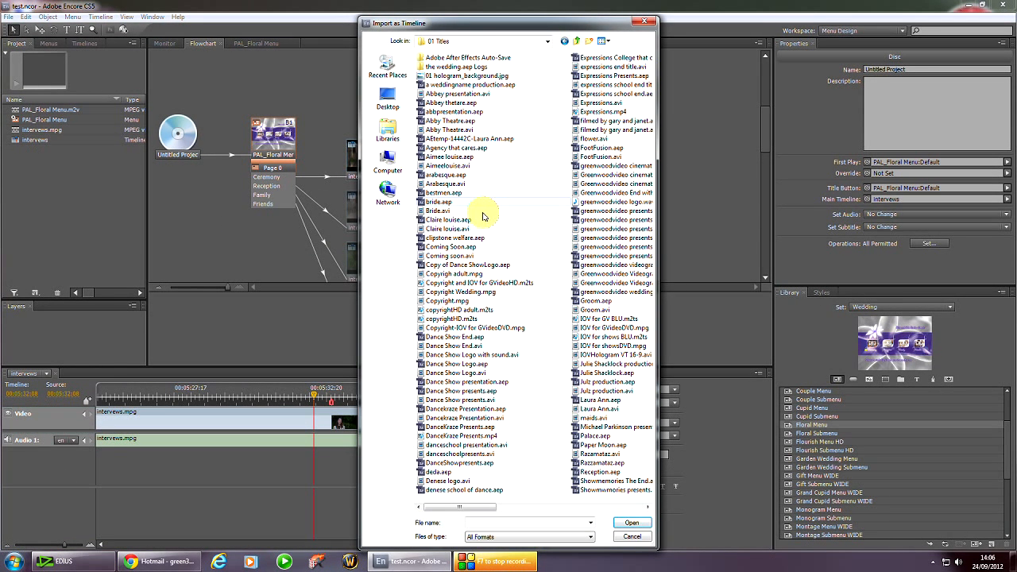
double_click(469, 293)
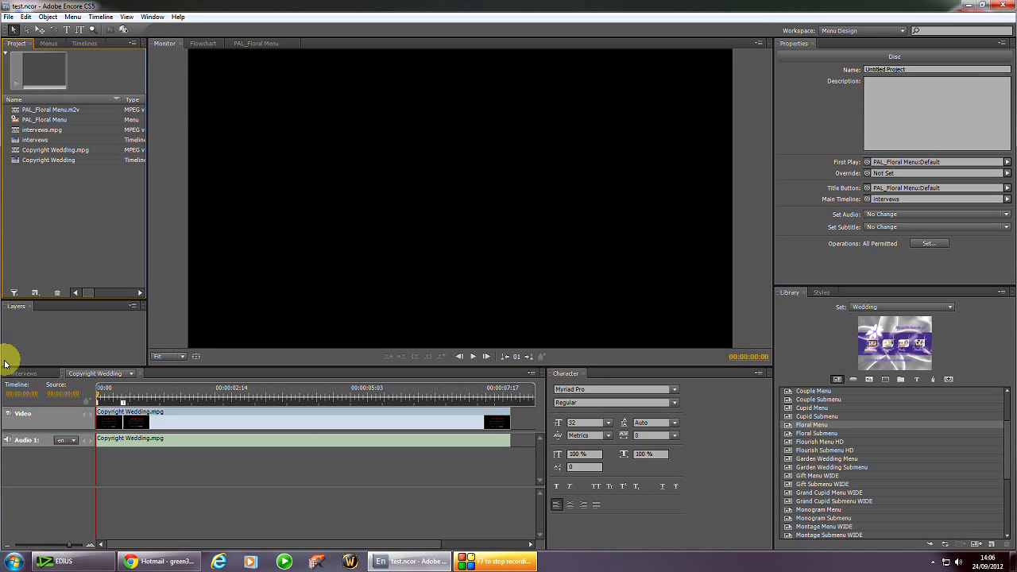
drag(129, 396, 249, 396)
drag(335, 405, 135, 402)
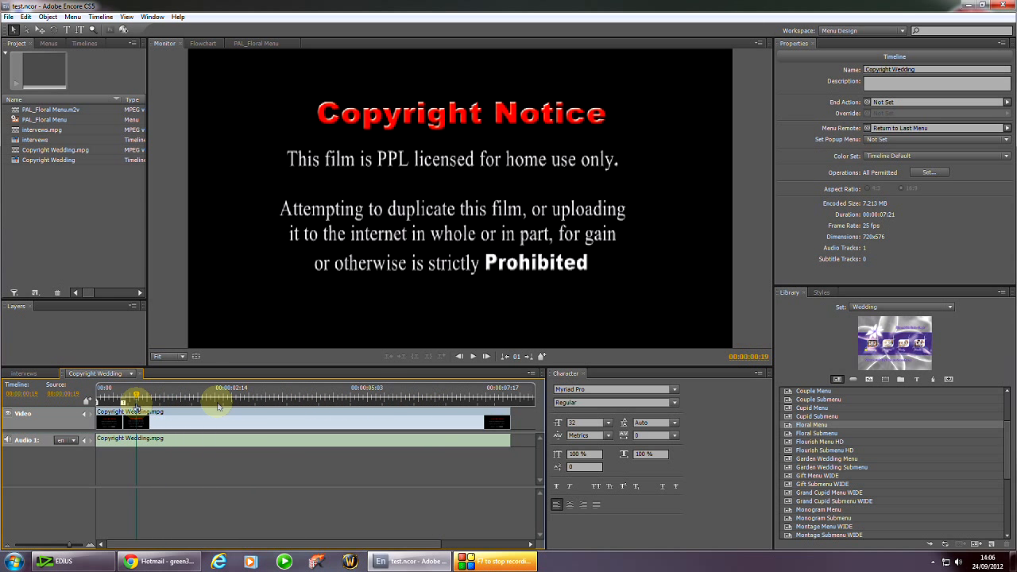
Step: In the flowchart, link the disc to the Copyright Wedding timeline as First Play, and link that timeline's end action to PAL_Floral Menu
click(200, 44)
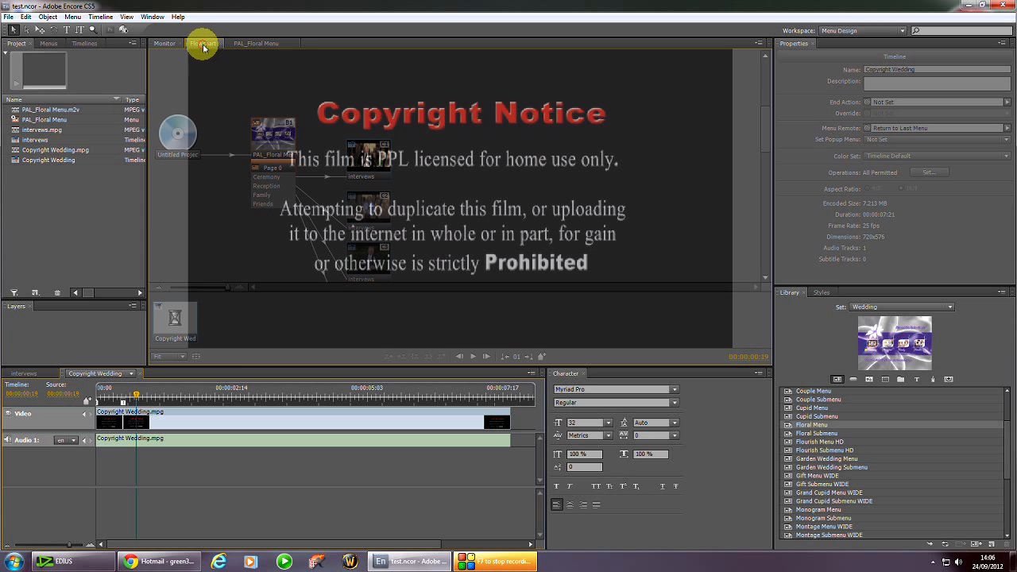
click(182, 314)
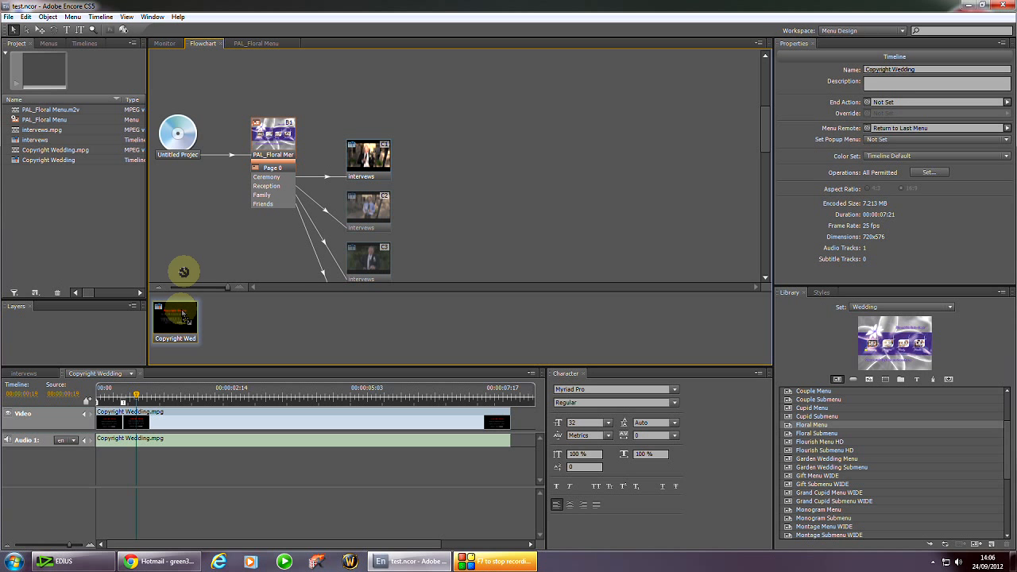
drag(182, 313, 180, 133)
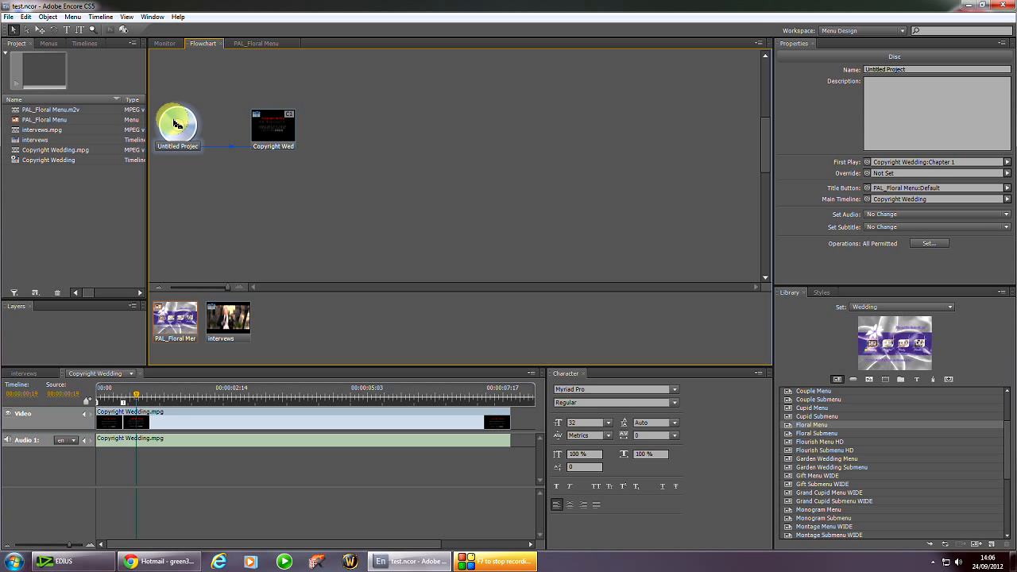
click(276, 132)
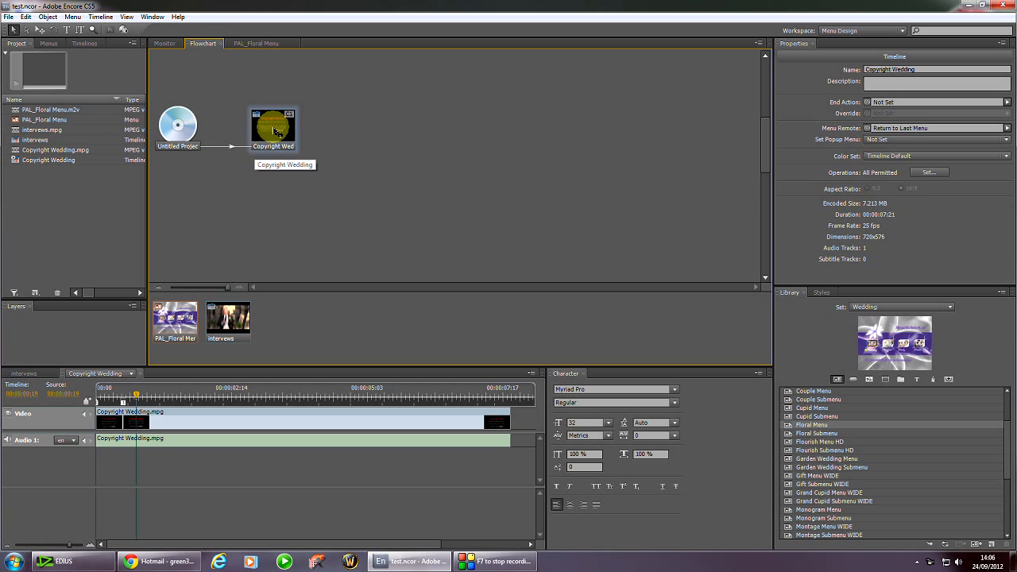
click(176, 319)
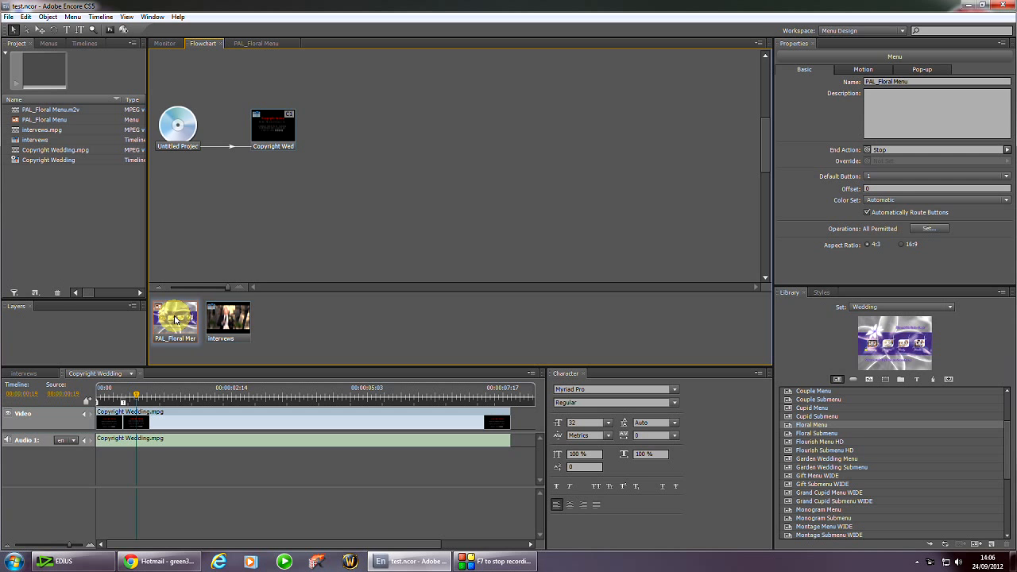
drag(177, 318, 270, 102)
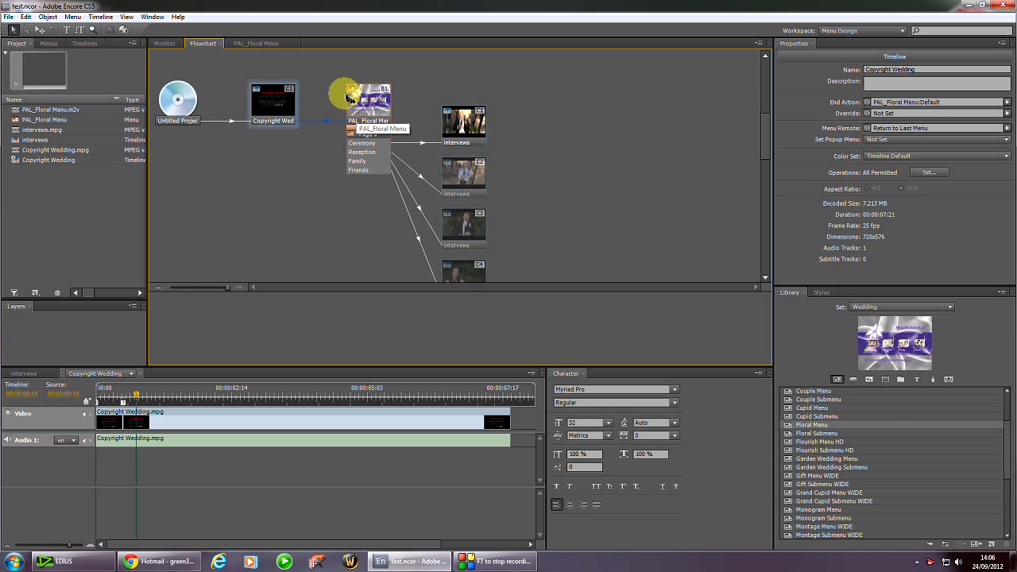
Step: Preview the project from the copyright notice into the floral menu, test the Family button, and close the preview
click(124, 30)
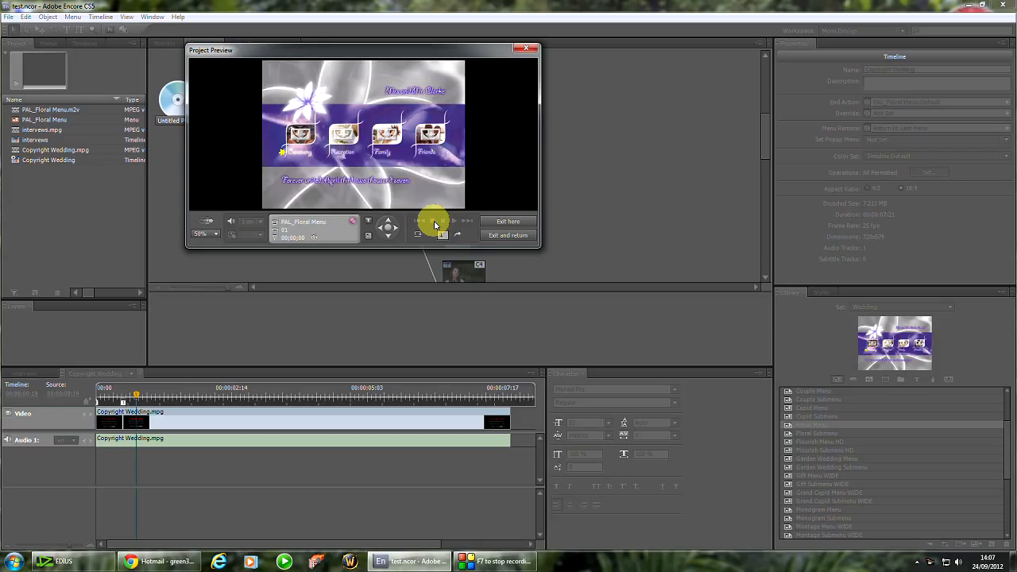
click(387, 135)
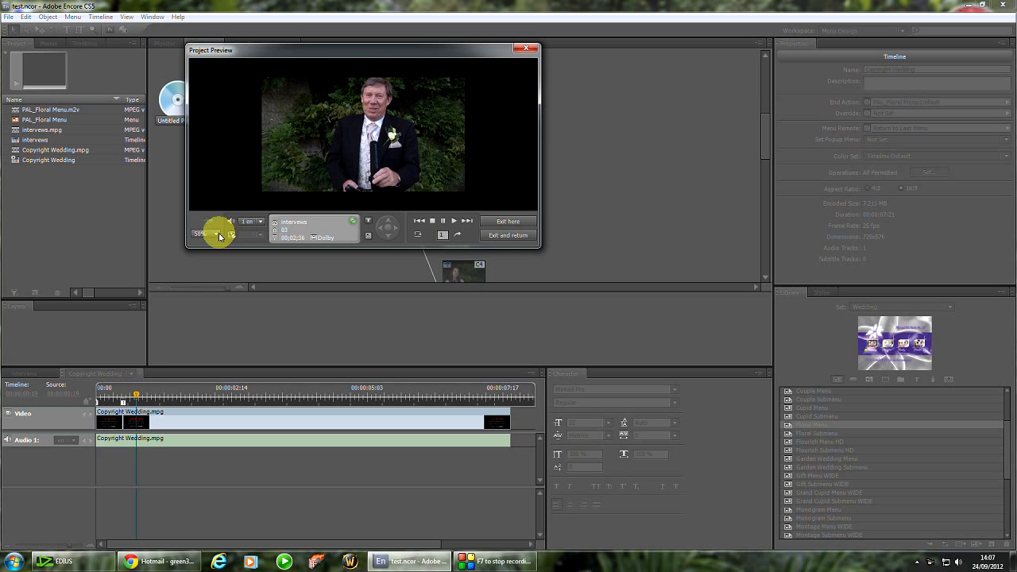
click(528, 48)
Step: Set the permitted user operations of the Copyright Wedding timeline to None
click(279, 103)
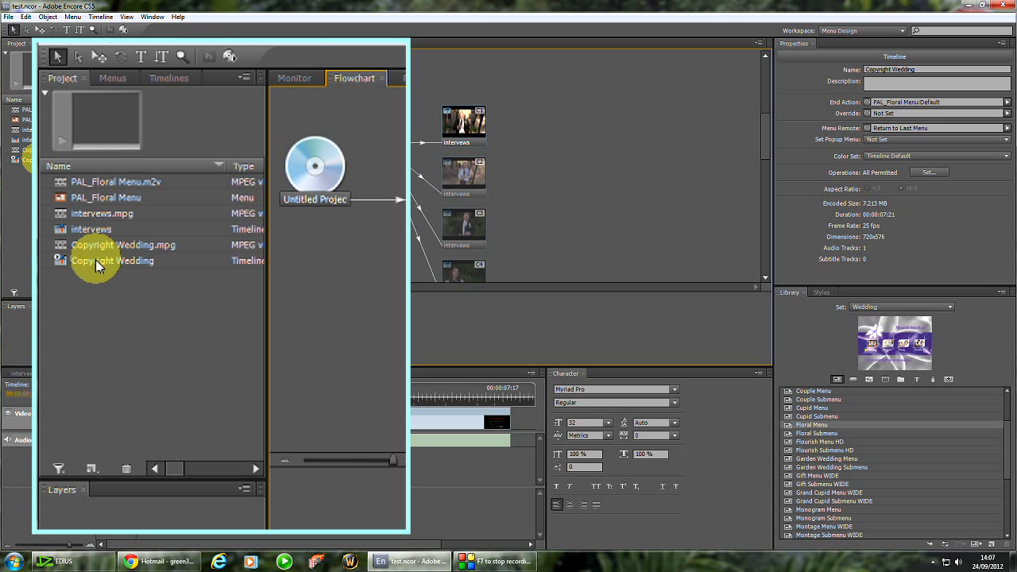
click(88, 261)
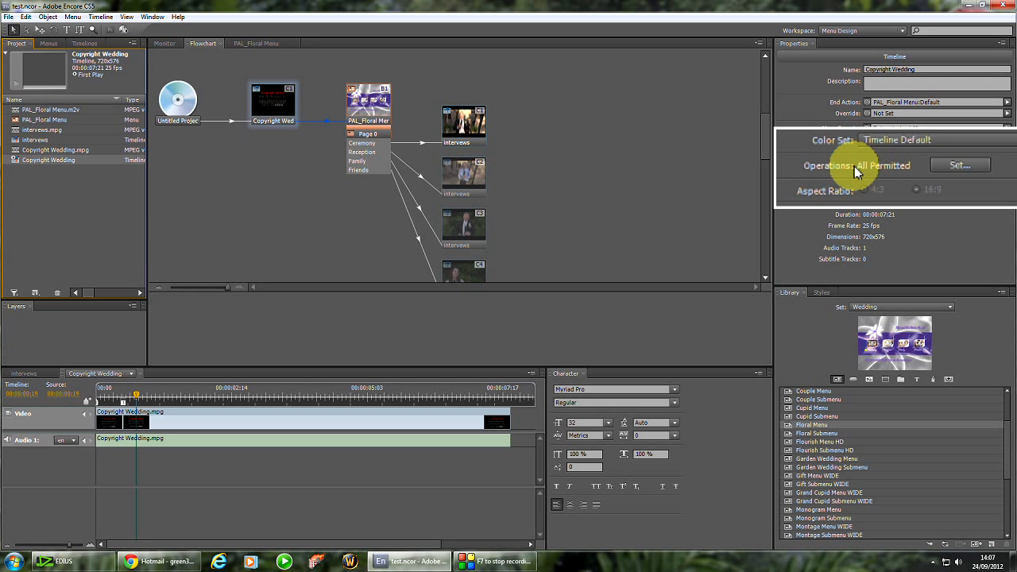
click(929, 170)
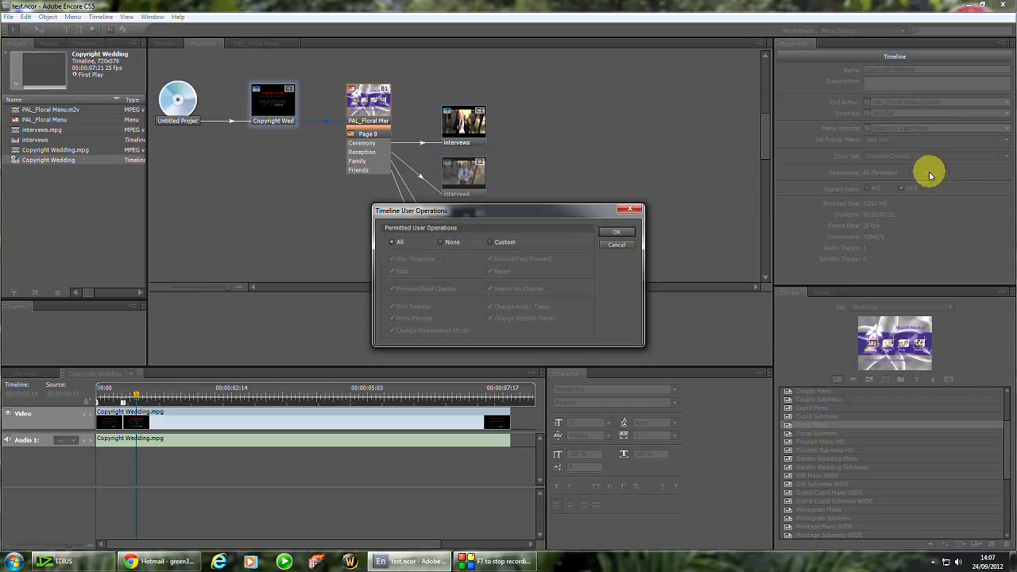
click(442, 242)
click(391, 243)
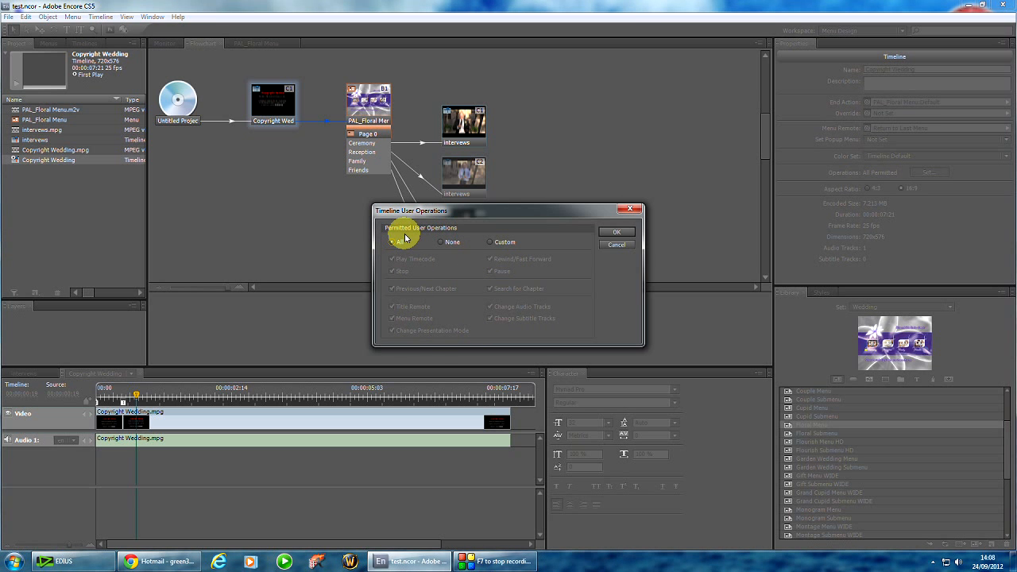
click(441, 243)
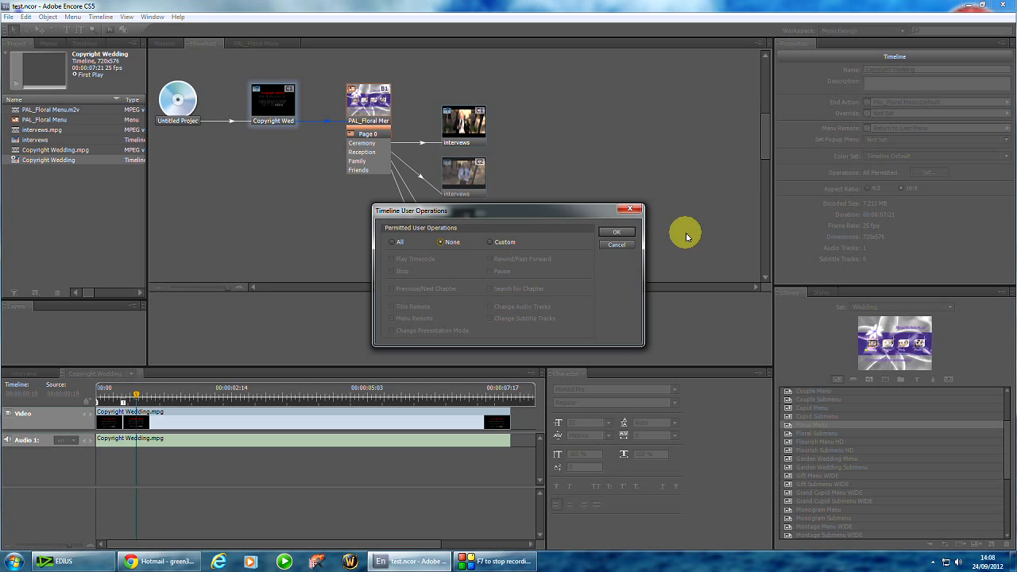
click(627, 234)
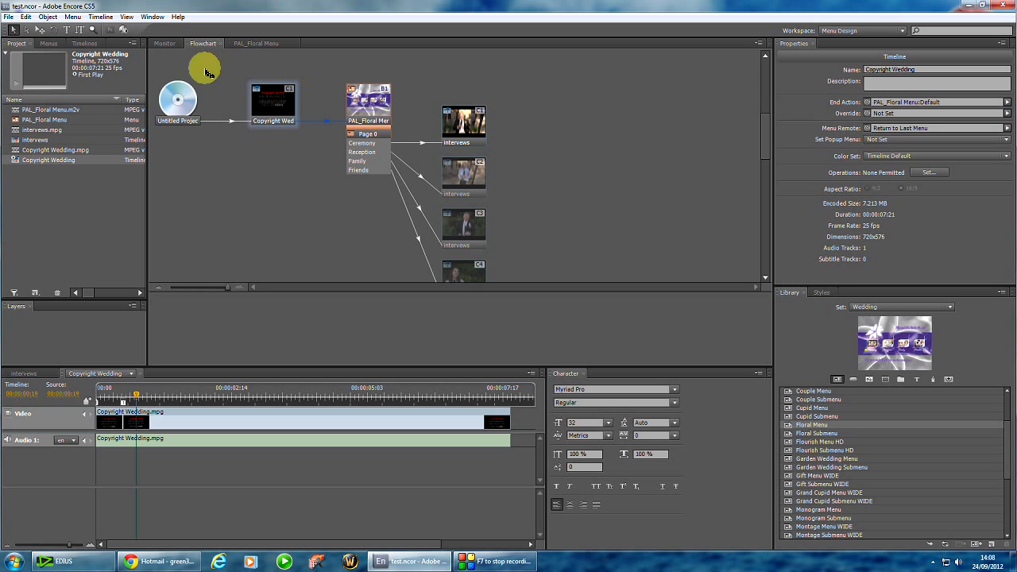
Step: Run a project check with all check options enabled, and move the check window clear of the project's asset list
click(8, 17)
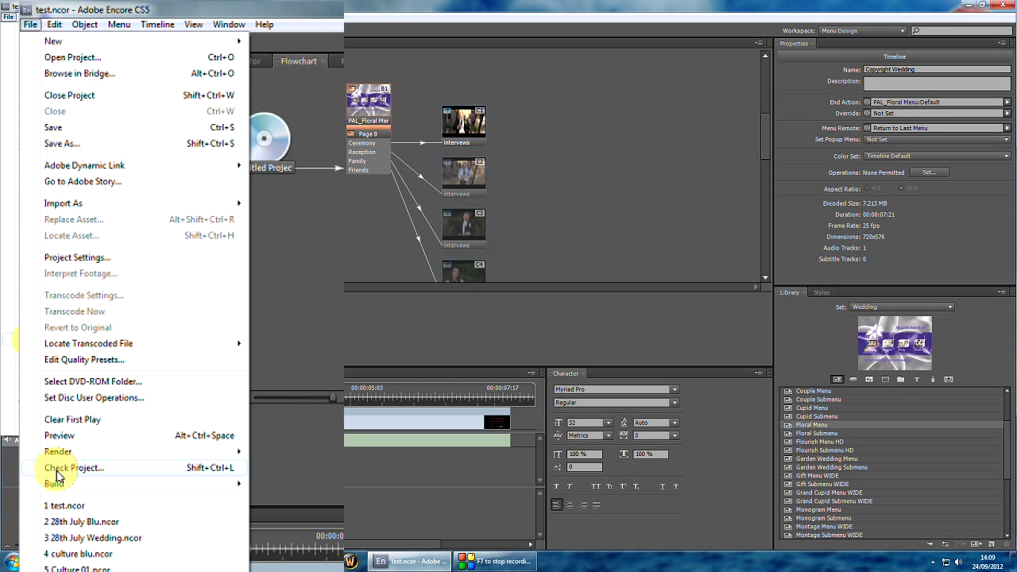
click(89, 470)
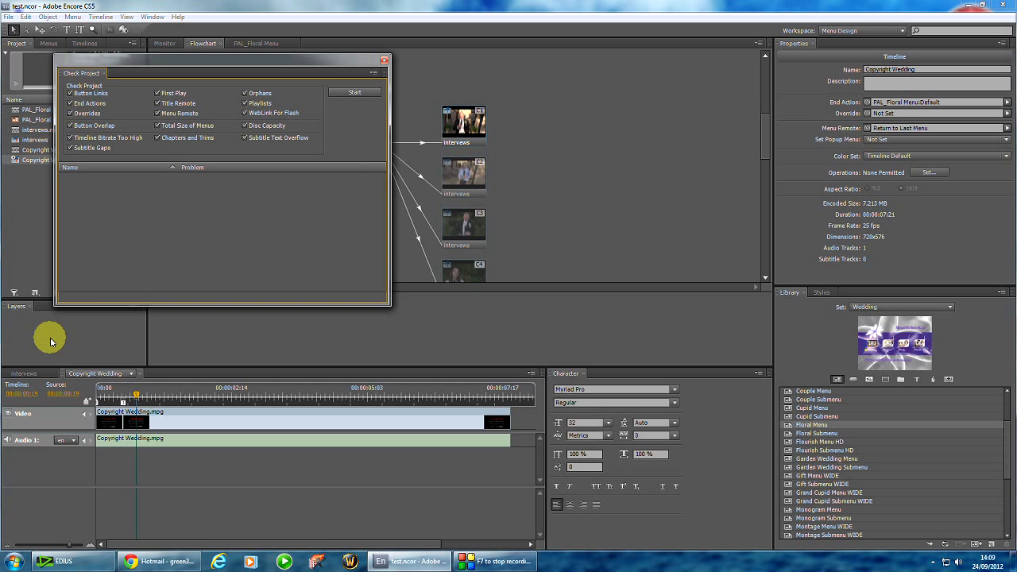
click(362, 93)
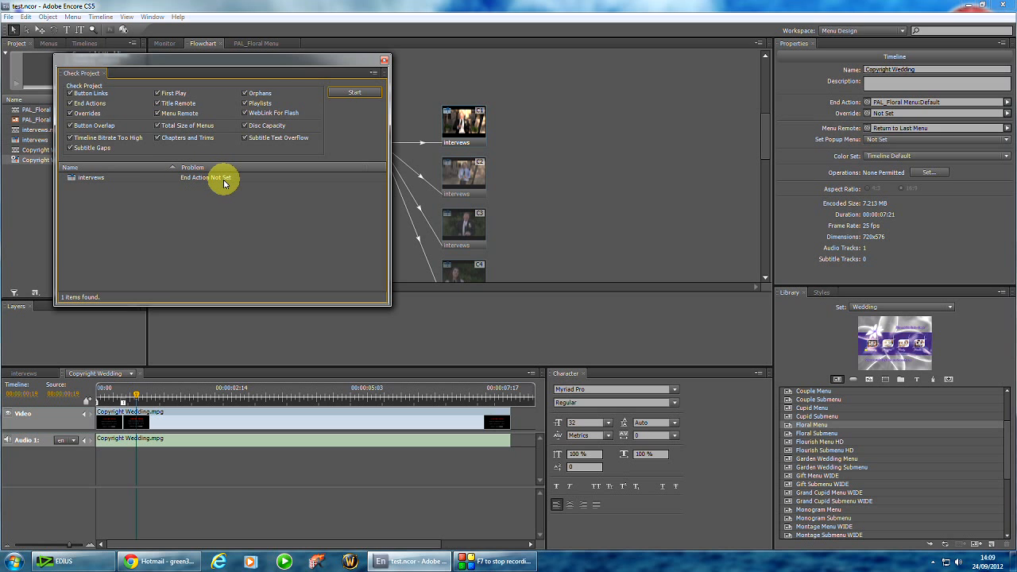
drag(305, 64, 426, 35)
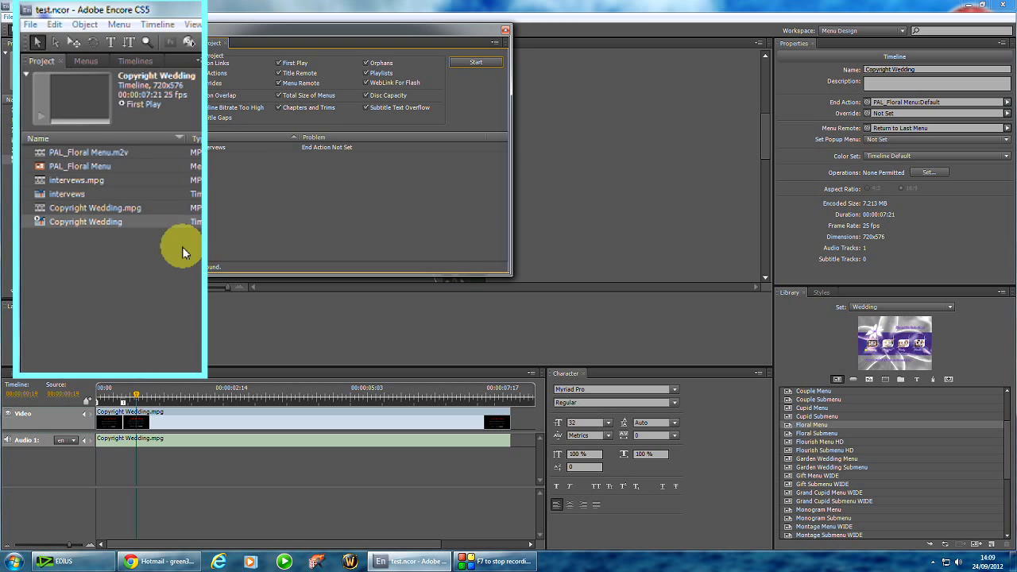
Step: Set the intervews timeline's End Action to Return to Last Menu, rerun the project check, and close it
click(56, 197)
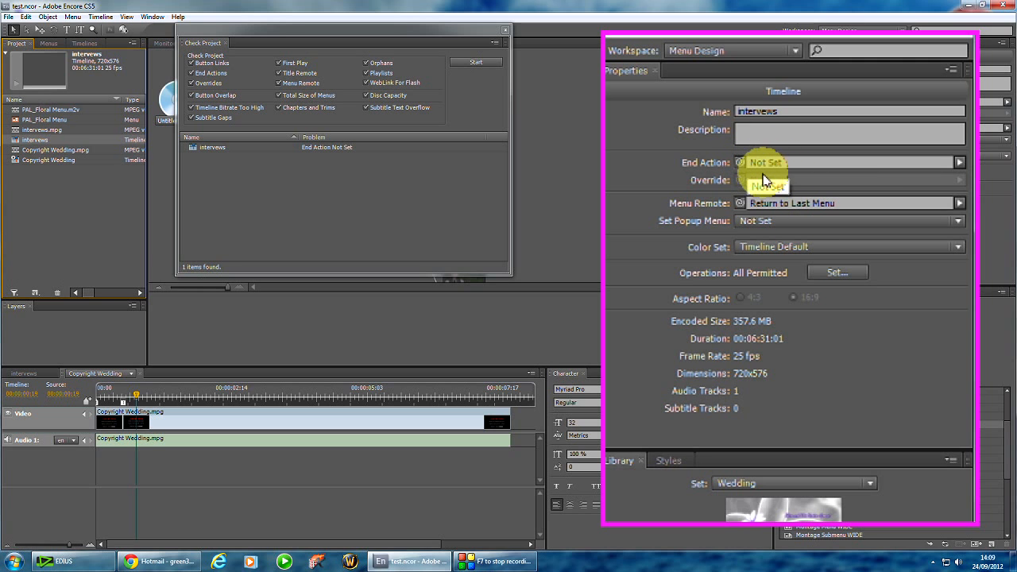
click(959, 163)
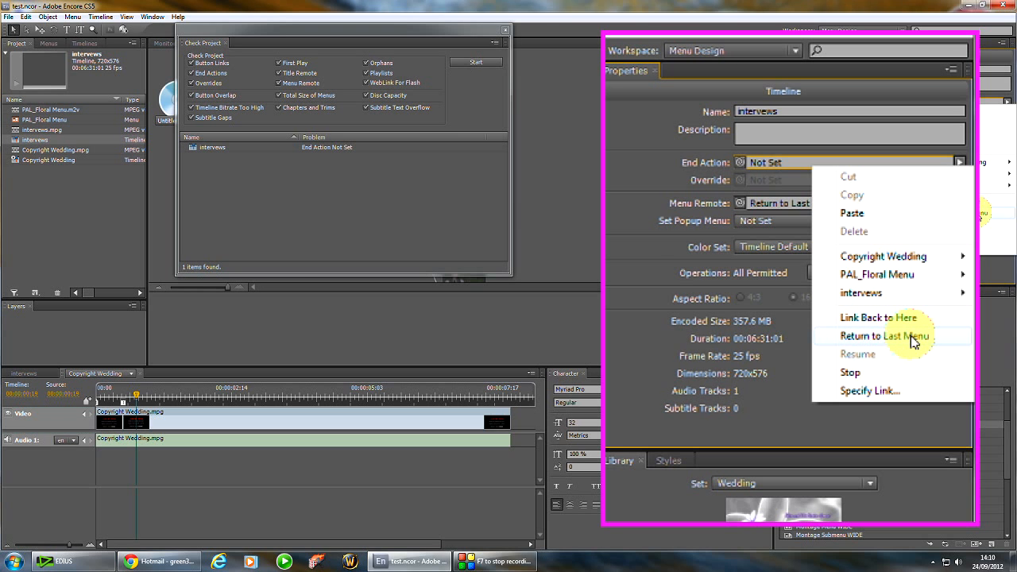
click(859, 337)
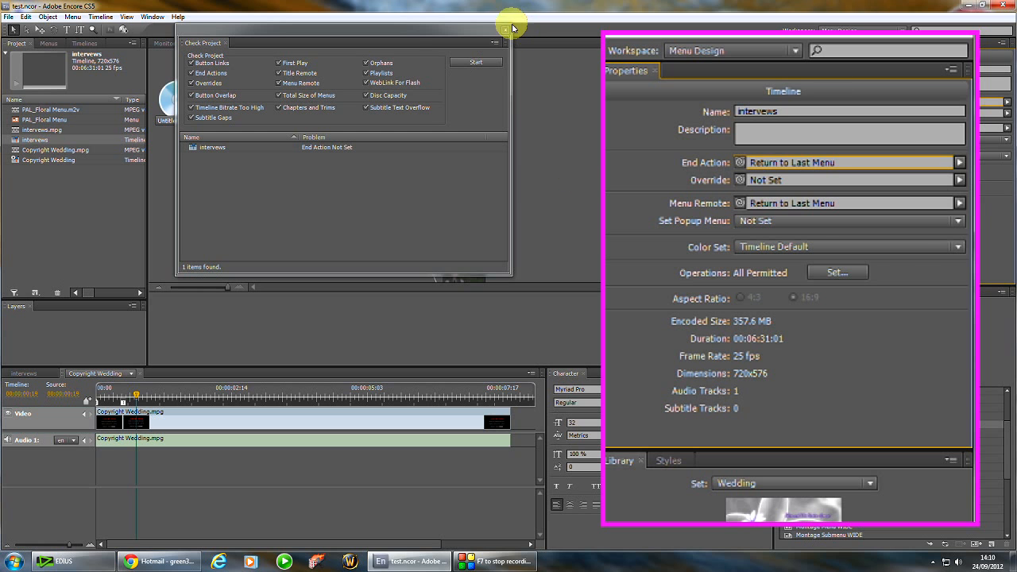
click(480, 62)
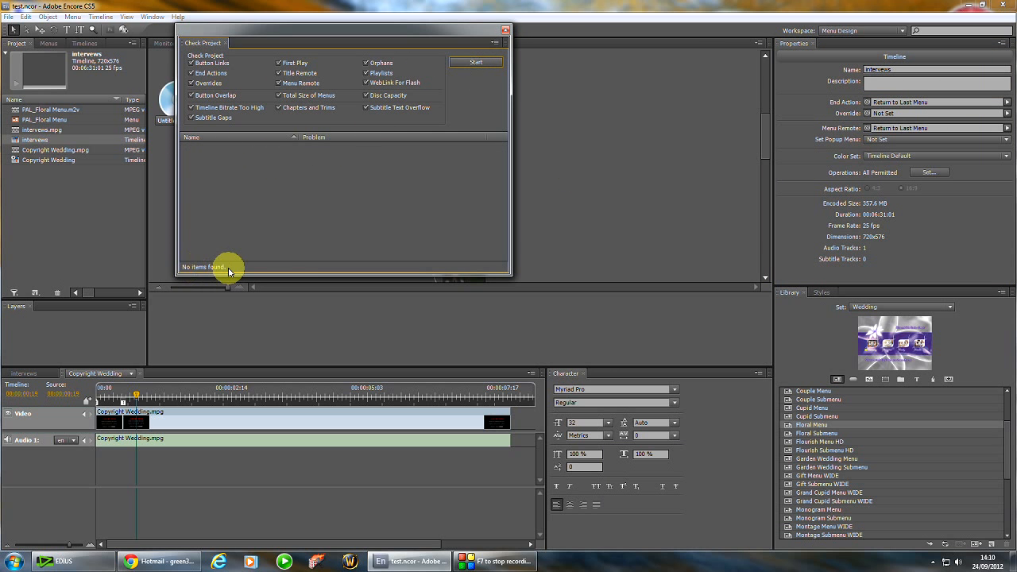
click(506, 32)
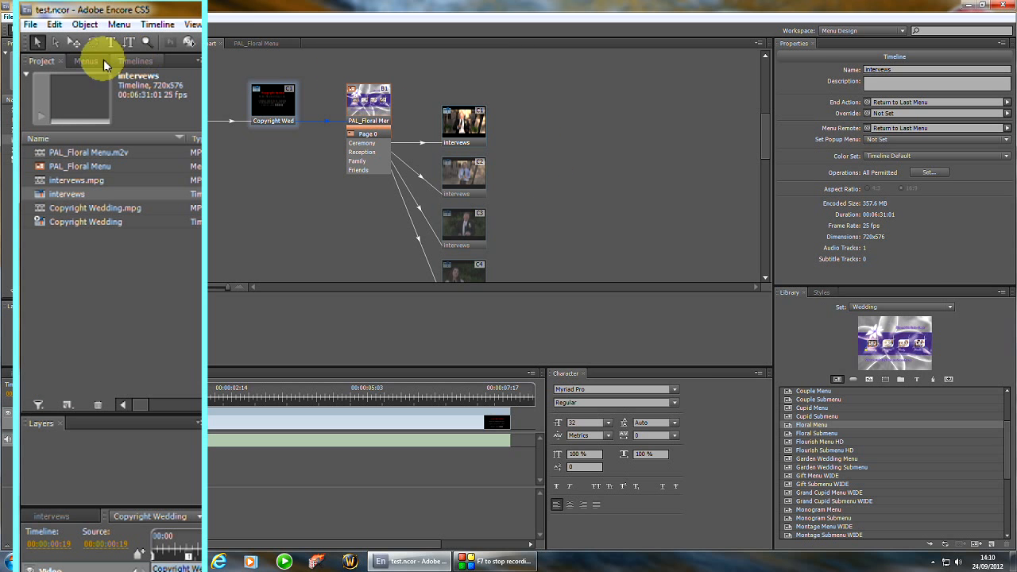
Step: Set up a DVD folder build with a new folder named test, inside 28 July wedding on the E: drive, as the destination
click(9, 17)
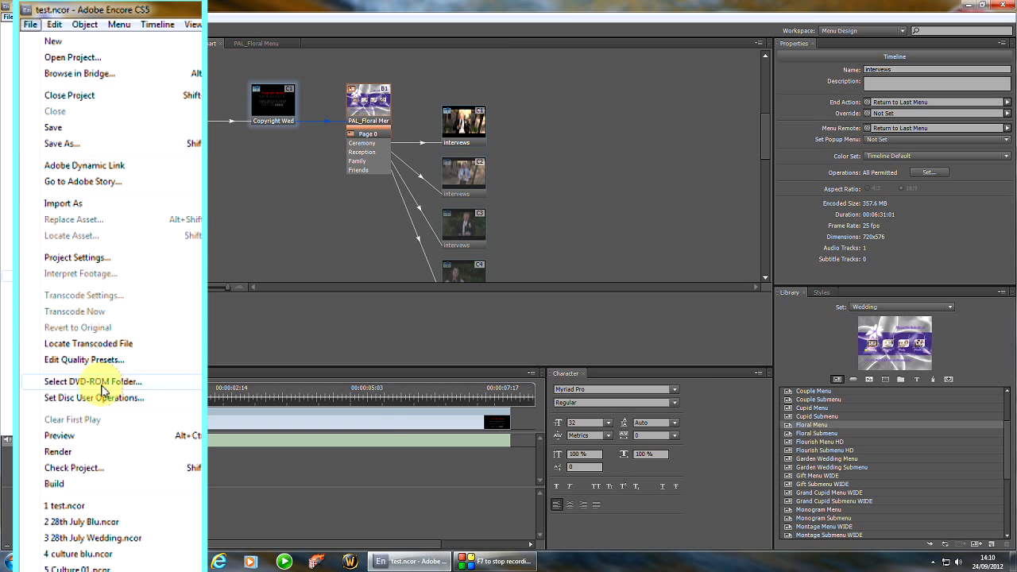
mouse_move(55, 315)
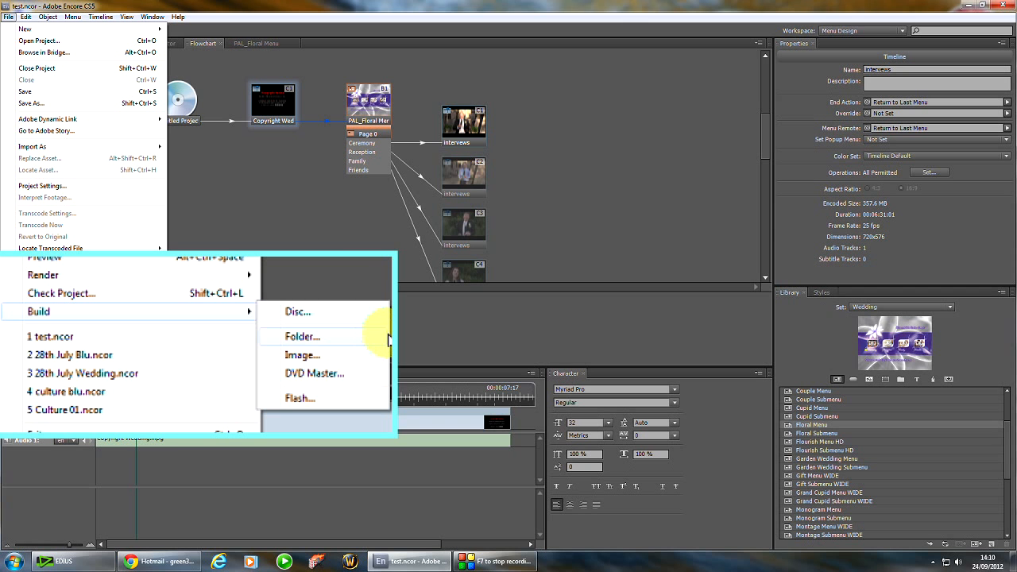
click(302, 336)
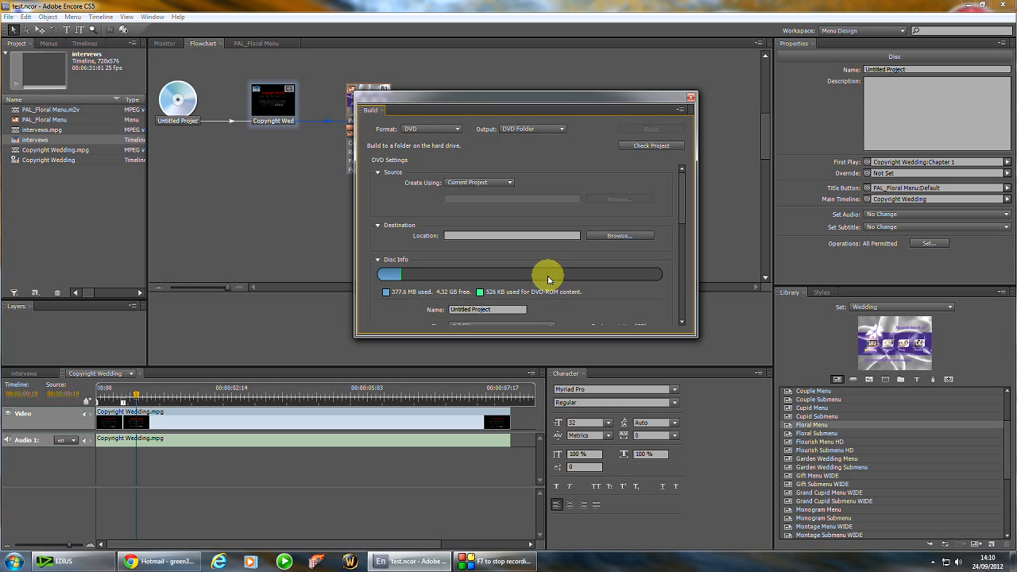
click(872, 177)
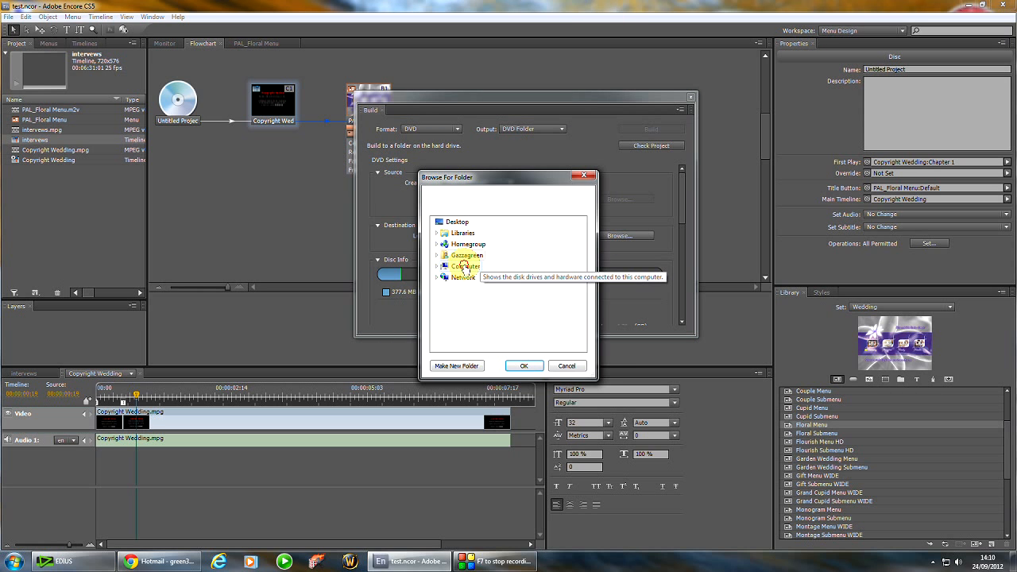
double_click(465, 267)
double_click(471, 300)
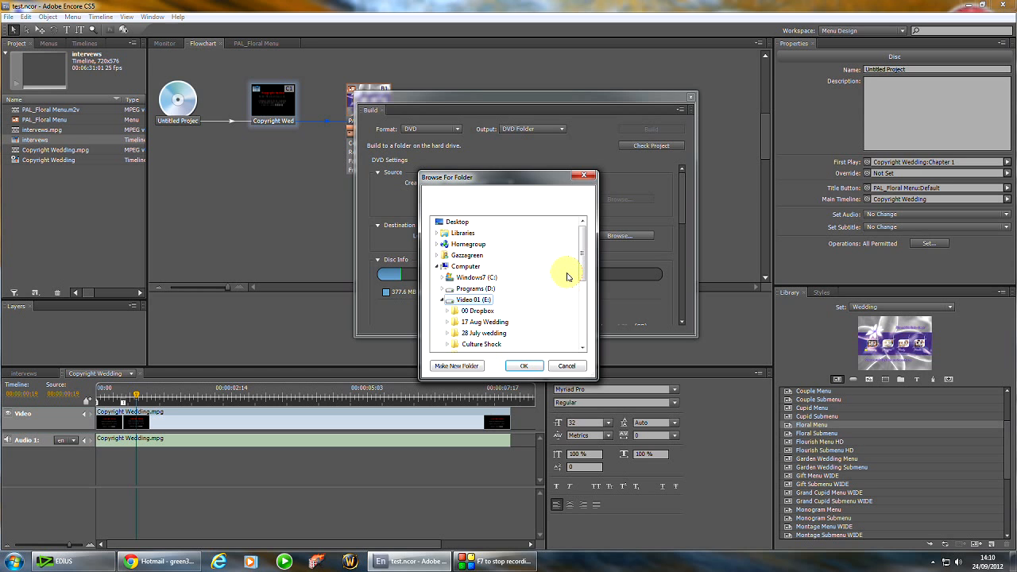
drag(582, 239, 583, 292)
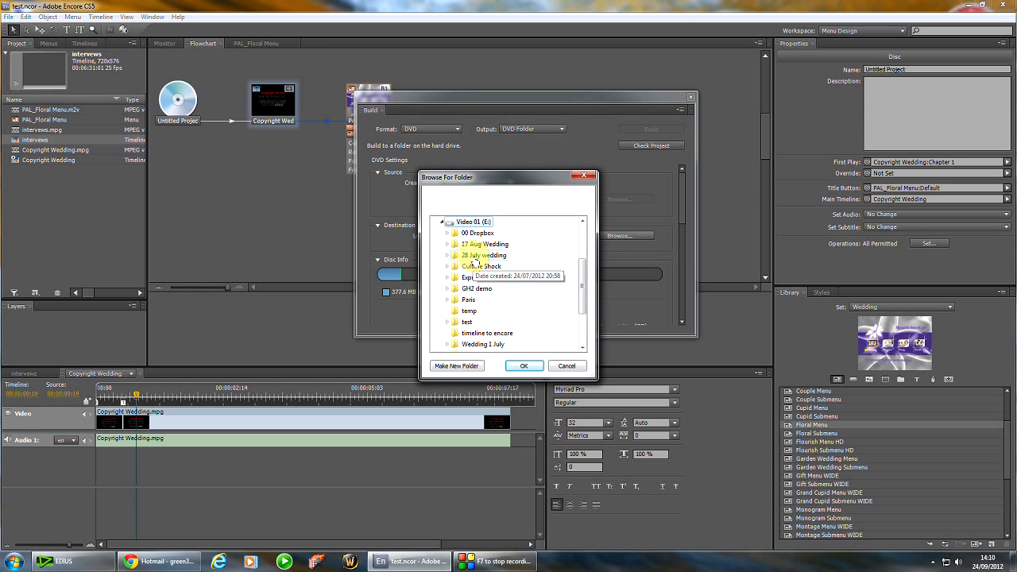
click(483, 257)
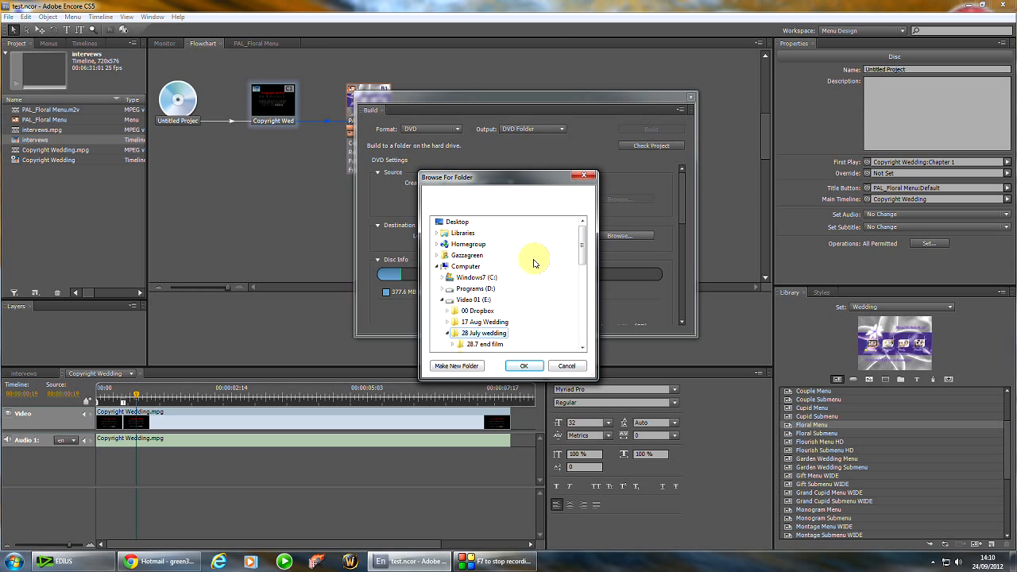
click(458, 367)
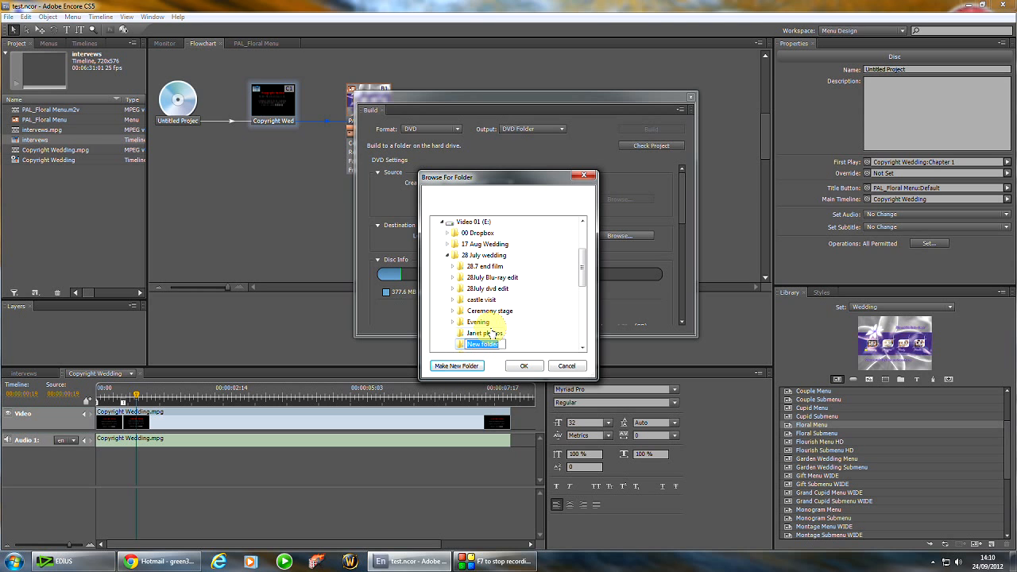
click(524, 365)
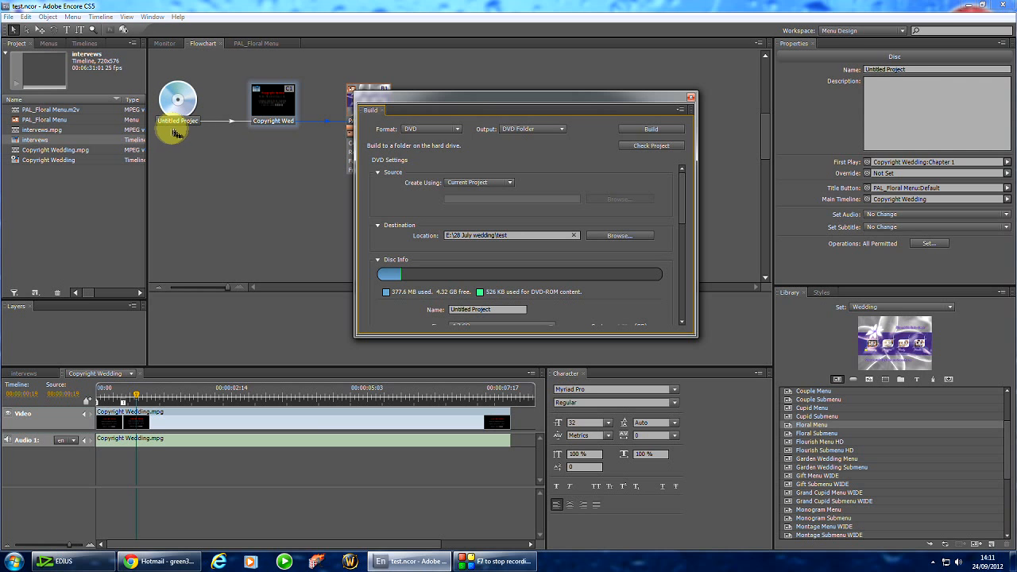
Step: Rename the disc from the default project name to test DVD
click(878, 70)
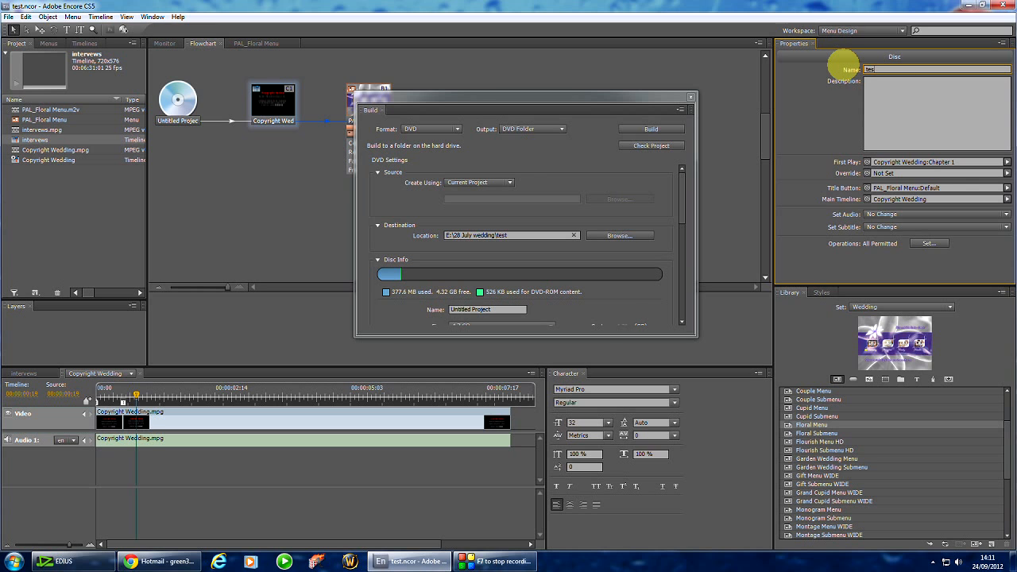
key(Return)
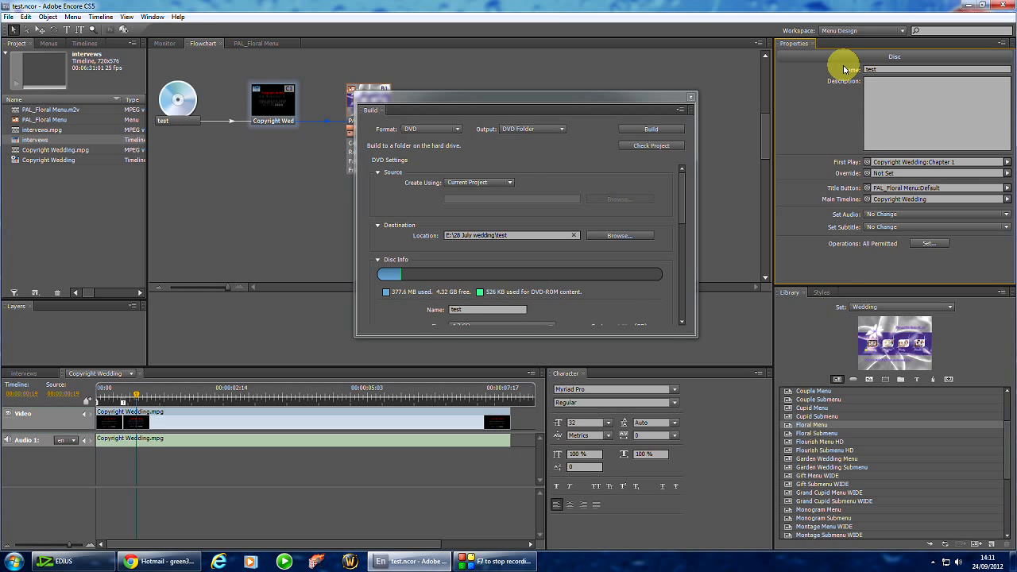
click(457, 310)
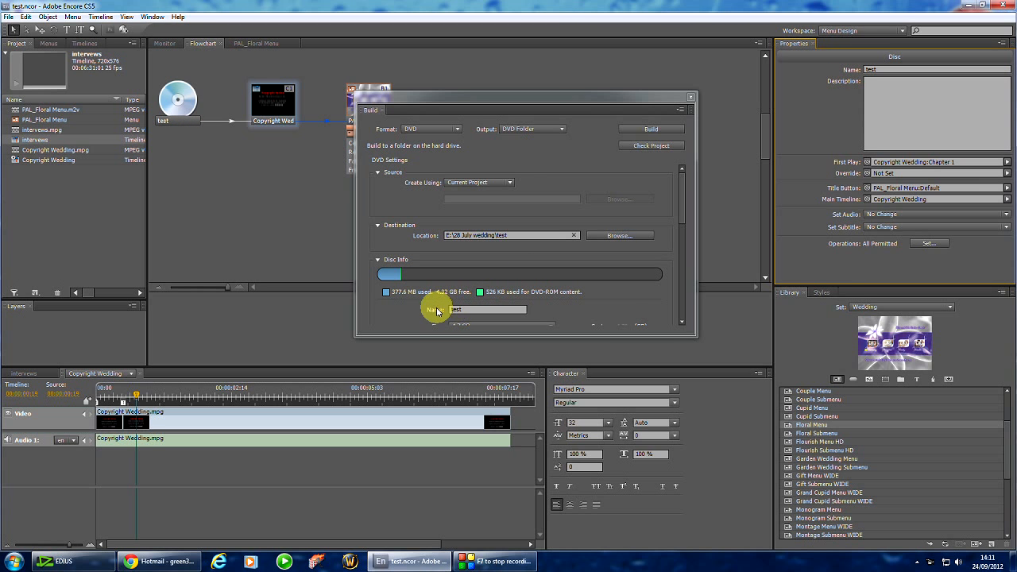
click(430, 90)
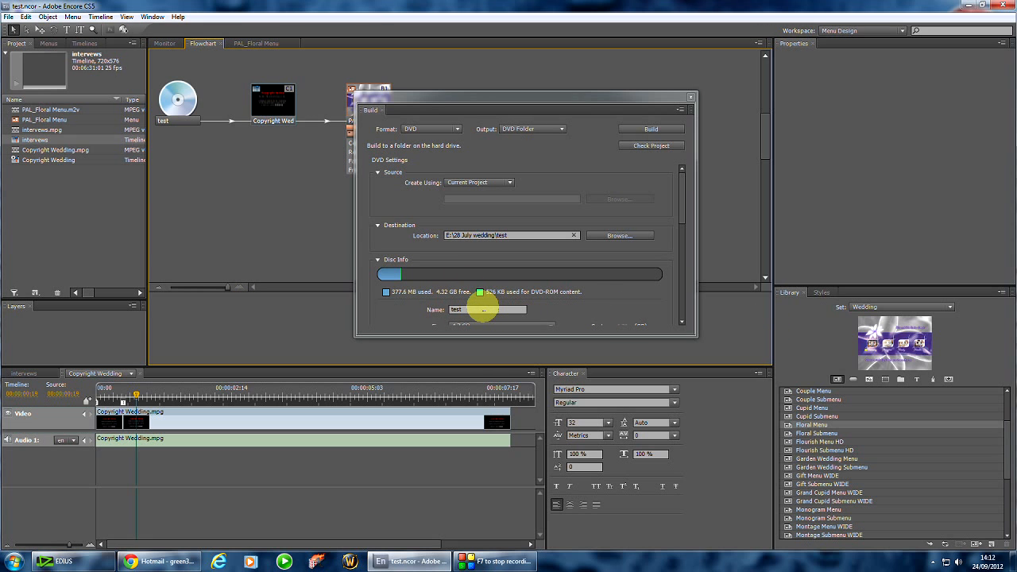
click(483, 310)
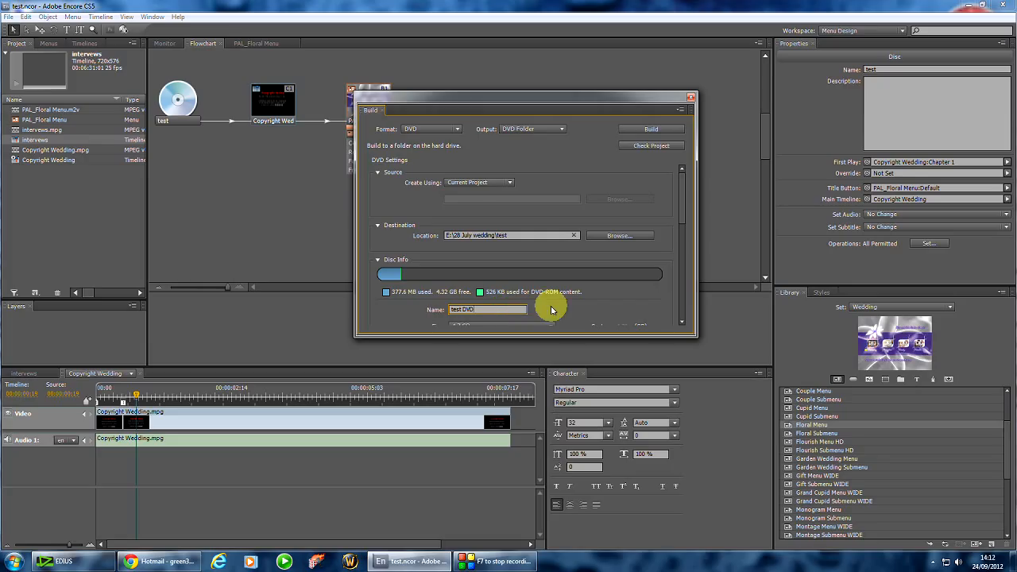
Step: Build the DVD folder, acknowledge the finished build, and close the build window
click(652, 131)
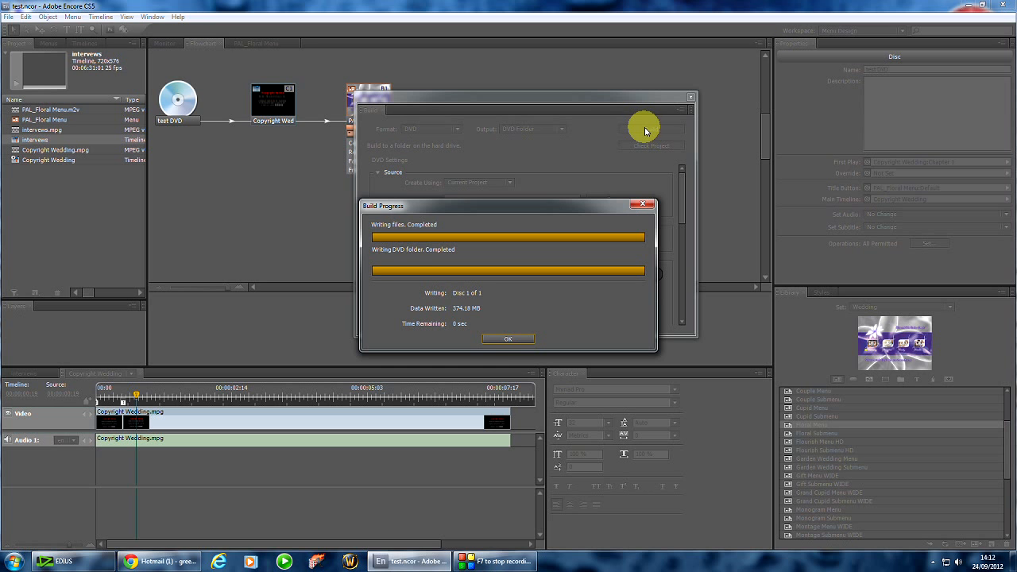
click(515, 338)
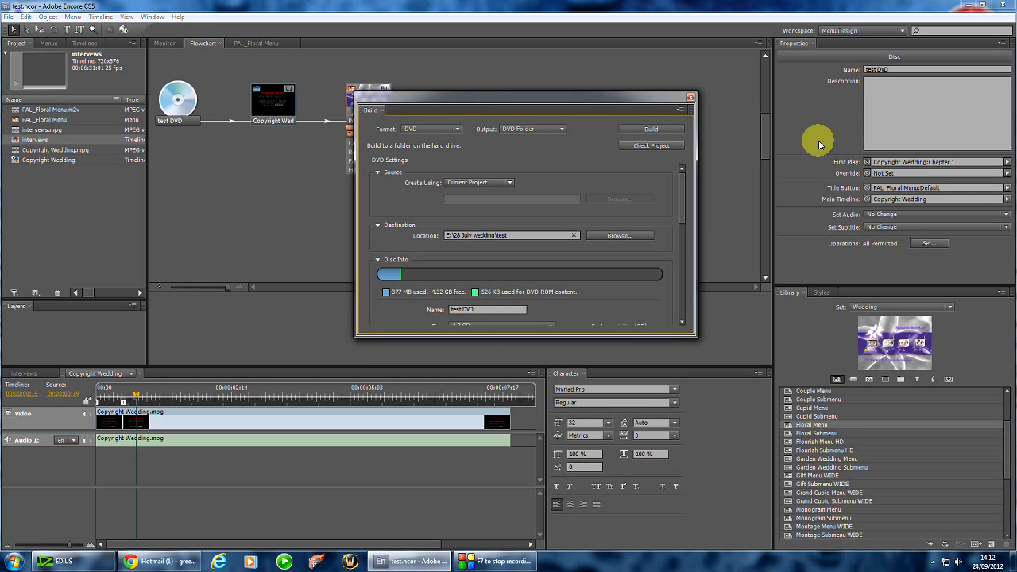
click(690, 97)
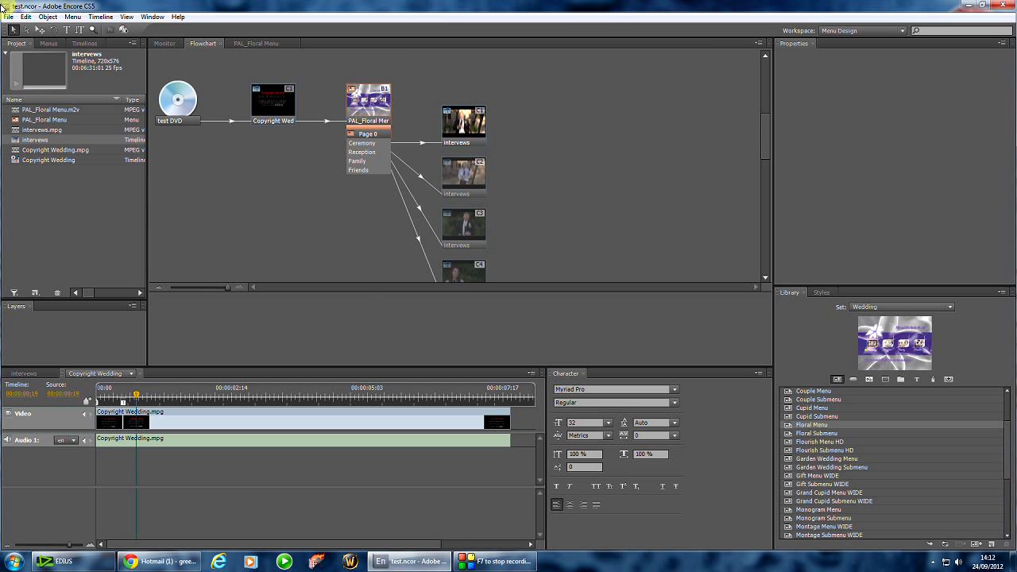
Step: Save the project and exit the authoring program
click(6, 18)
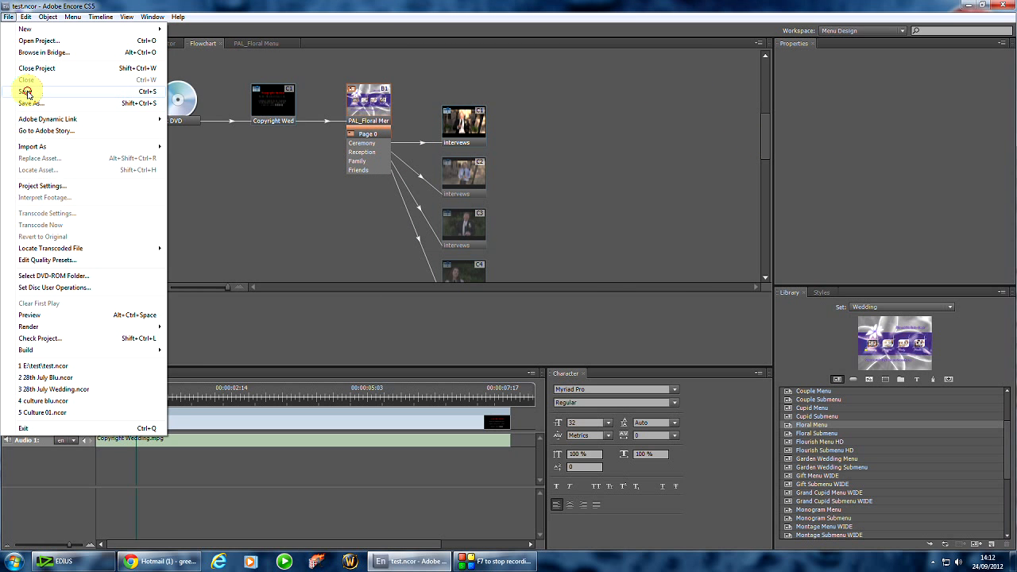
click(26, 88)
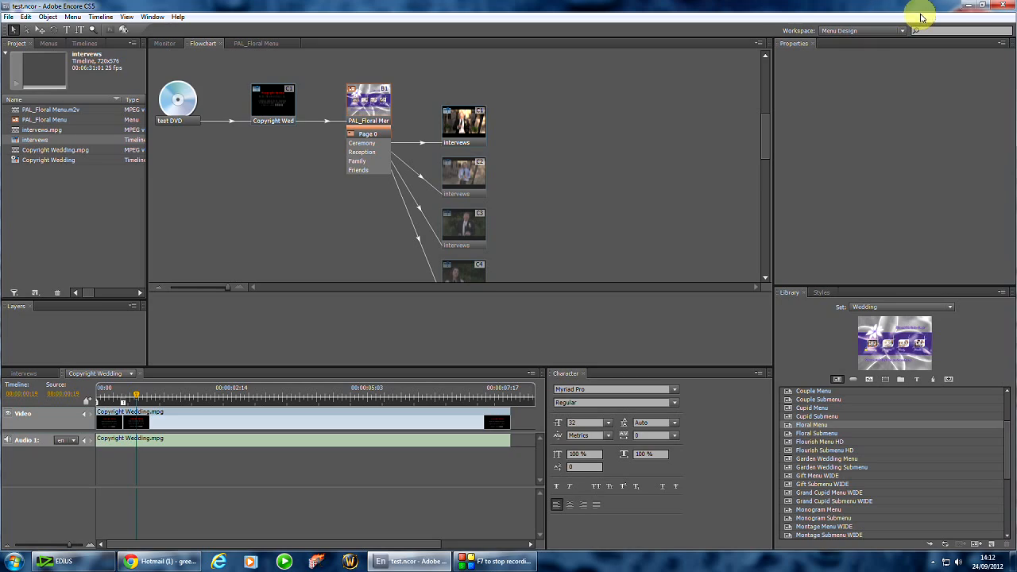
click(1003, 5)
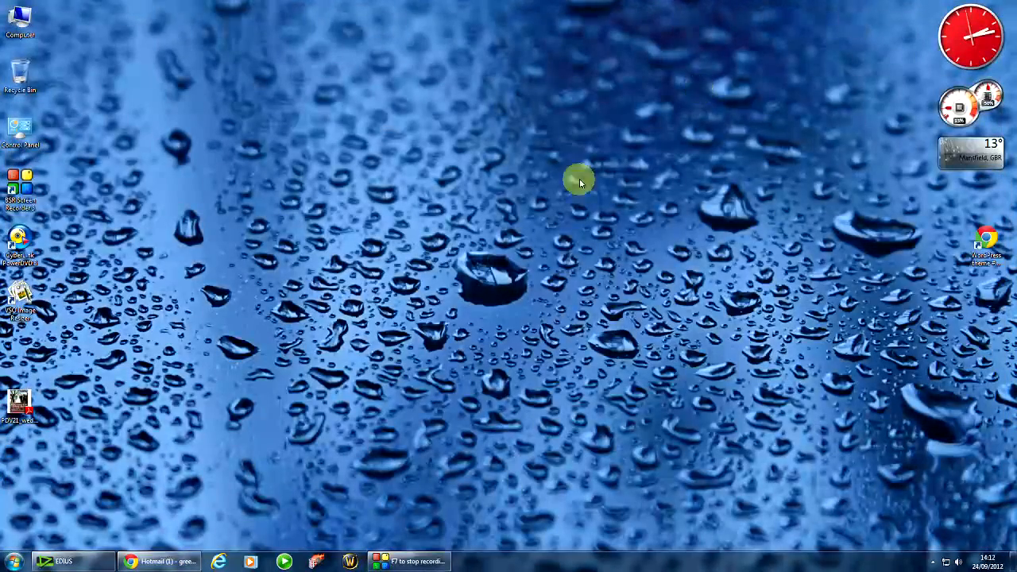
Step: Switch to CyberLink PowerDVD, dismiss its registration form, and start opening a movie from the hard disk drive
click(19, 242)
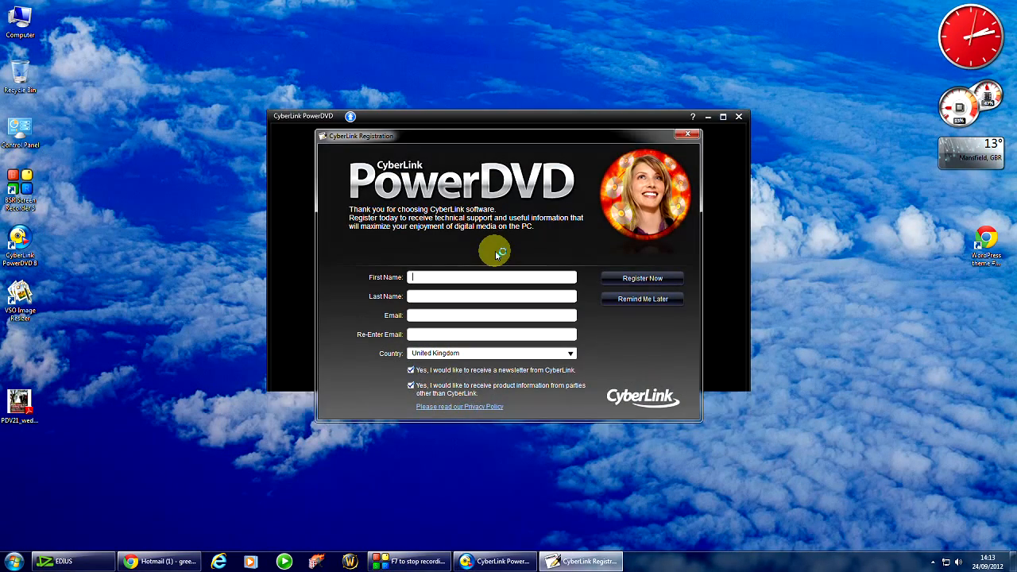
click(688, 133)
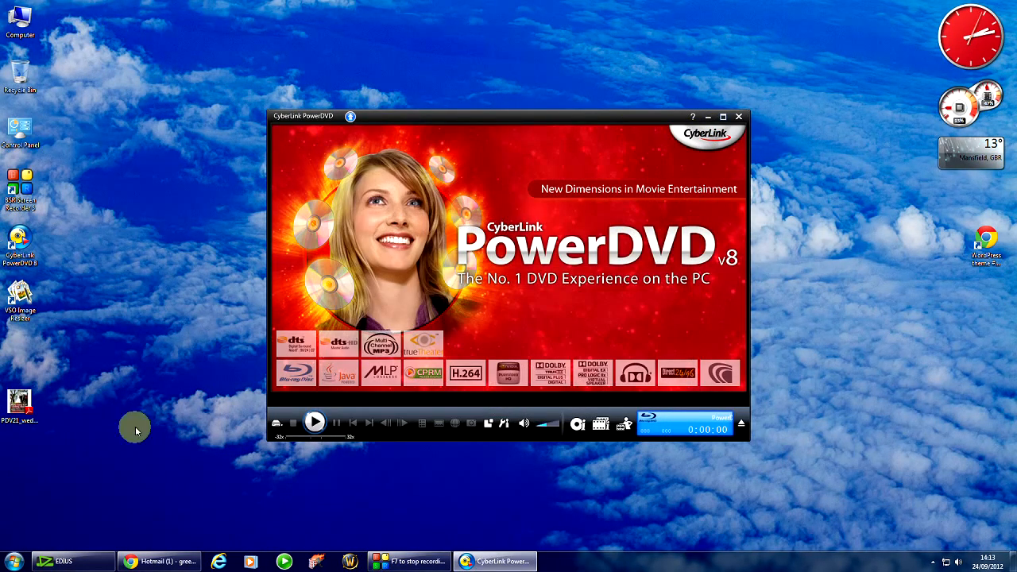
click(276, 425)
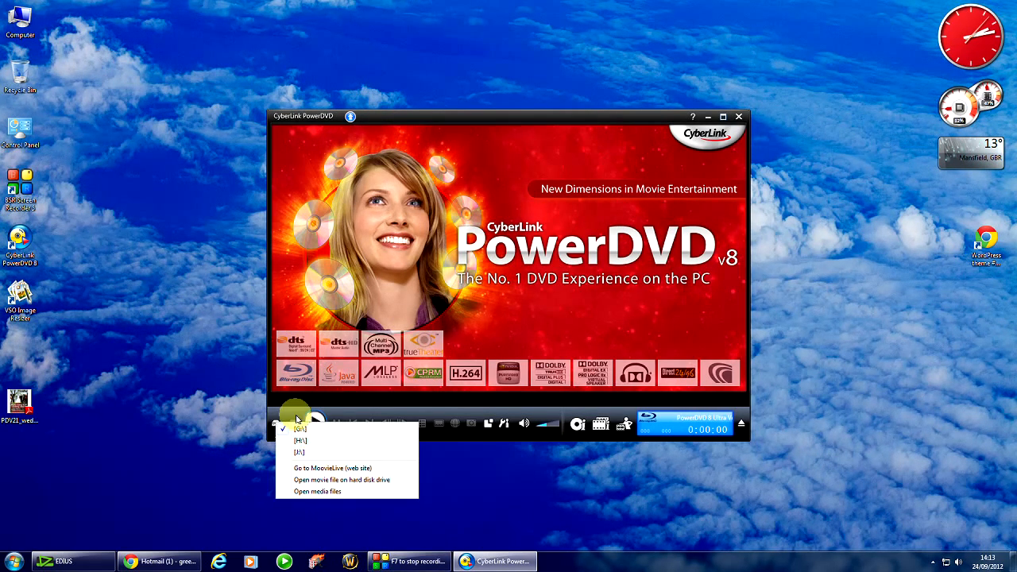
click(341, 480)
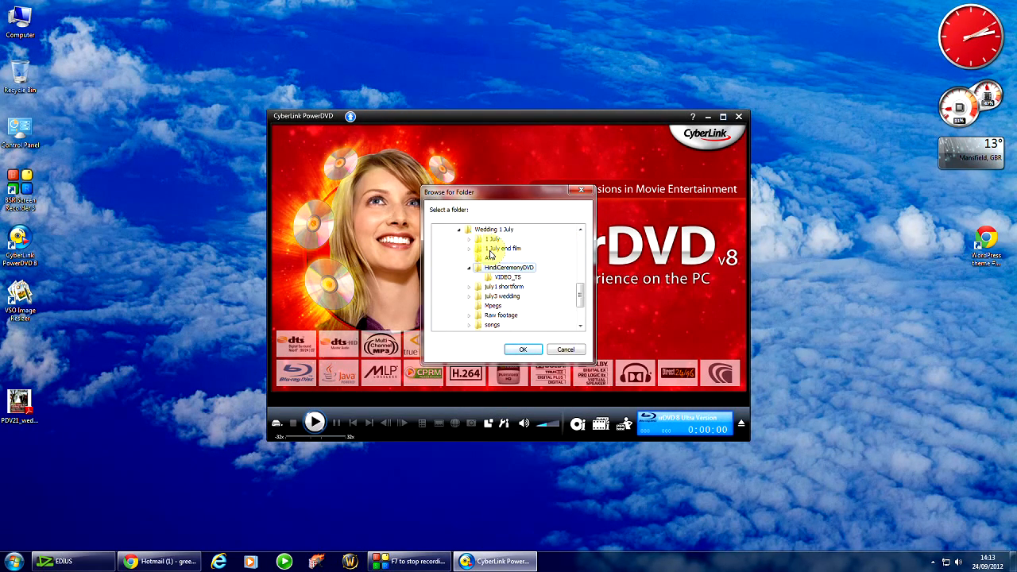
Step: Load the VIDEO_TS folder from test DVD, in the test folder of 28 July wedding on the E: drive, for playback
click(458, 235)
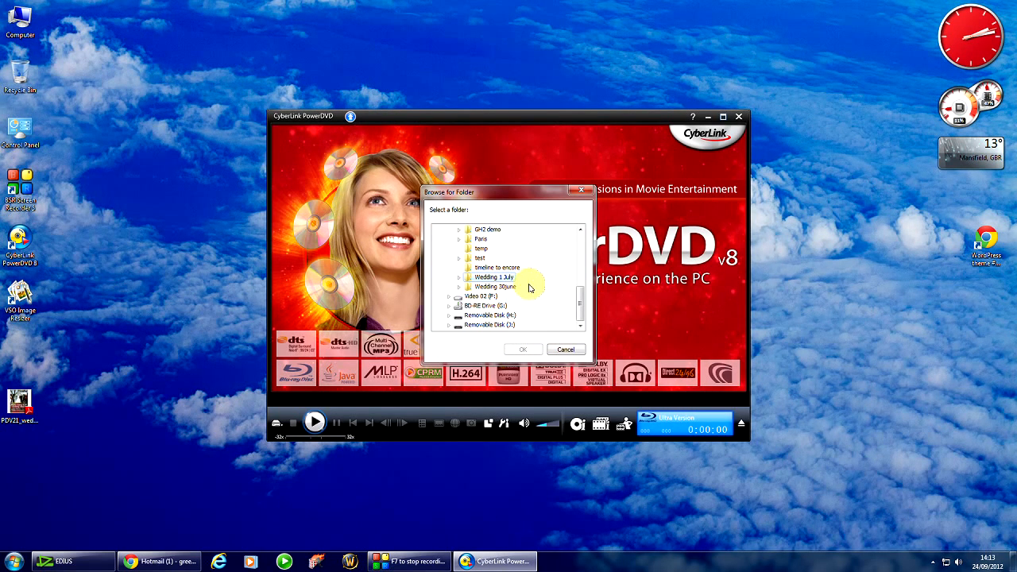
mouse_move(579, 295)
mouse_down()
mouse_move(583, 270)
mouse_move(582, 282)
mouse_up()
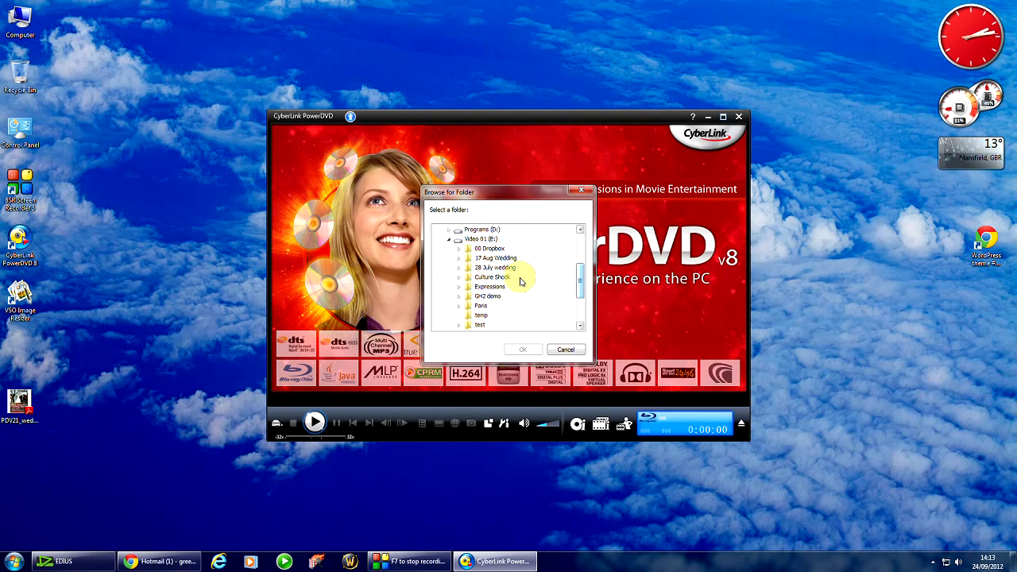
double_click(481, 268)
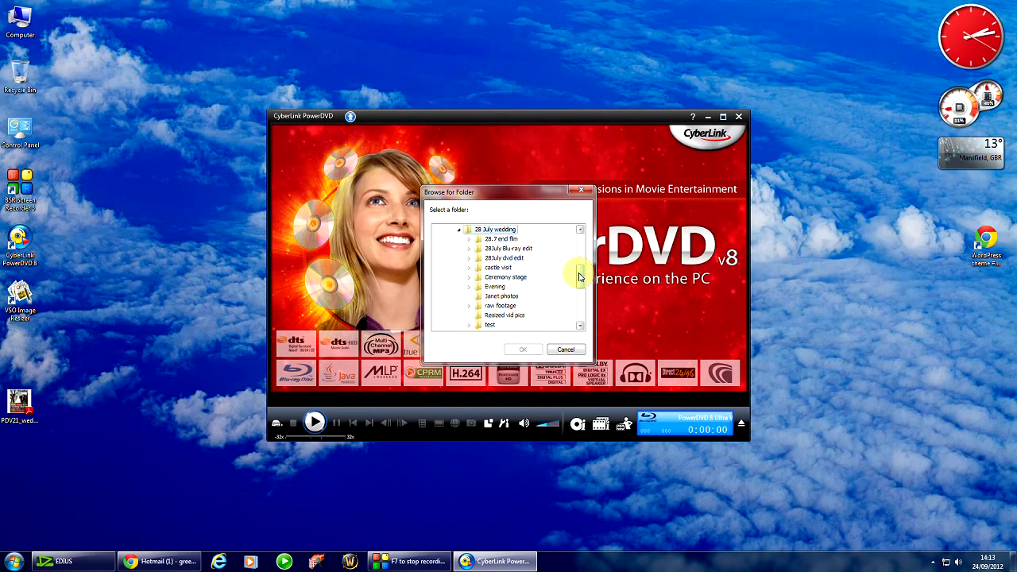
drag(579, 277, 581, 289)
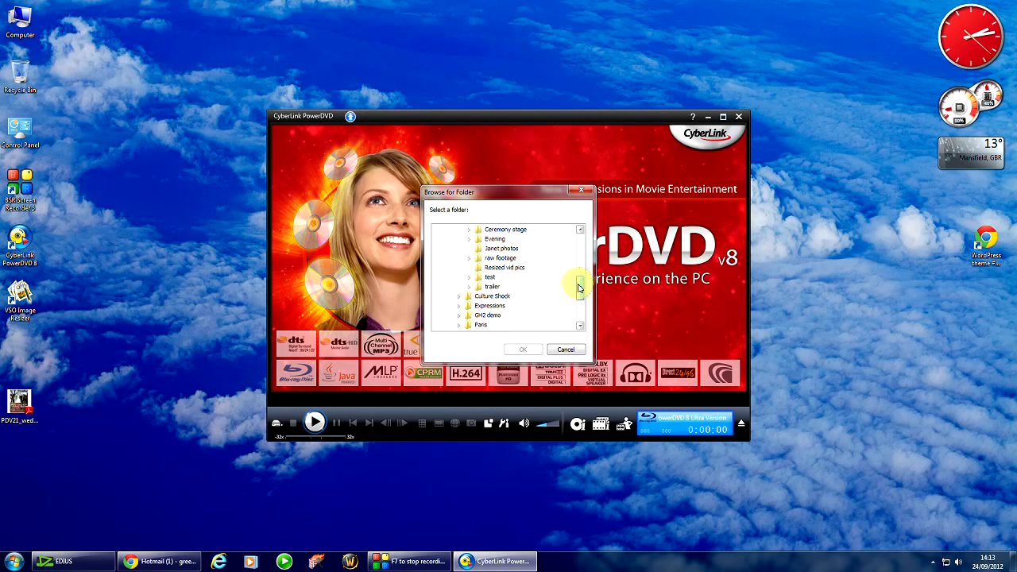
click(469, 276)
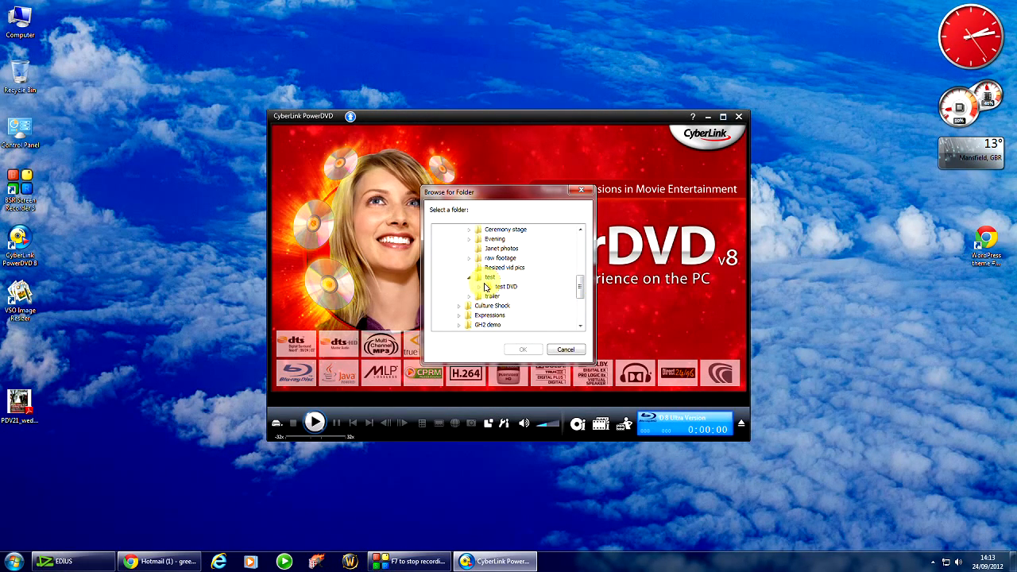
click(479, 286)
click(515, 297)
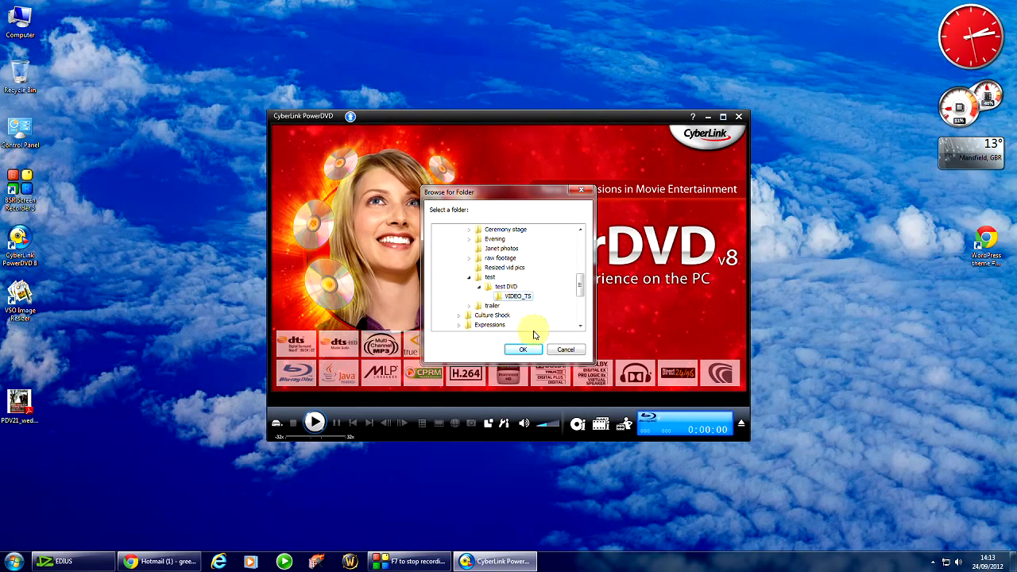
click(523, 349)
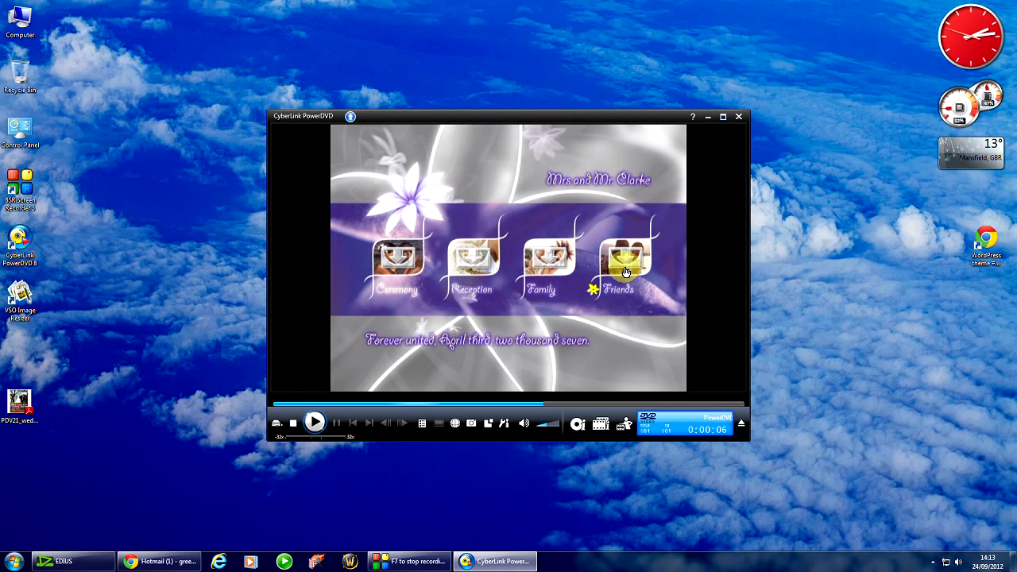
Step: Play the Reception chapter from the floral menu, return to the title menu to test the Family button, and close the player
click(466, 267)
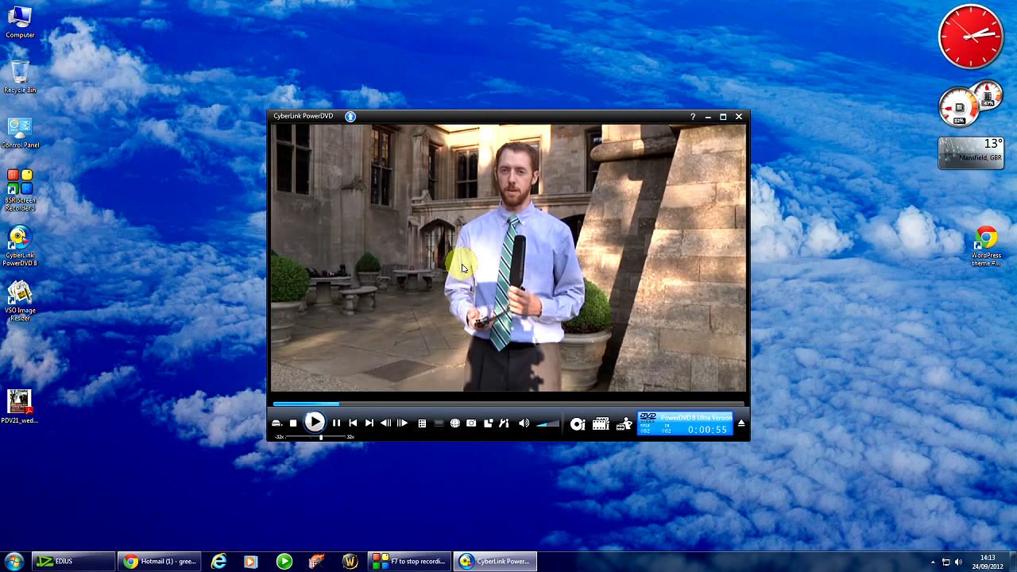
click(402, 427)
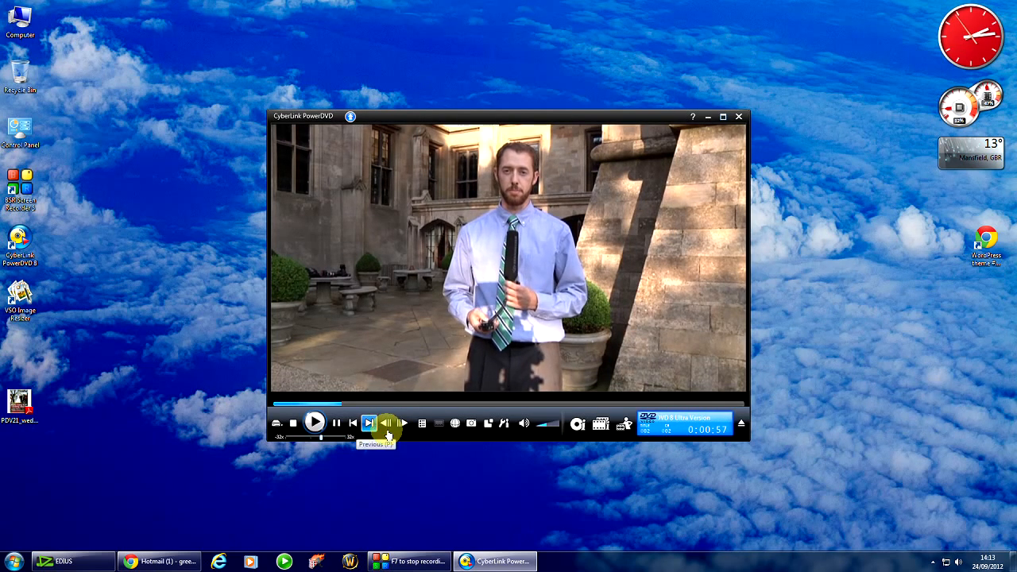
click(421, 429)
click(450, 434)
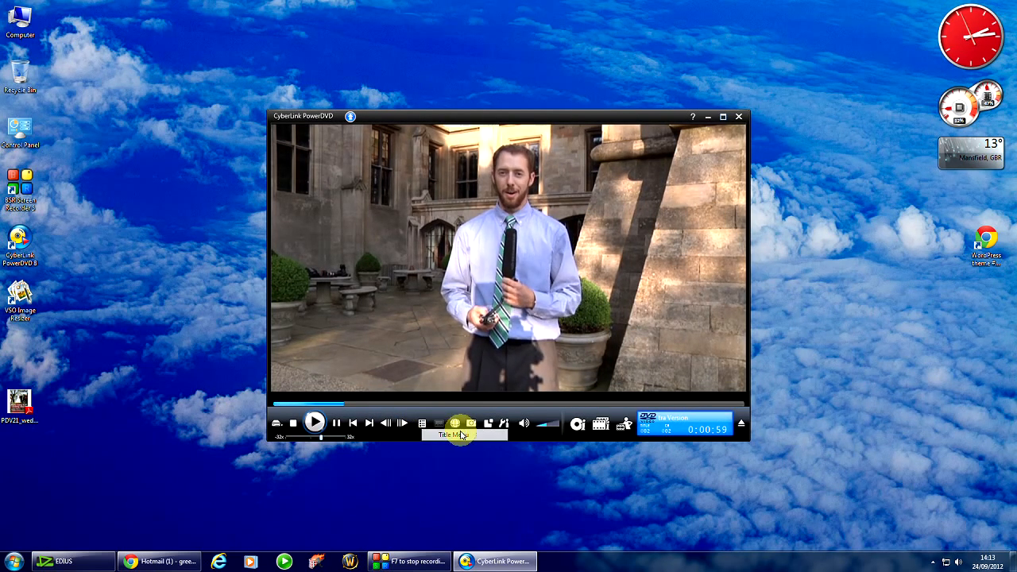
click(576, 291)
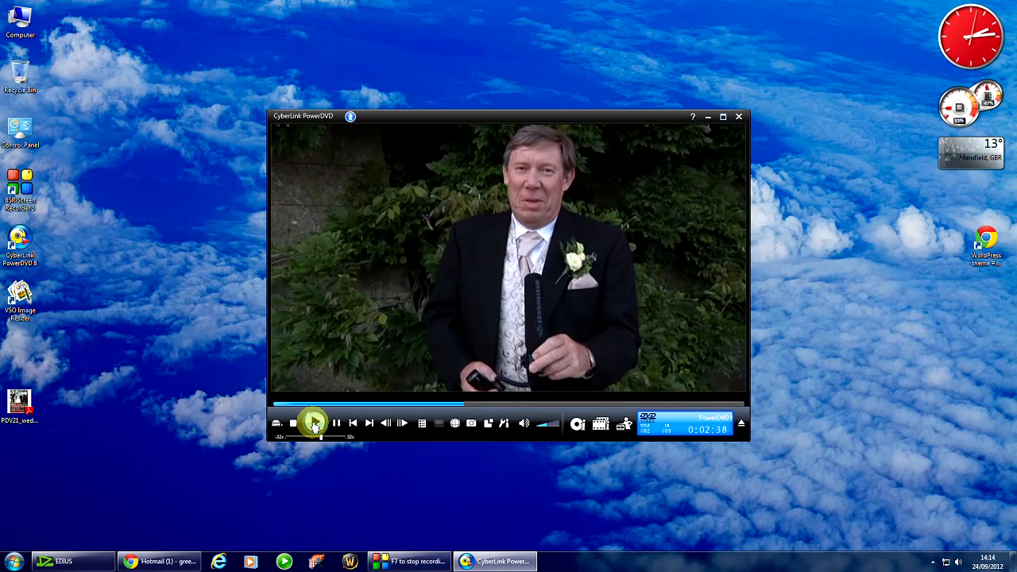
click(739, 116)
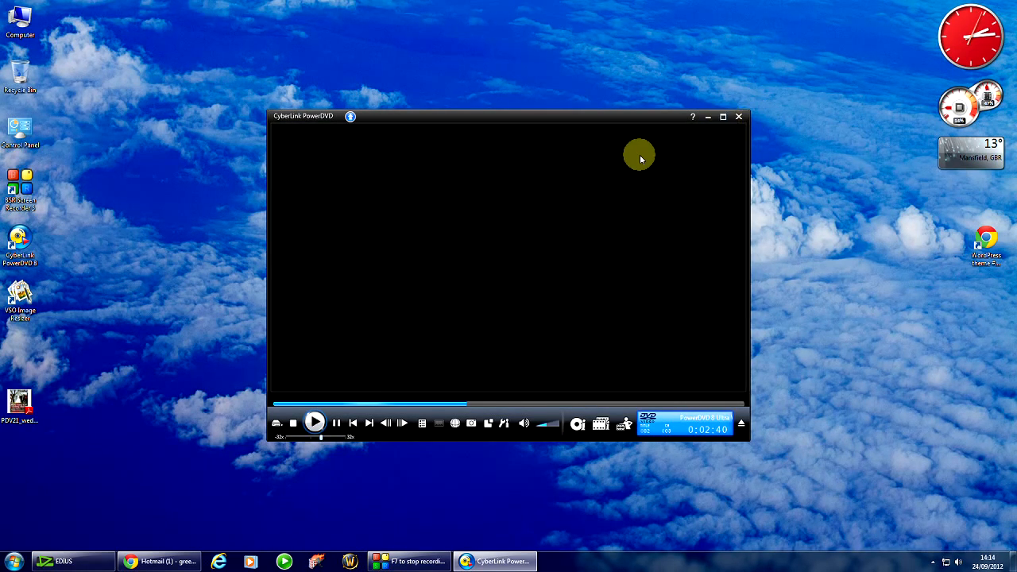